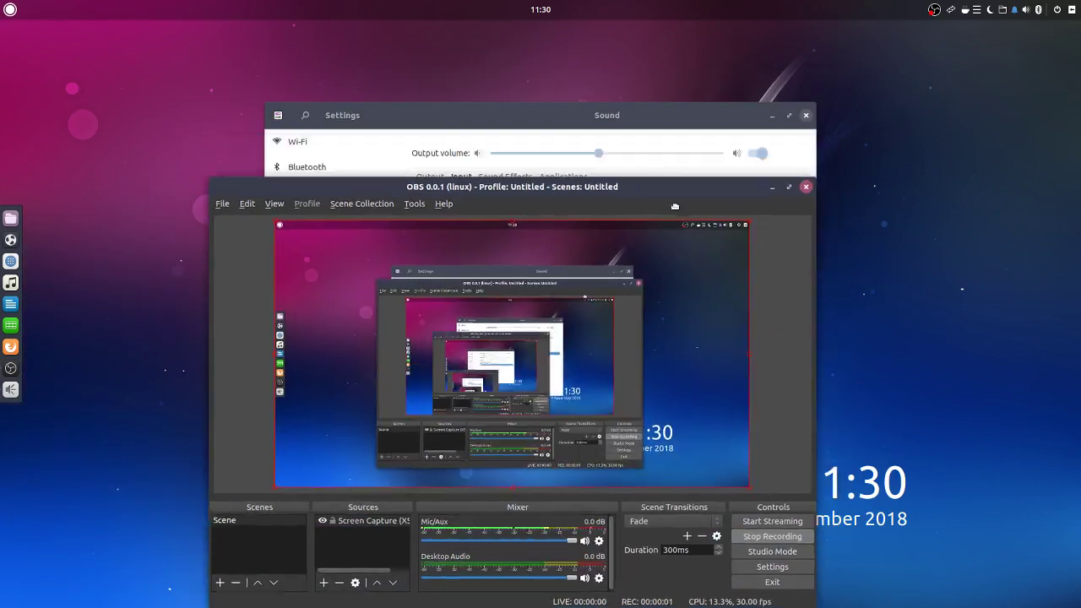
# Close the Sound settings window and minimize OBS Studio to show the bare desktop
pyautogui.click(805, 114)
pyautogui.click(728, 202)
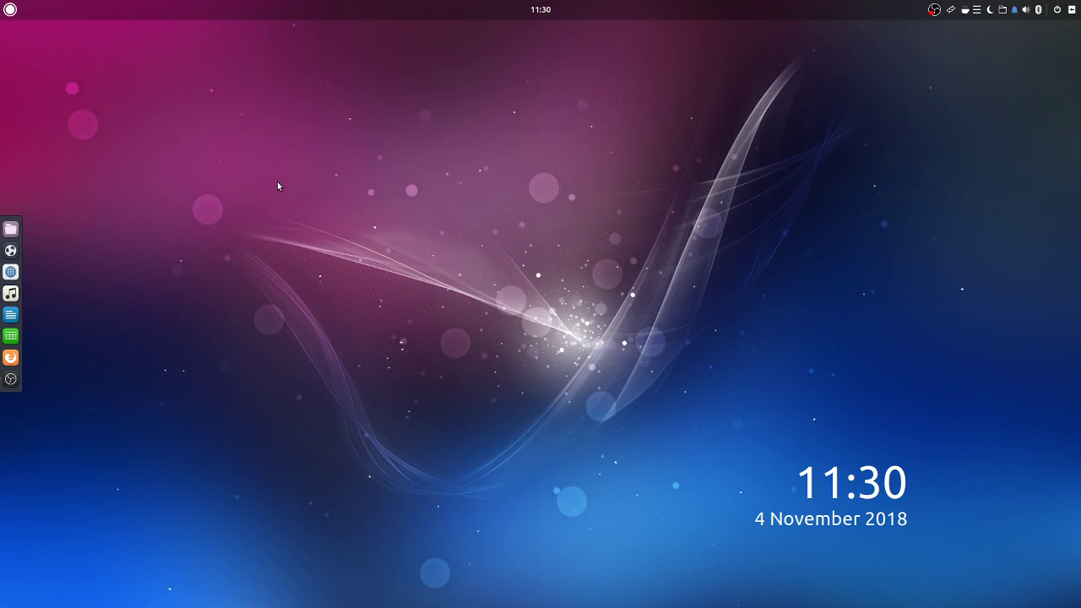
# Launch the Tilix terminal from the application menu
pyautogui.click(11, 9)
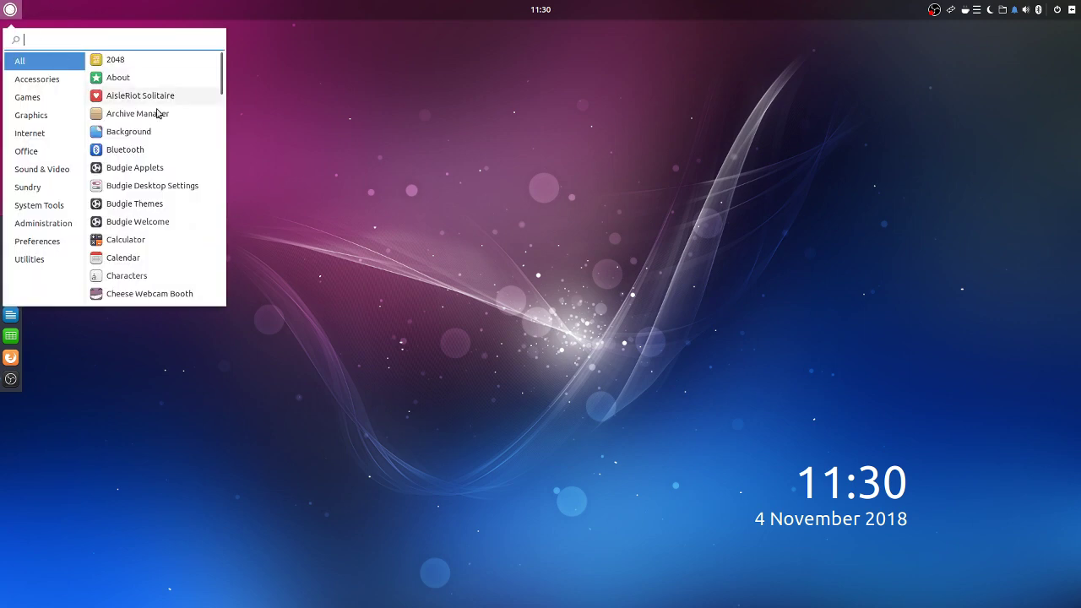
pyautogui.write('set')
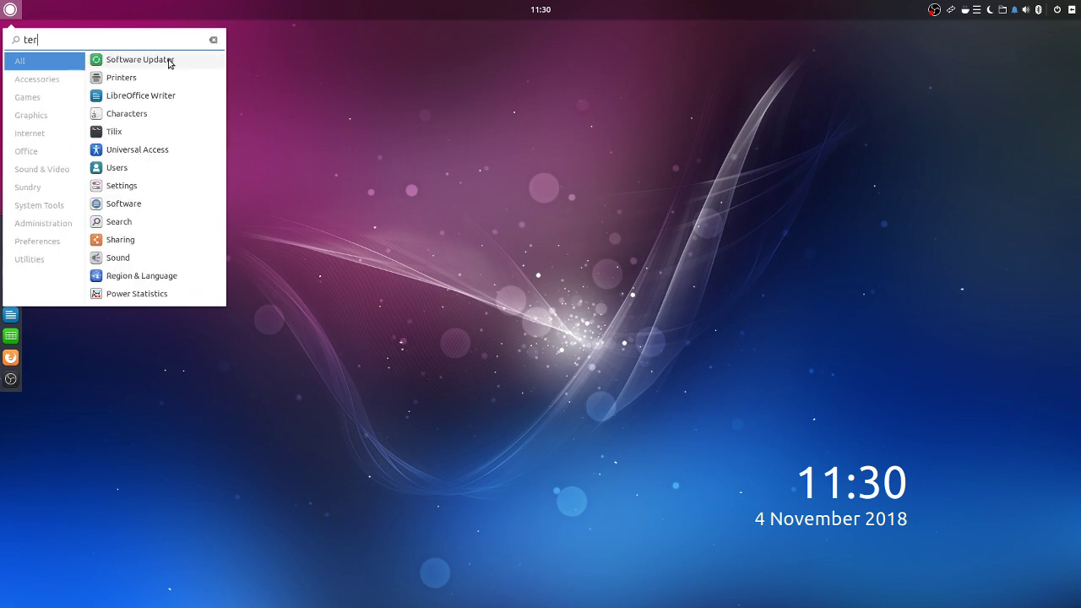
pyautogui.click(119, 135)
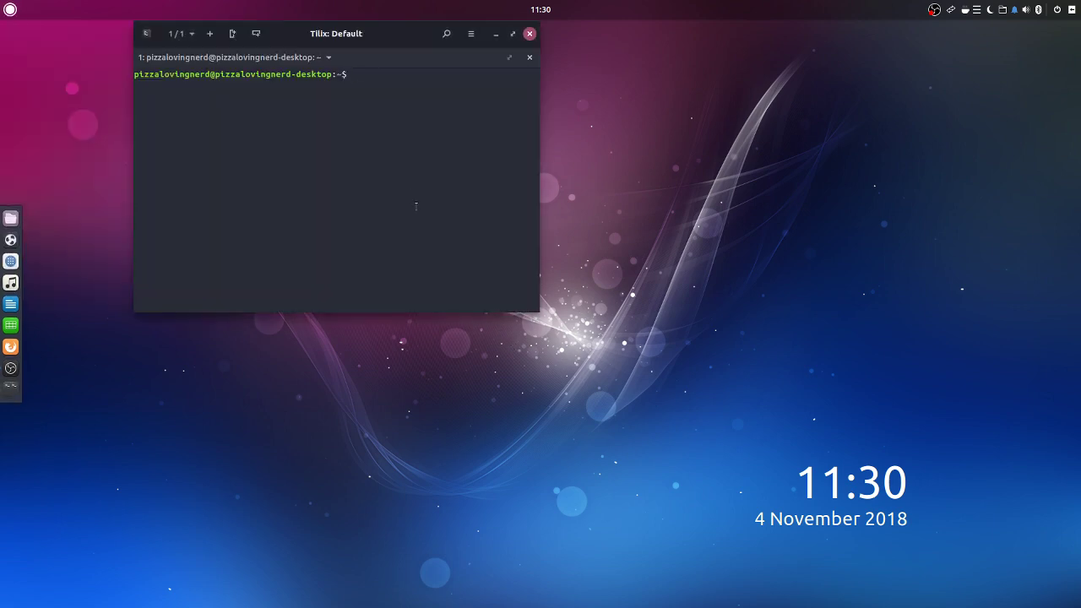
pyautogui.moveTo(355, 29); pyautogui.dragTo(352, 159)
pyautogui.press('Escape')
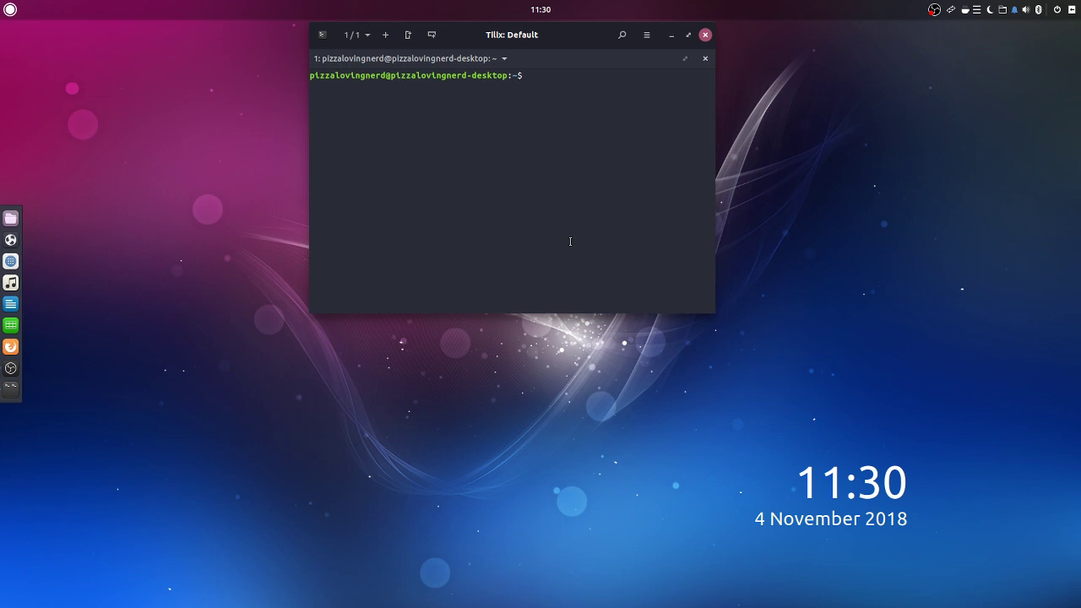
# Add ppa:tista/adapta with sudo apt-add-repository, entering the sudo password
pyautogui.write('sudo apt')
pyautogui.write('-g')
pyautogui.press('BackSpace')
pyautogui.write('add-repository ppa:')
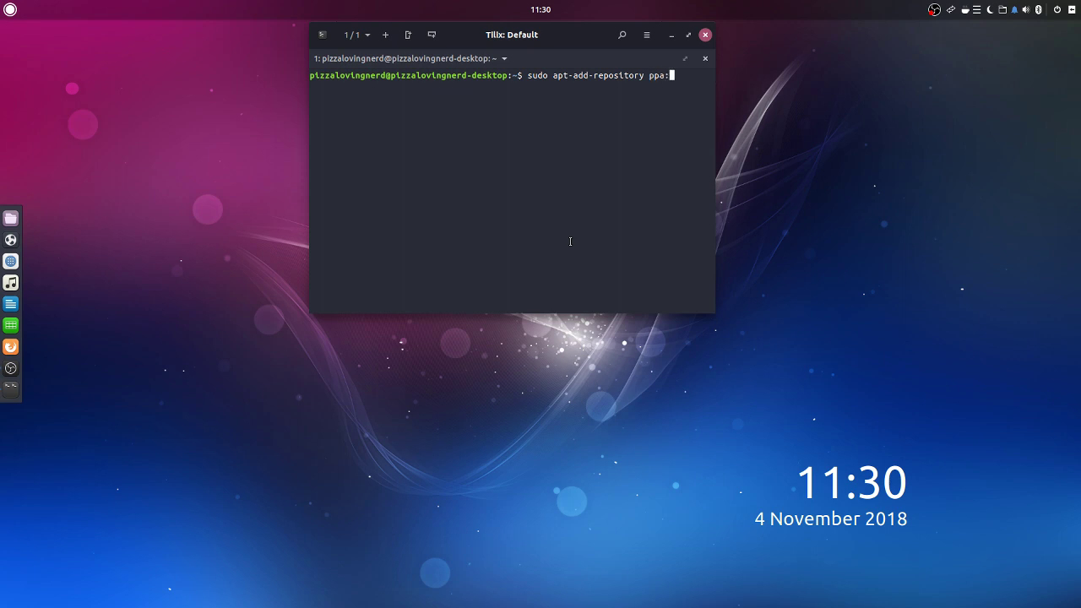
pyautogui.write('tista/adapta')
pyautogui.press('Return')
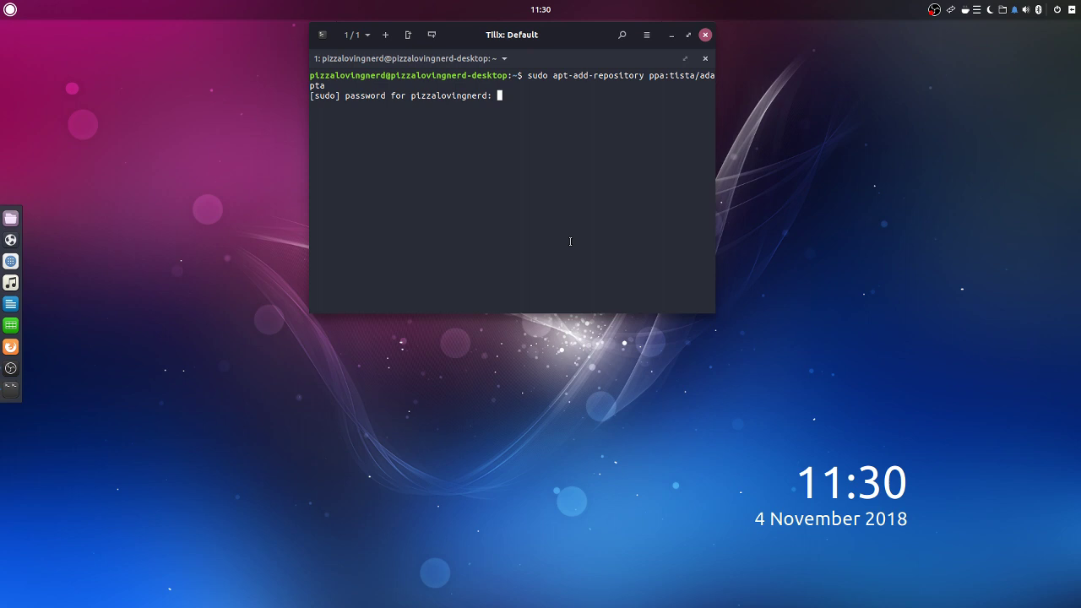
pyautogui.press('Return')
pyautogui.press('Return')
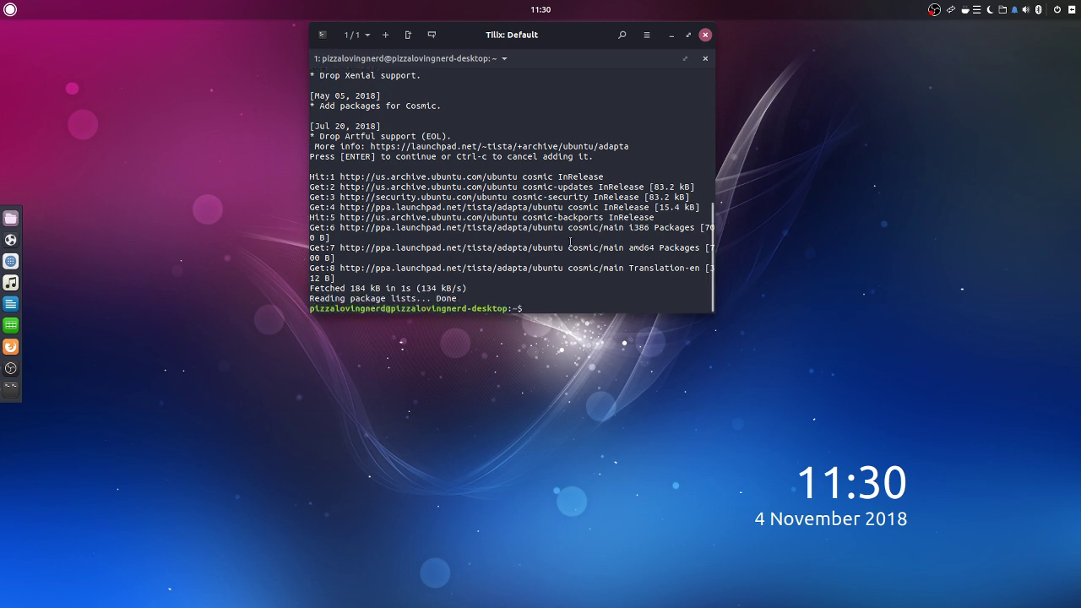
# Install papirus-icon-theme and adapta-gtk-theme with sudo apt install
pyautogui.write('sudo apt inst')
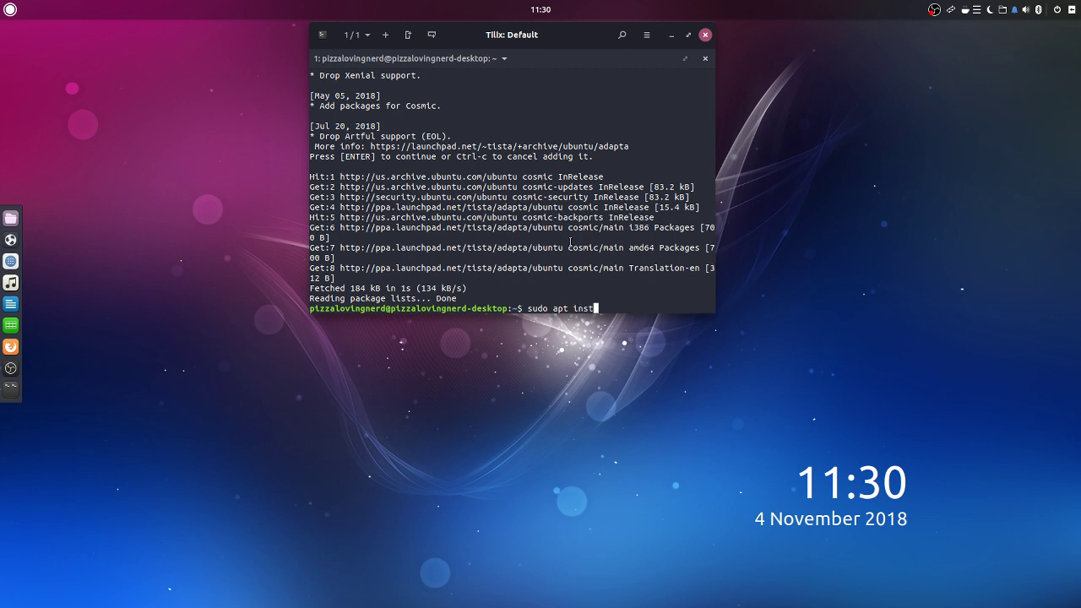
pyautogui.write('all papirs')
pyautogui.press('BackSpace')
pyautogui.write('us-i')
pyautogui.press('Tab')
pyautogui.write('adapt')
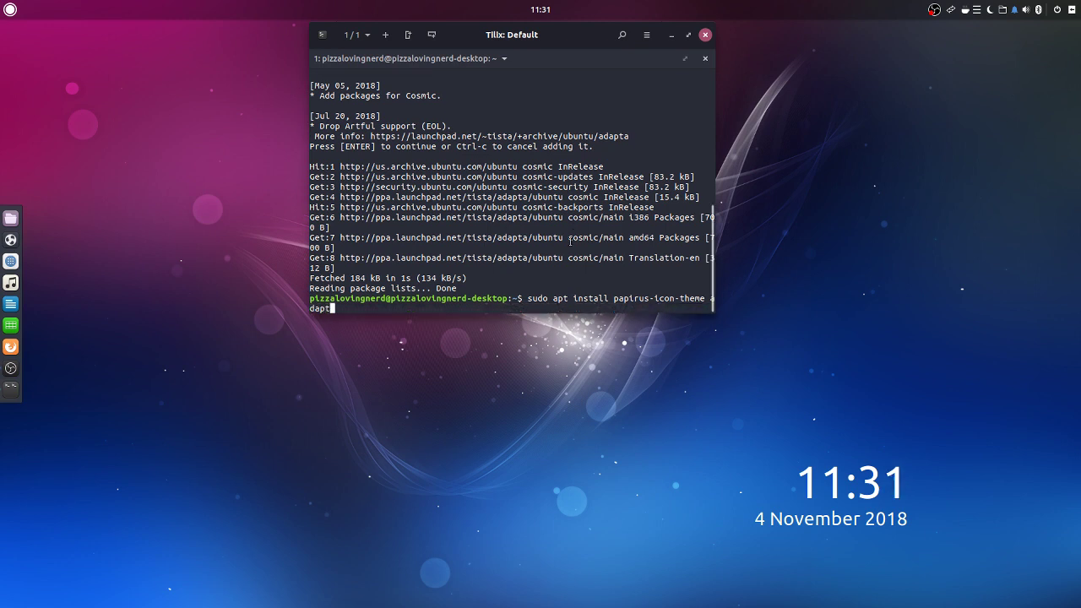
pyautogui.write('a-gtk-theme')
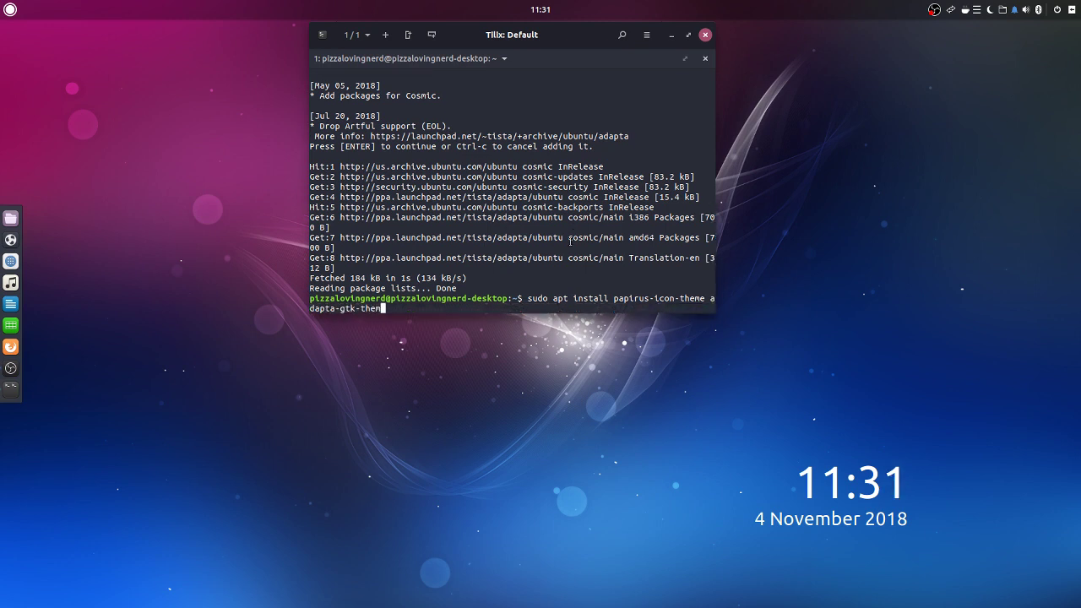
pyautogui.press('Return')
pyautogui.press('Return')
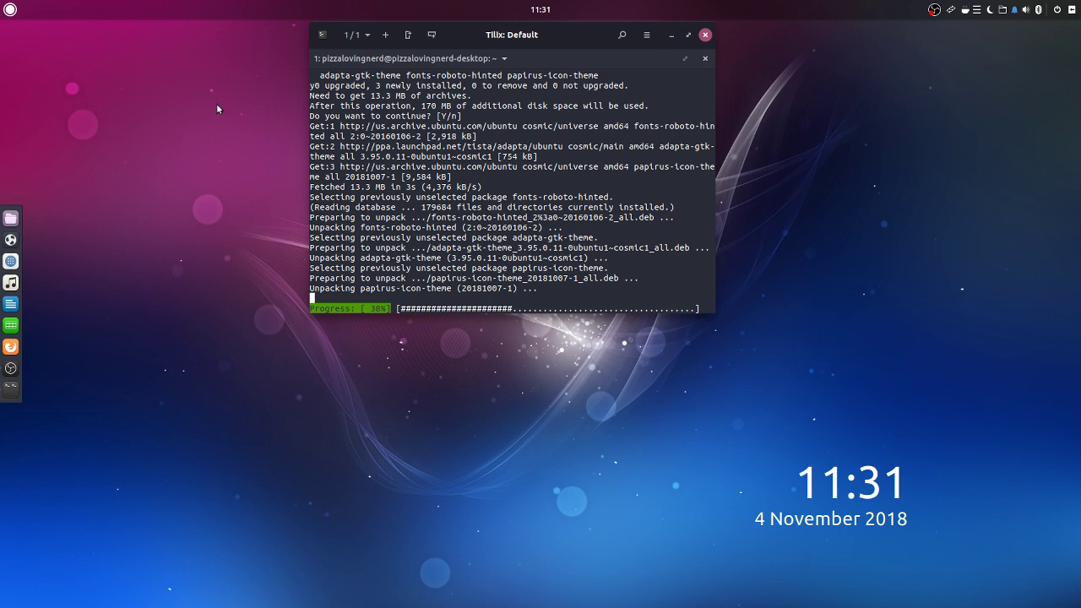
pyautogui.click(1071, 9)
pyautogui.click(1070, 9)
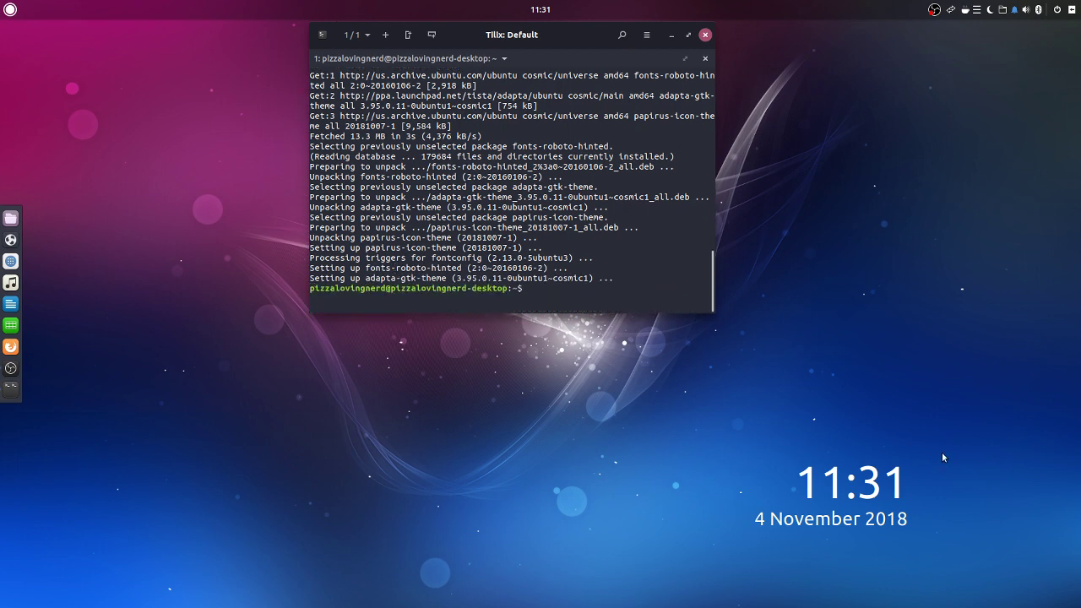
# Open Budgie Desktop Settings from the Raven side panel
pyautogui.click(1071, 9)
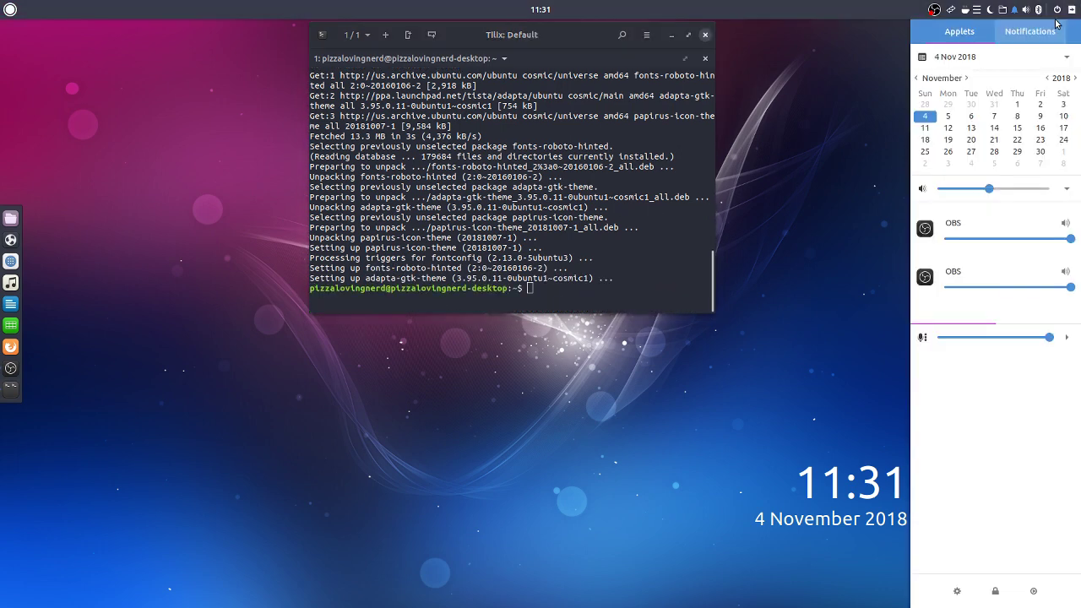
pyautogui.click(959, 594)
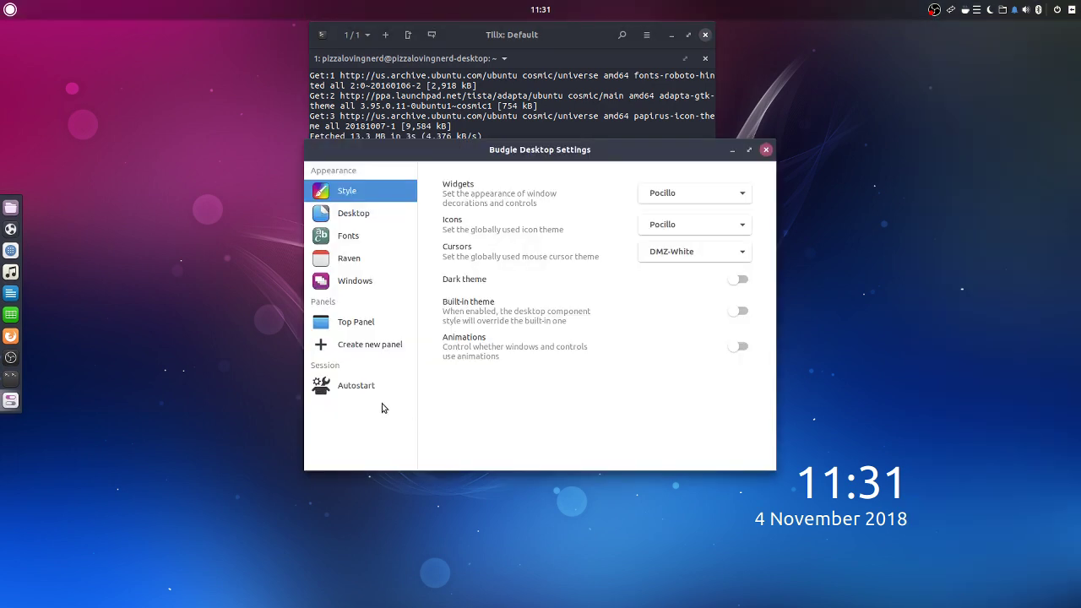
pyautogui.moveTo(520, 153); pyautogui.dragTo(312, 234)
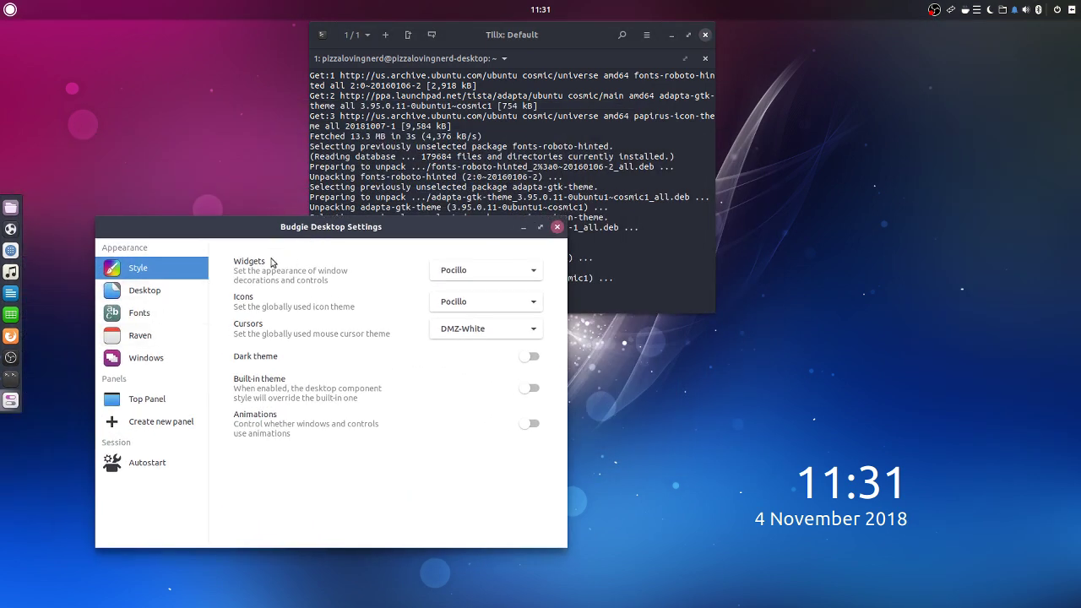
# Set Widgets to Adapta and Icons to Papirus-Adapta, keeping DMZ-White cursors
pyautogui.click(532, 270)
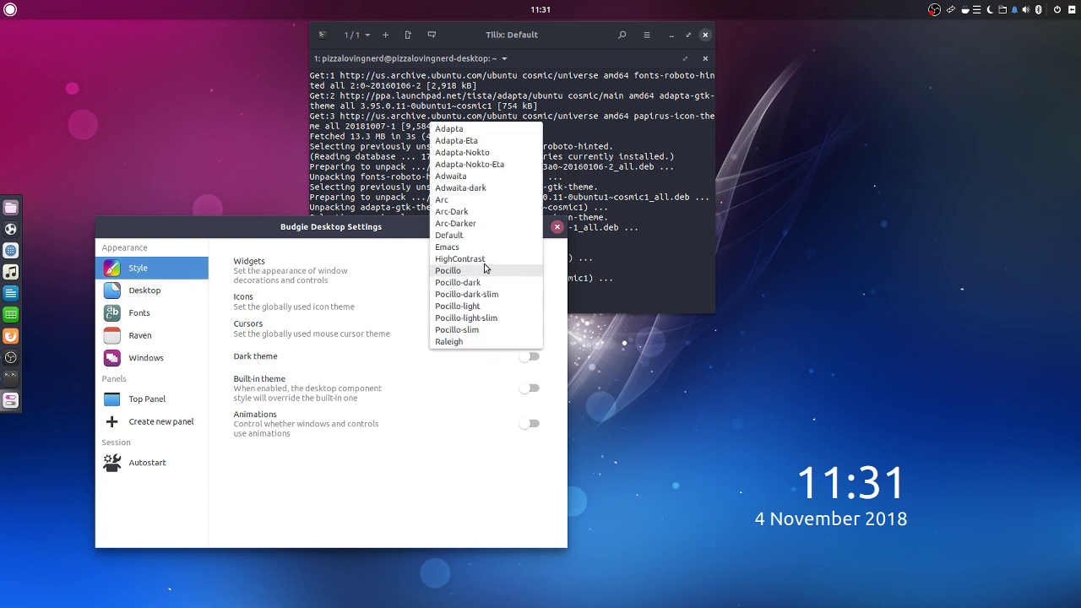
pyautogui.click(454, 128)
pyautogui.click(463, 300)
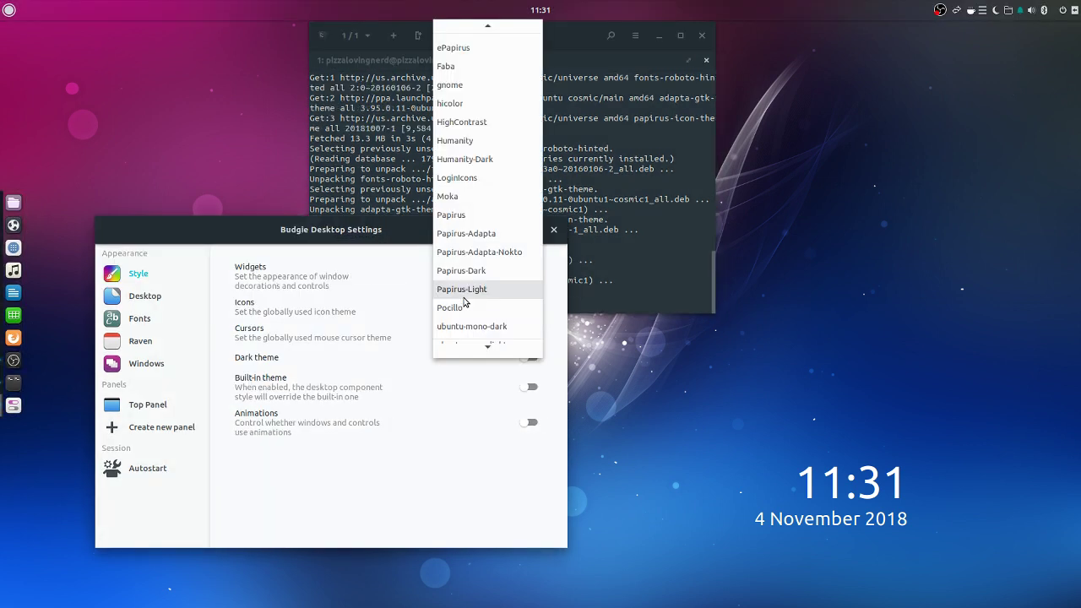
pyautogui.click(478, 234)
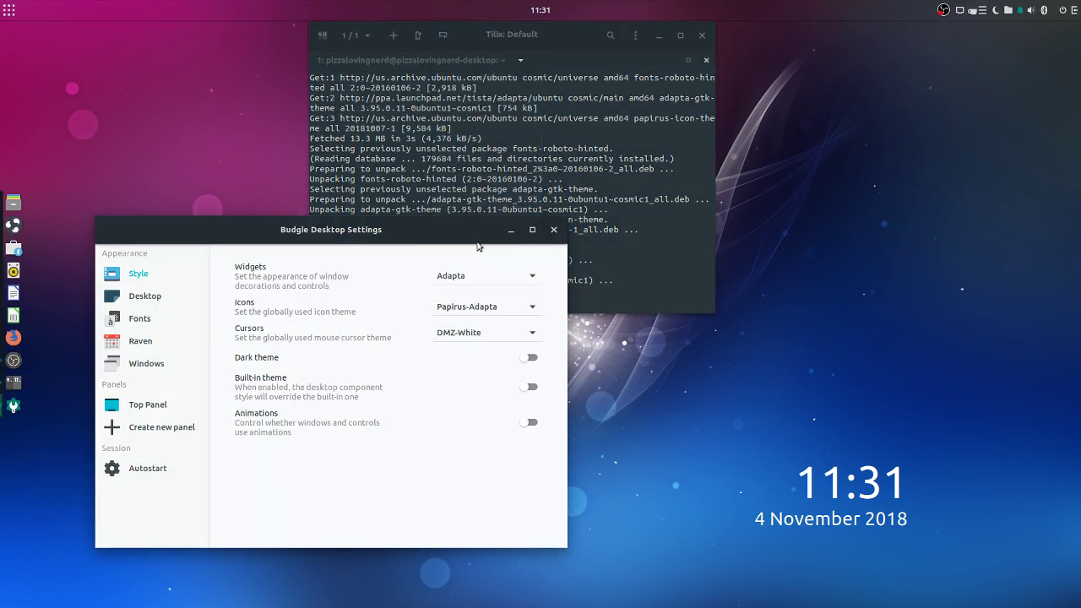
pyautogui.click(467, 333)
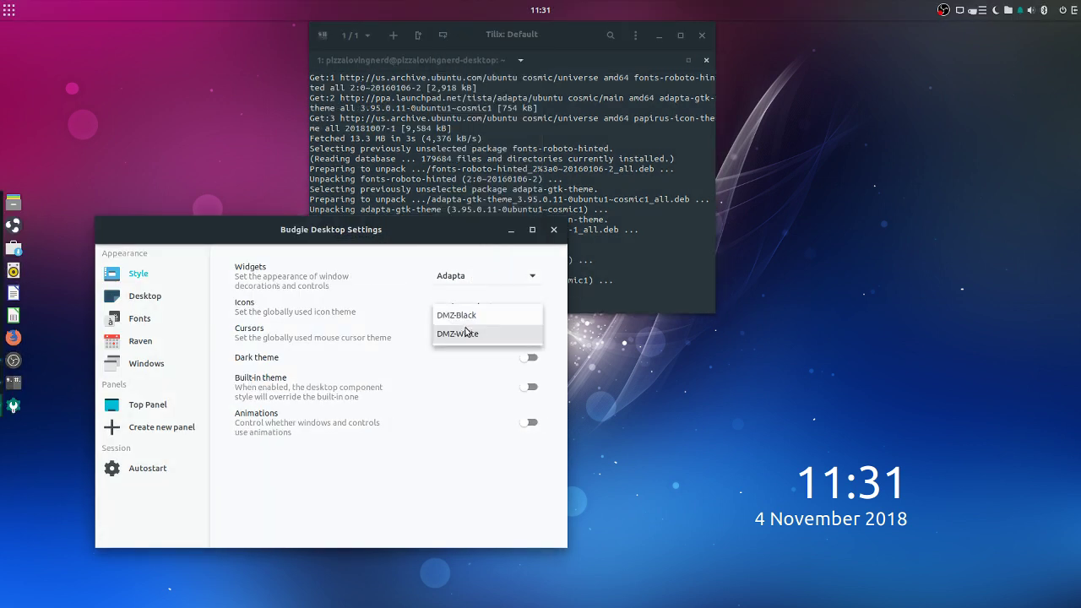
pyautogui.click(466, 333)
pyautogui.moveTo(365, 235); pyautogui.dragTo(549, 159)
# Install breeze-cursor-theme in Tilix with sudo apt install, confirming with y
pyautogui.click(540, 120)
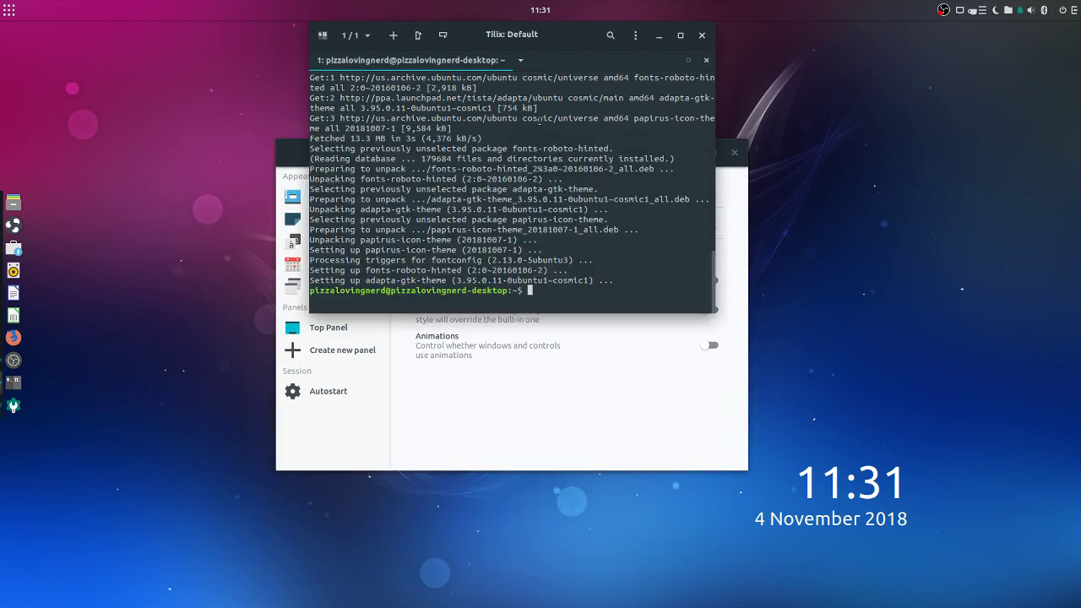
pyautogui.click(571, 363)
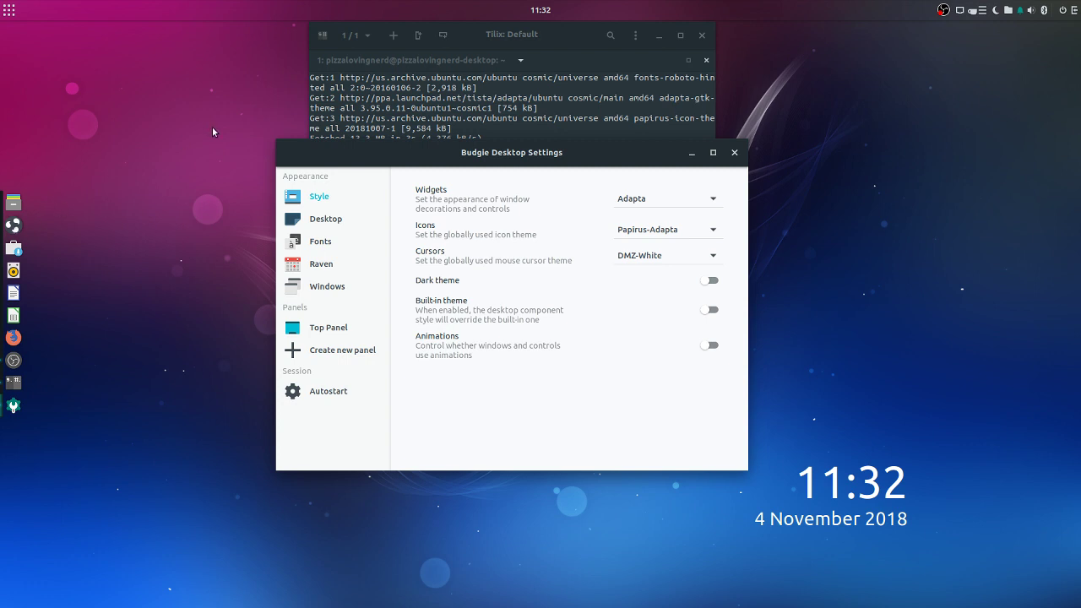
pyautogui.click(471, 77)
pyautogui.write('sudo apt install')
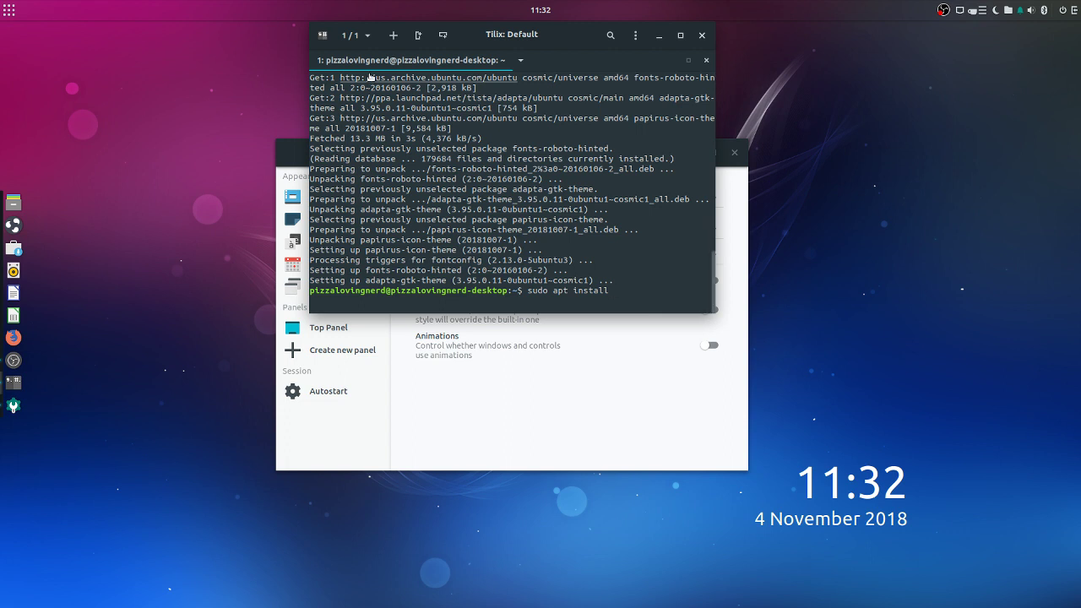
pyautogui.write('breeze')
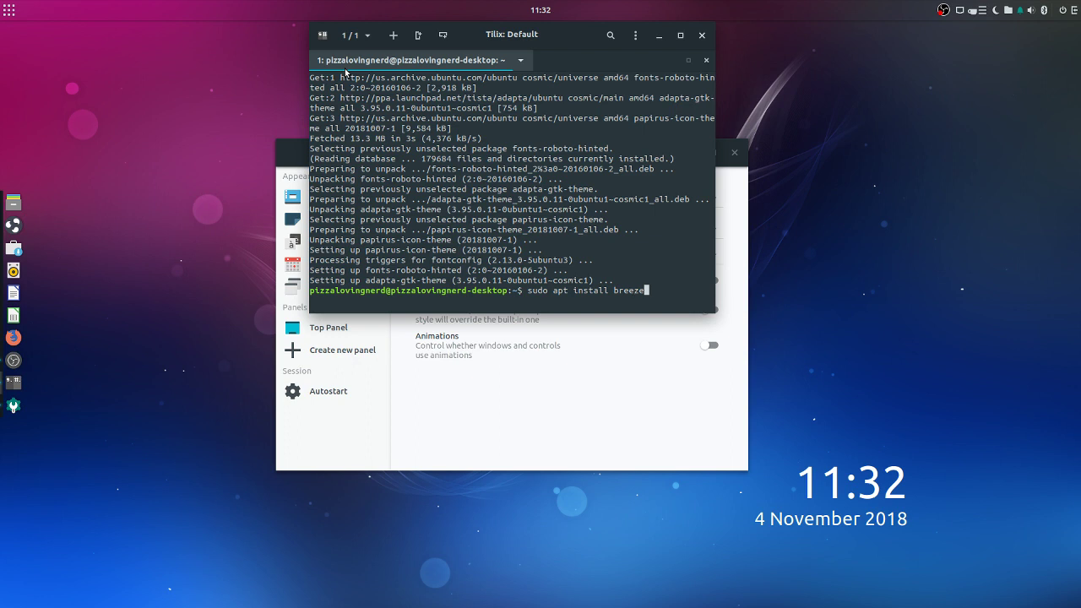
pyautogui.write('-cursor-theme')
pyautogui.press('Return')
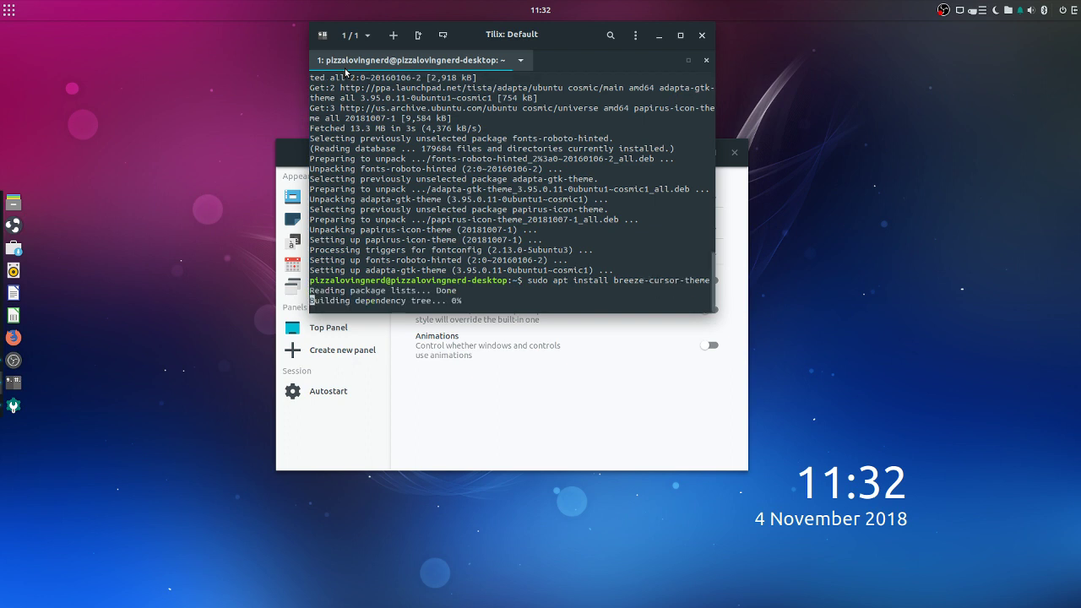
pyautogui.write('y')
pyautogui.press('Return')
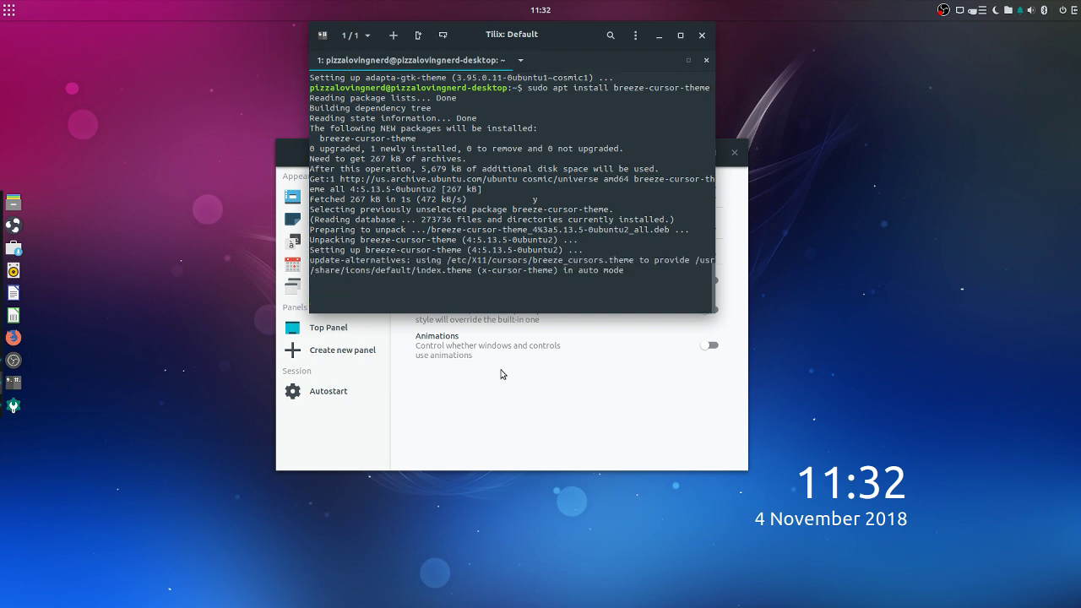
# Choose breeze_cursors as the cursor theme in Budgie Desktop Settings
pyautogui.click(482, 388)
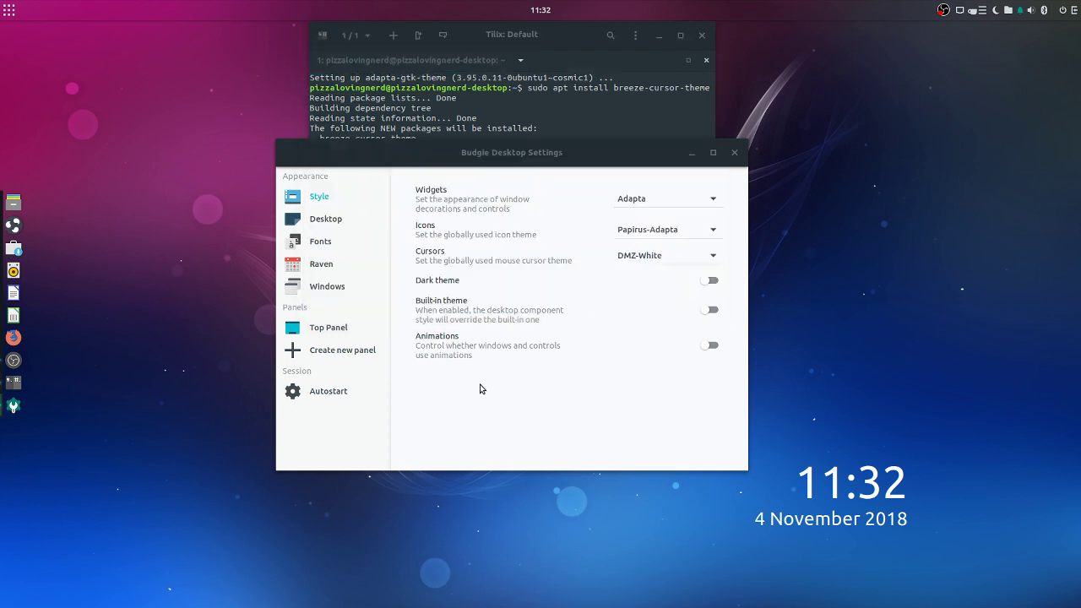
pyautogui.click(641, 255)
pyautogui.click(646, 258)
pyautogui.click(735, 153)
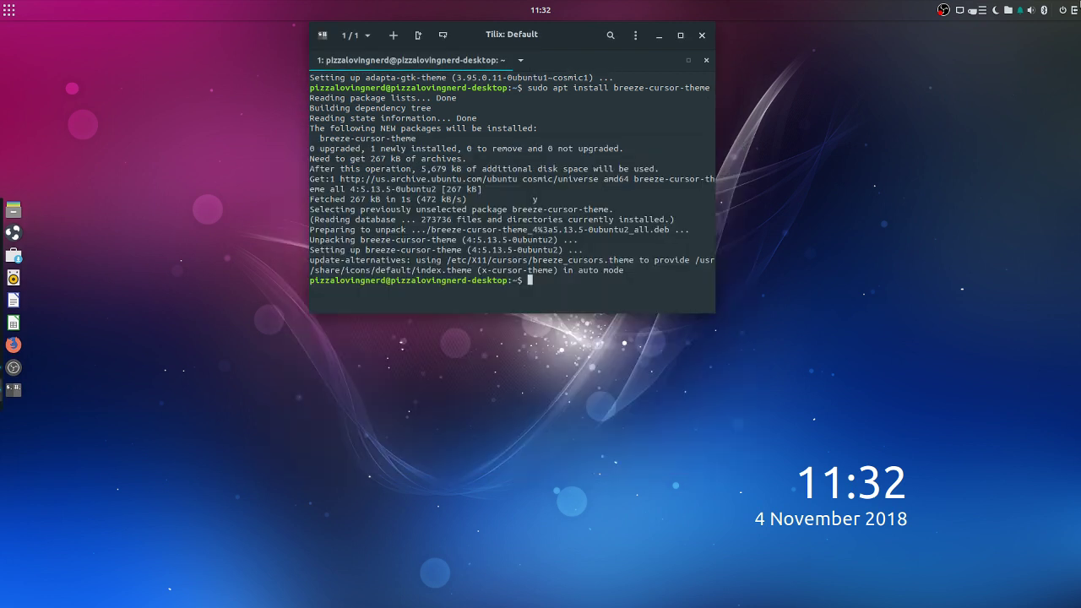
pyautogui.press('super+a')
pyautogui.click(927, 596)
pyautogui.click(667, 256)
pyautogui.click(676, 203)
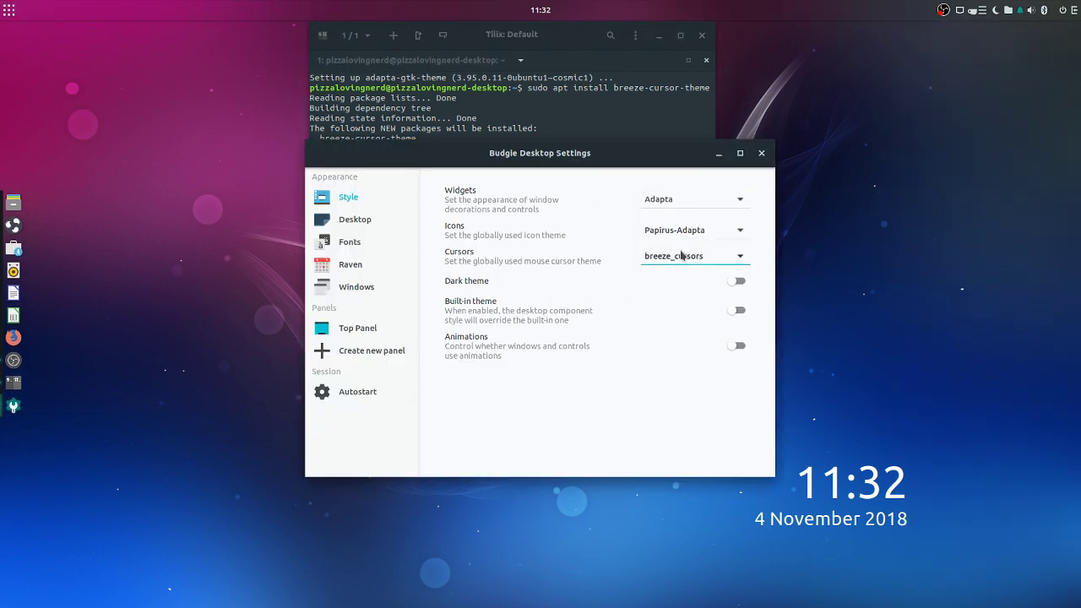
pyautogui.moveTo(431, 158); pyautogui.dragTo(408, 193)
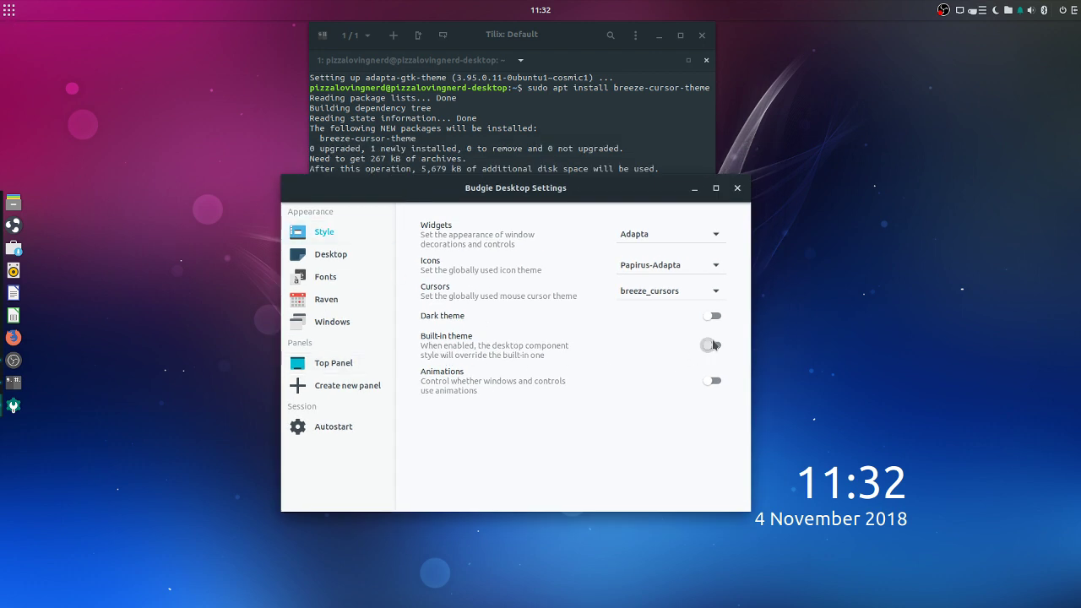
# Give the top panel Transparency None, Shadow off, and Position Bottom
pyautogui.click(329, 363)
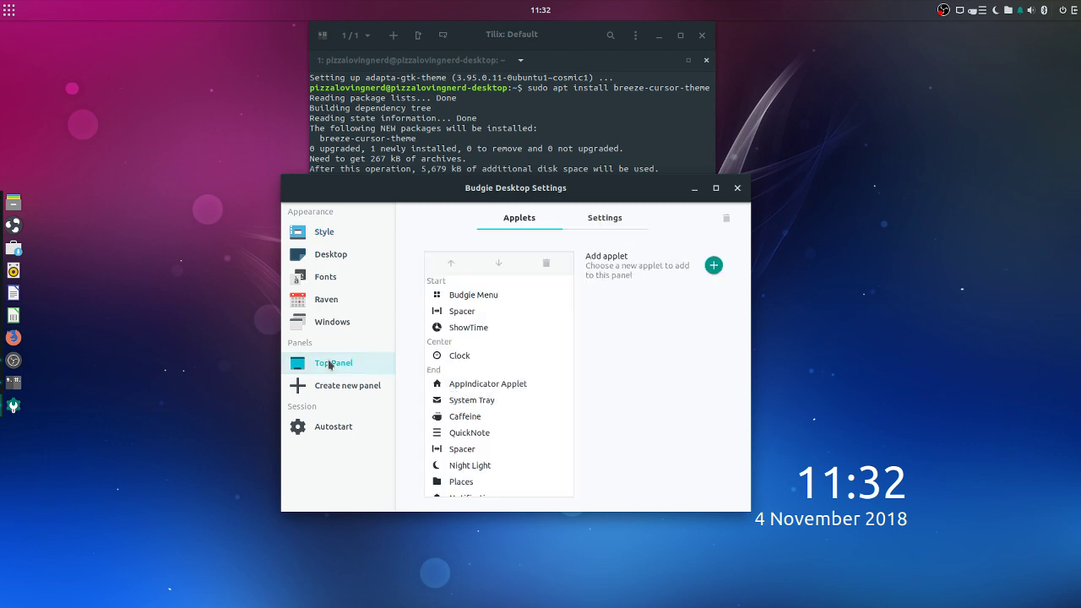
pyautogui.click(598, 239)
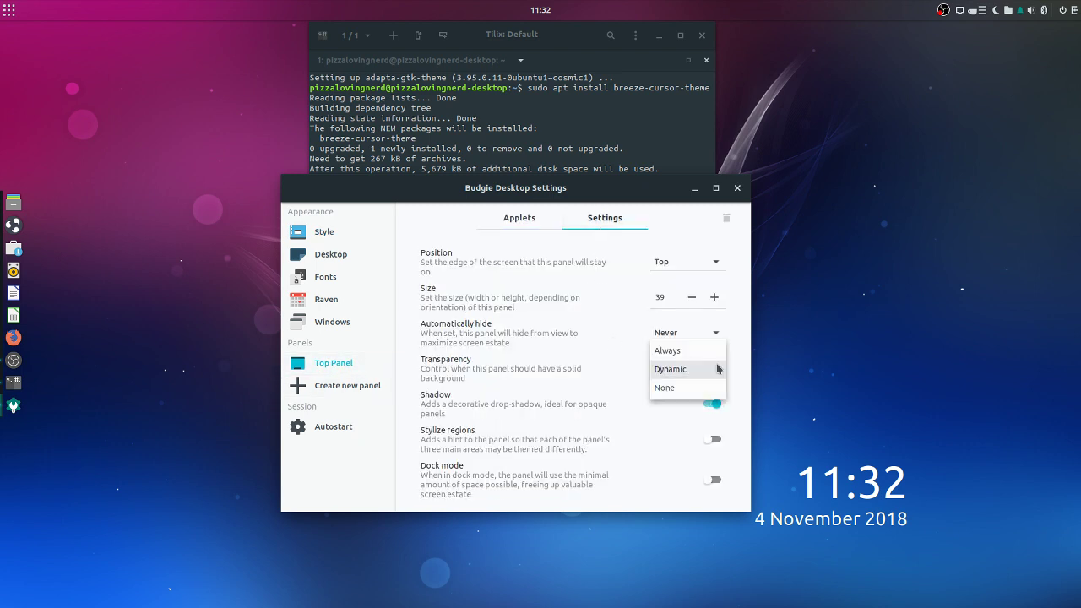
pyautogui.click(705, 368)
pyautogui.click(680, 388)
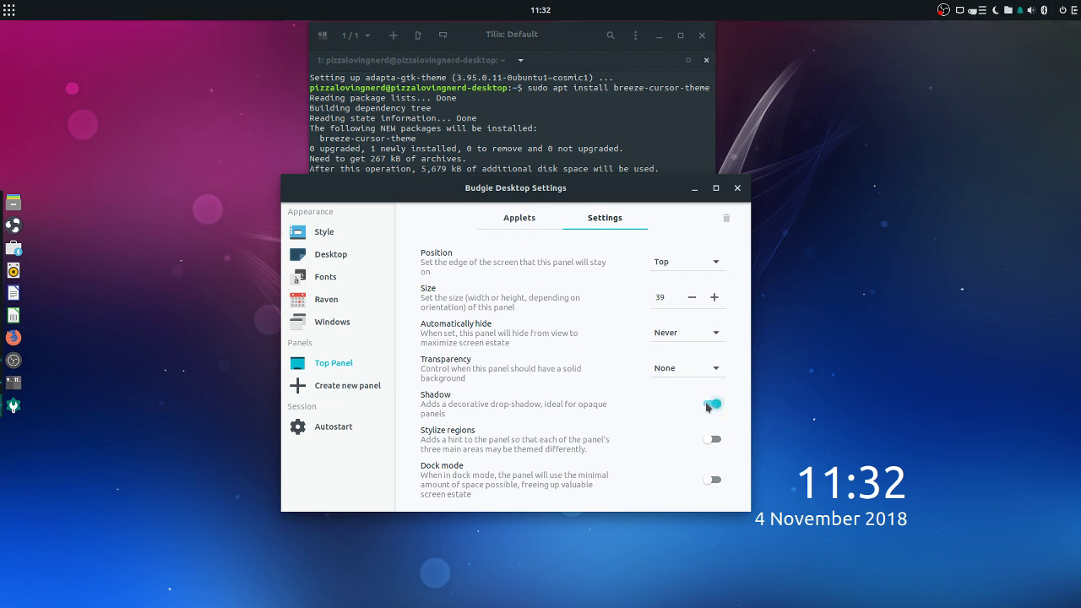
pyautogui.click(710, 405)
pyautogui.click(709, 405)
pyautogui.click(709, 405)
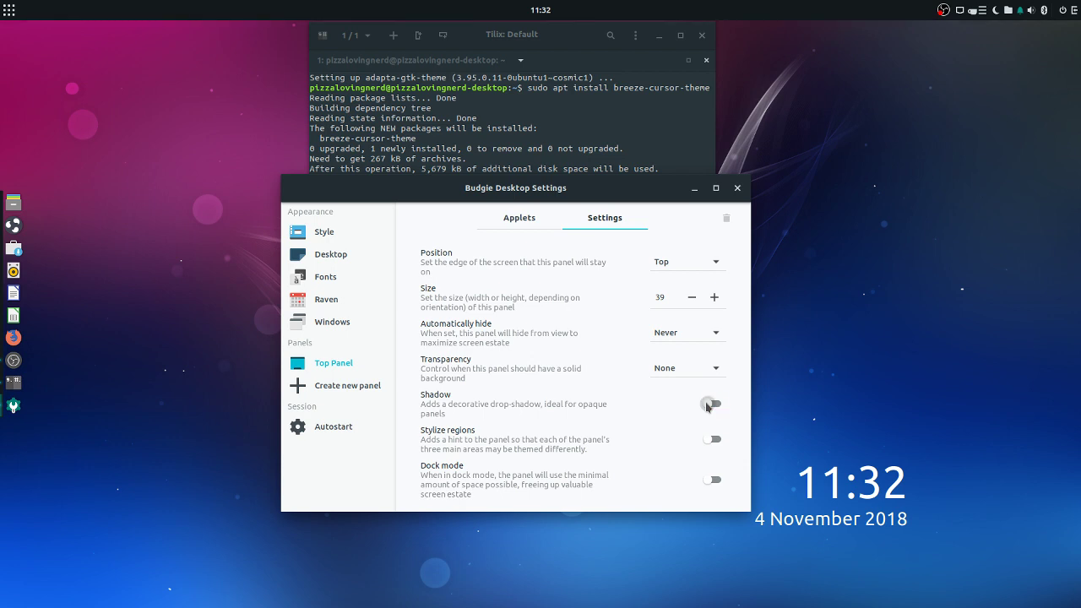
pyautogui.click(697, 262)
pyautogui.click(668, 282)
pyautogui.press('super')
pyautogui.press('Escape')
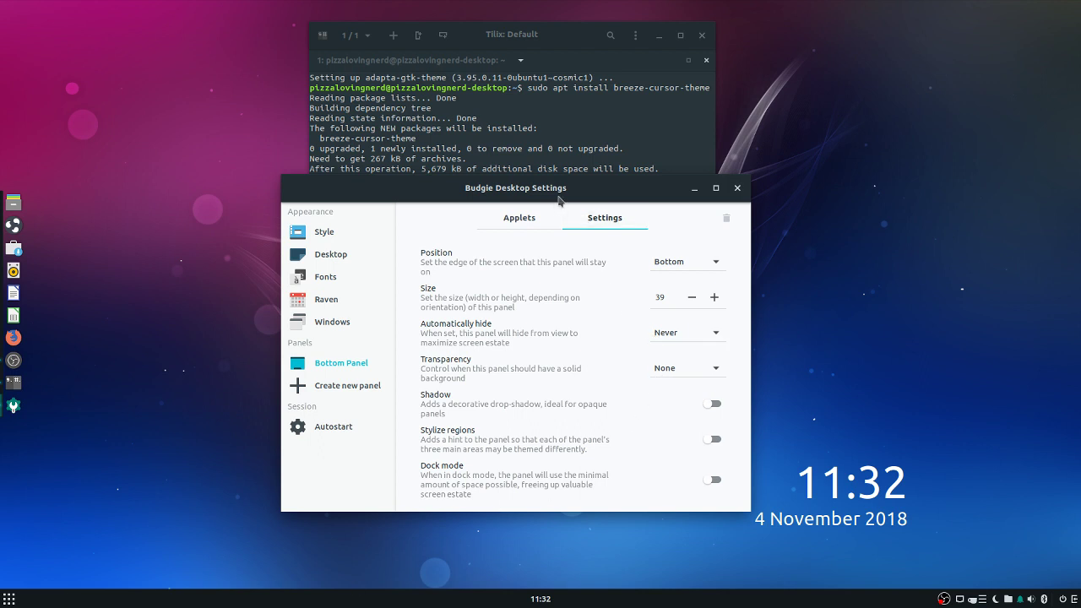
# Move the Clock applet down into the End group, below User Indicator
pyautogui.click(532, 217)
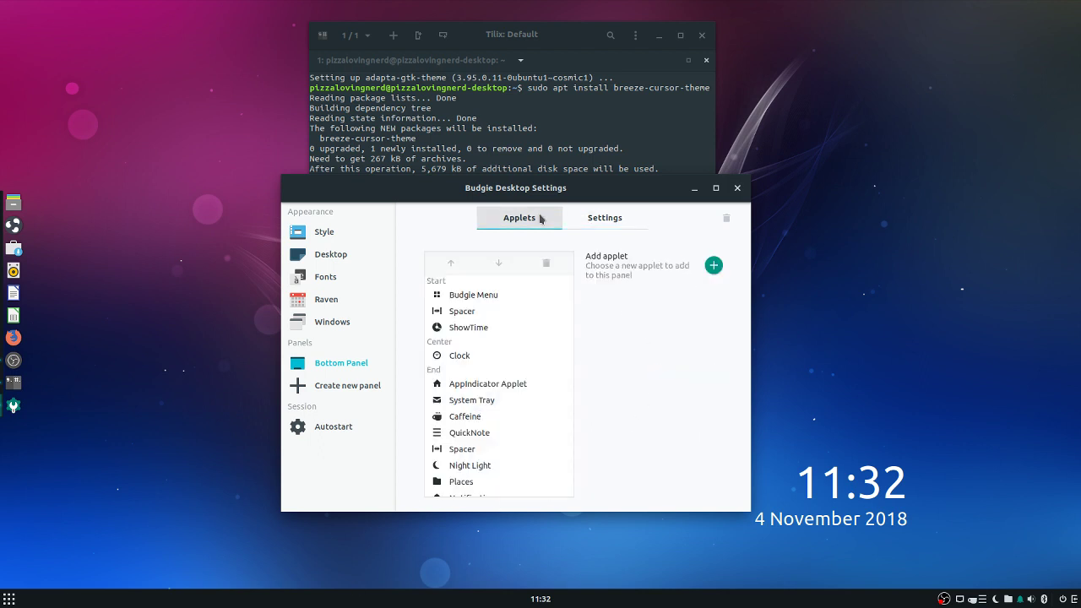
pyautogui.click(477, 333)
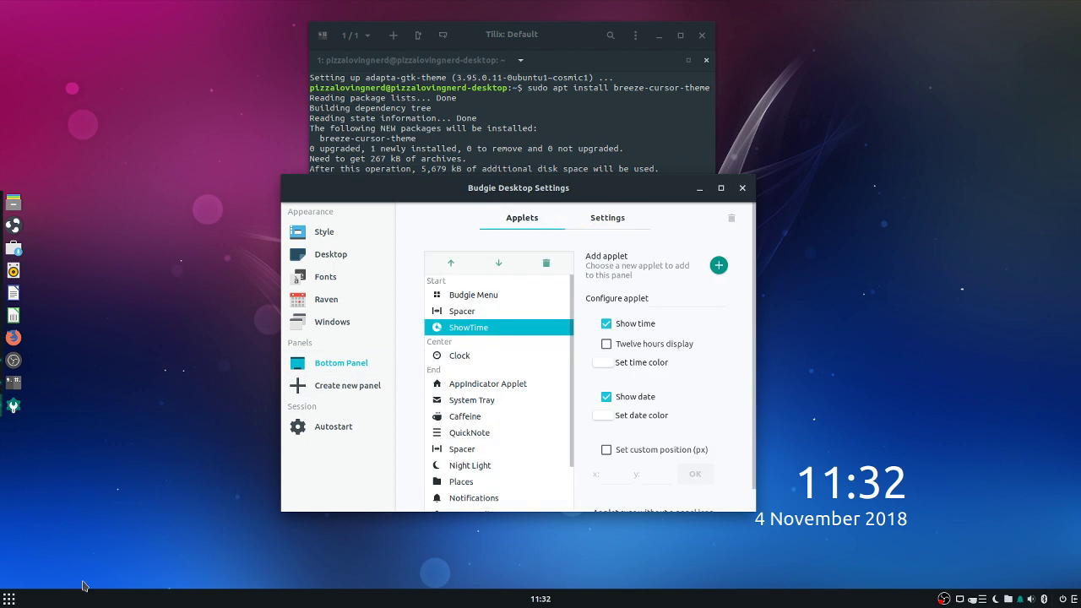
pyautogui.press('super')
pyautogui.press('super')
pyautogui.click(478, 355)
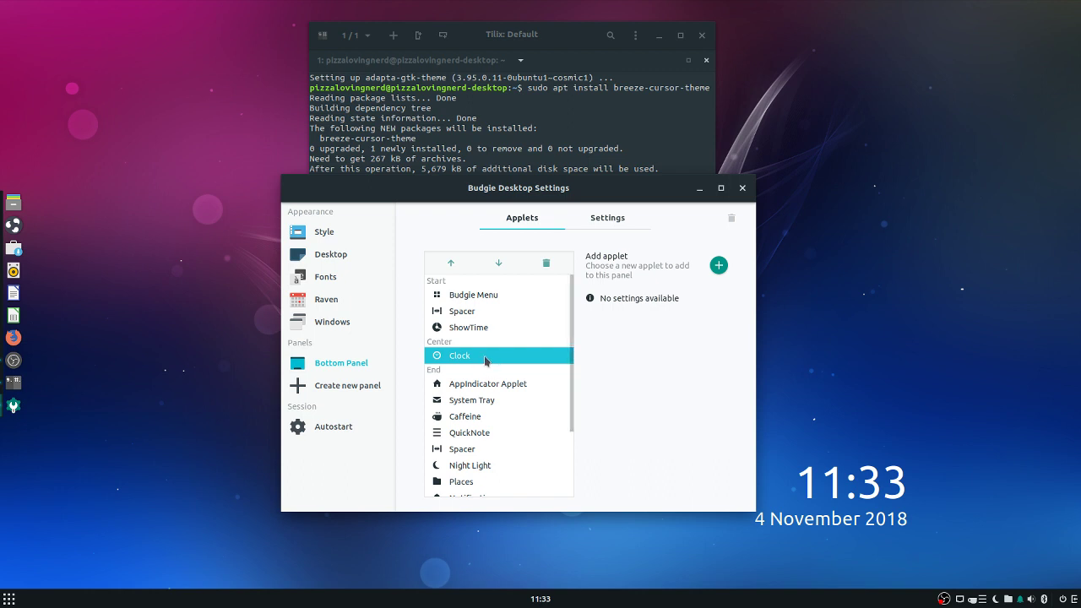
pyautogui.scroll(-3, 473, 379)
pyautogui.click(499, 263)
pyautogui.click(499, 263)
pyautogui.click(499, 263)
pyautogui.doubleClick(499, 264)
pyautogui.click(499, 264)
pyautogui.doubleClick(499, 264)
pyautogui.click(499, 263)
pyautogui.doubleClick(499, 263)
pyautogui.doubleClick(499, 264)
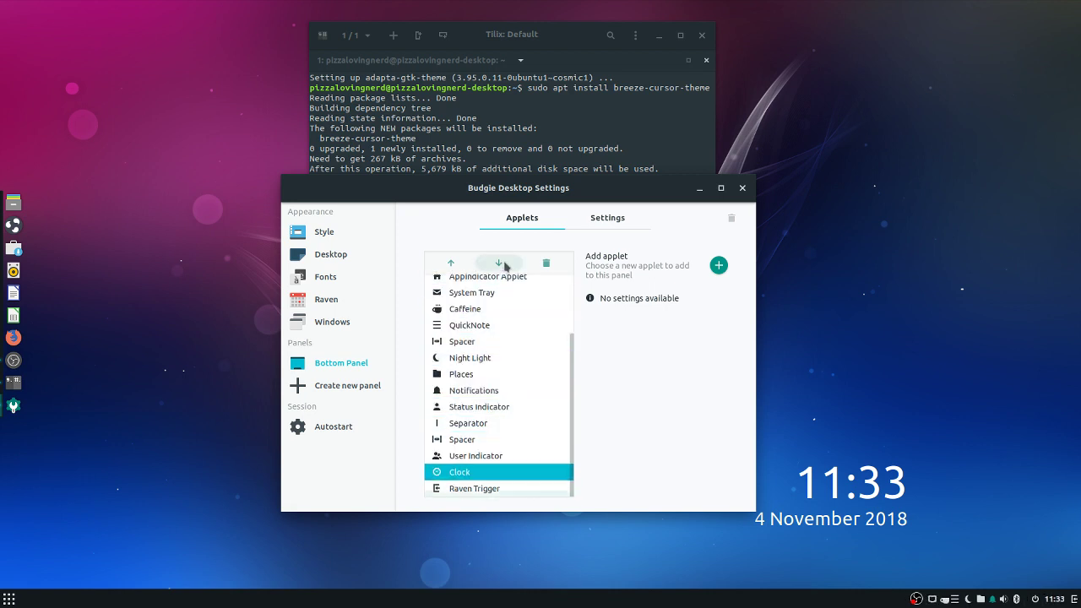
# Remove the Separator applet from the panel
pyautogui.click(483, 440)
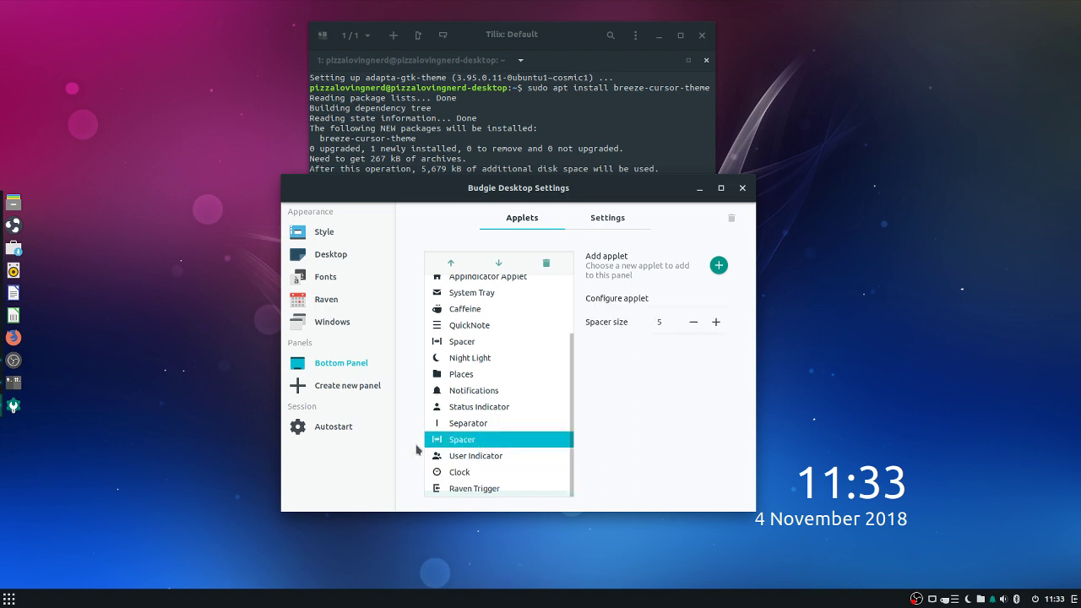
pyautogui.click(502, 422)
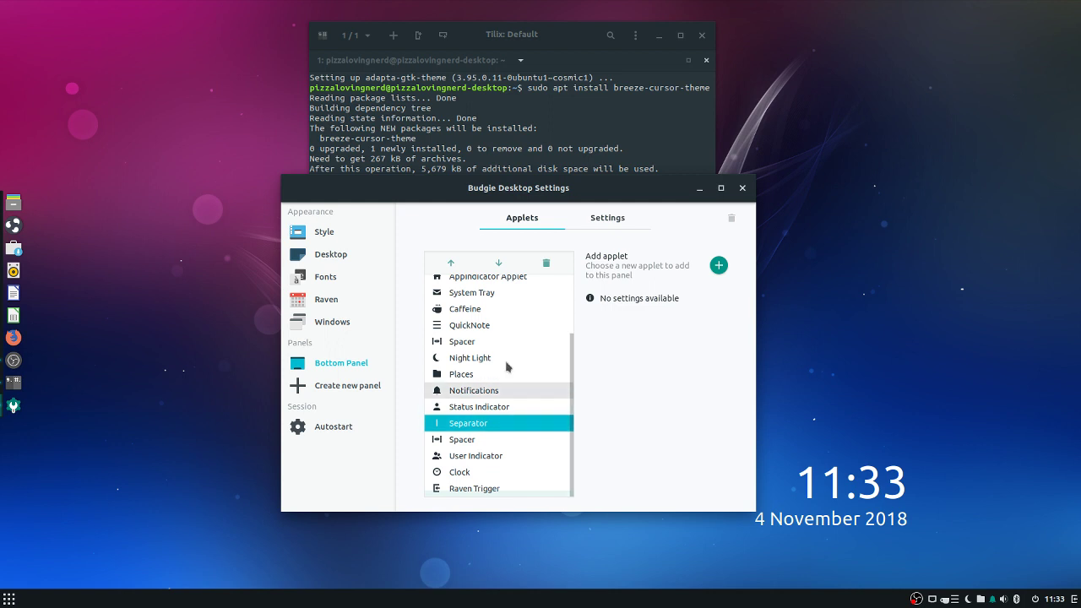
pyautogui.click(549, 263)
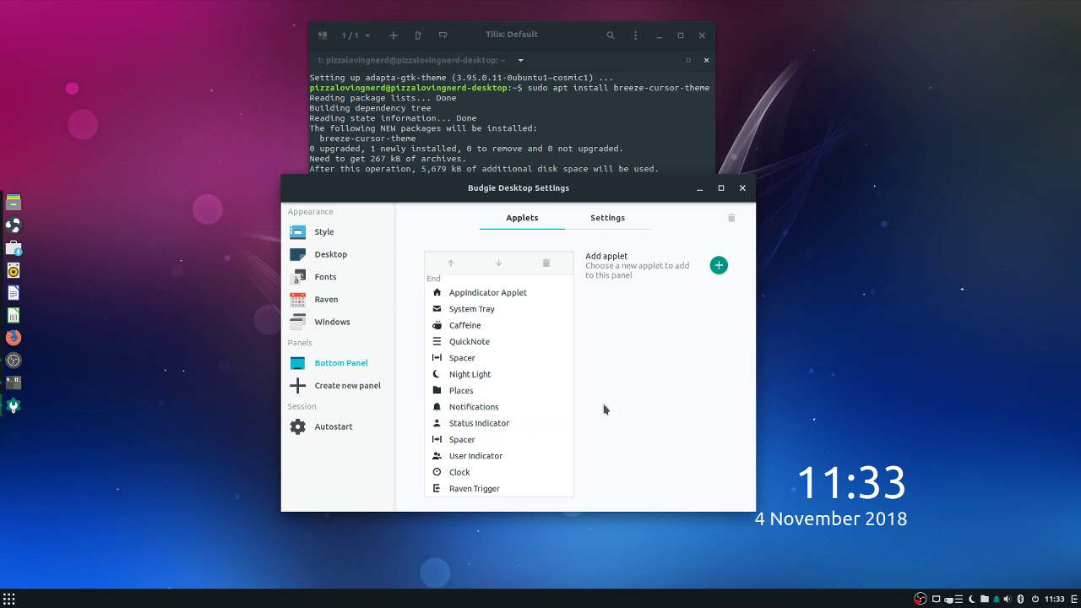
# Remove the QuickNote applet from the bottom panel
pyautogui.click(959, 600)
pyautogui.click(959, 600)
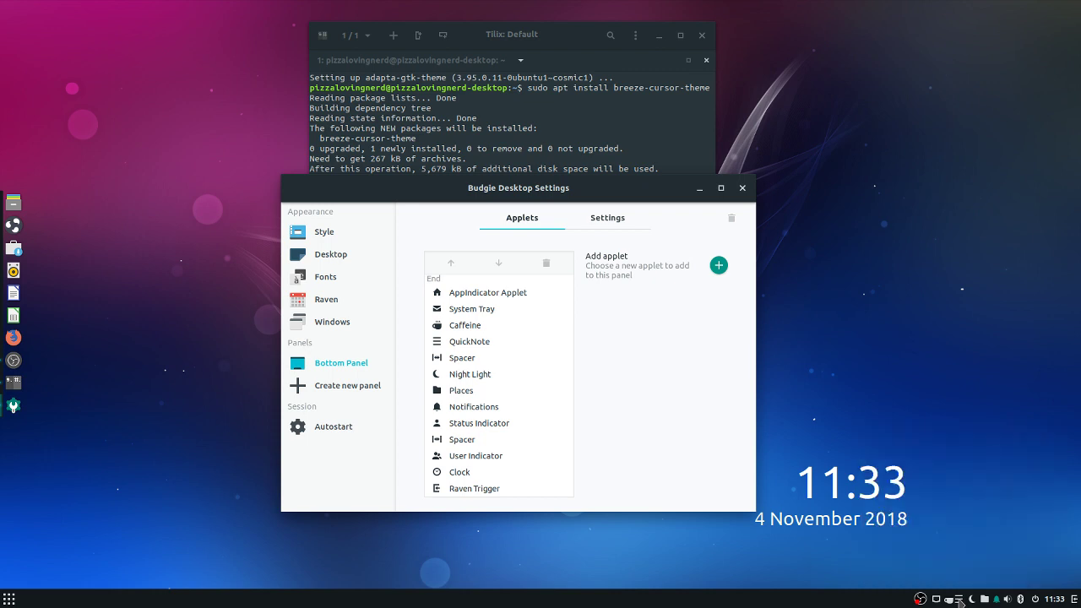
pyautogui.click(485, 355)
pyautogui.click(483, 341)
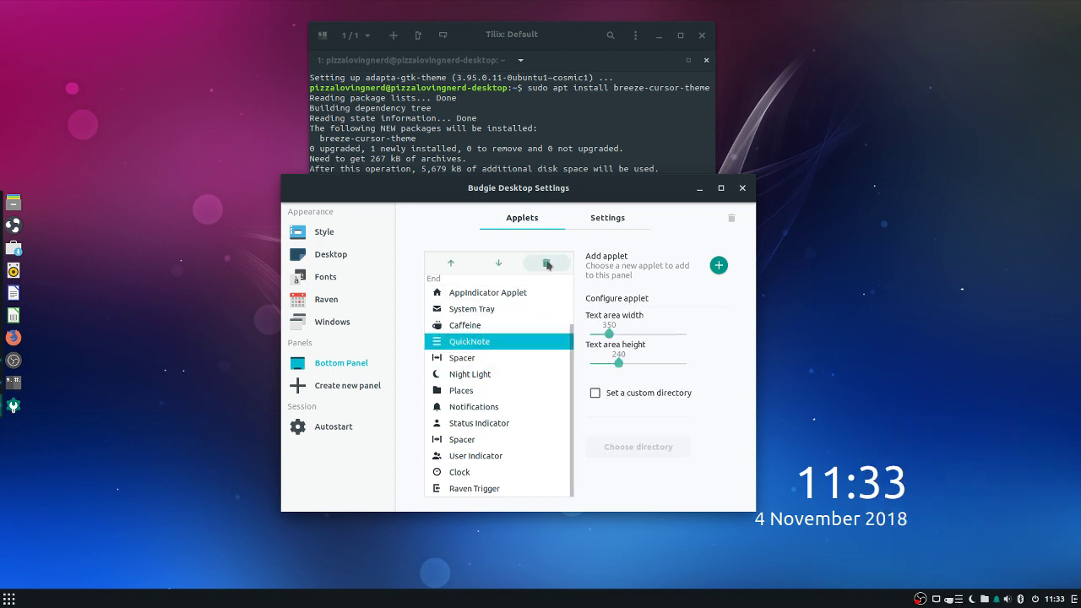
pyautogui.click(547, 265)
pyautogui.click(625, 310)
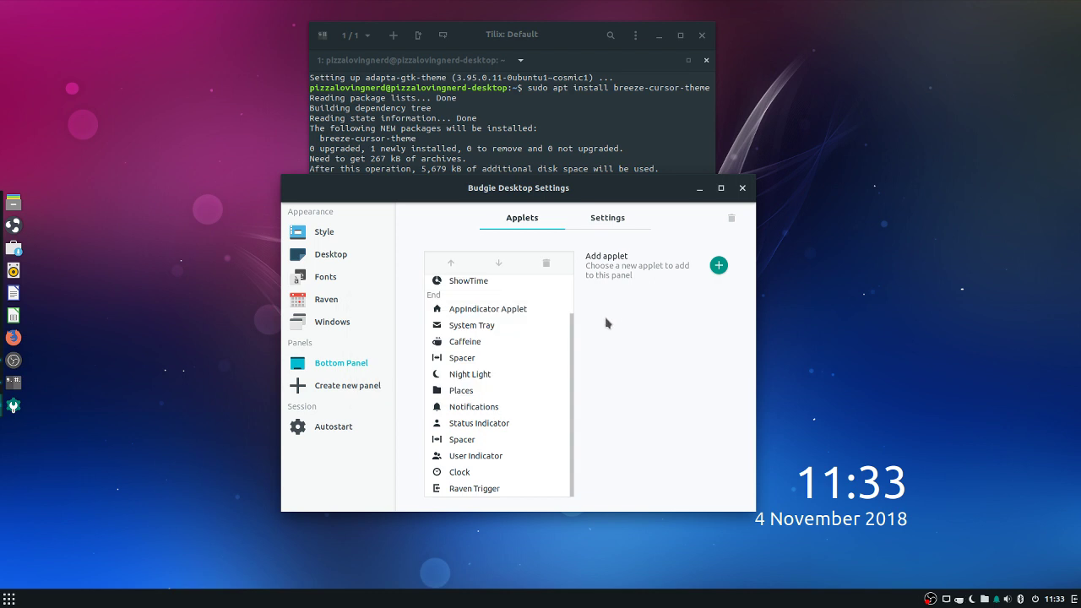
# Move System Tray below the second Spacer, with Notifications following it
pyautogui.click(482, 341)
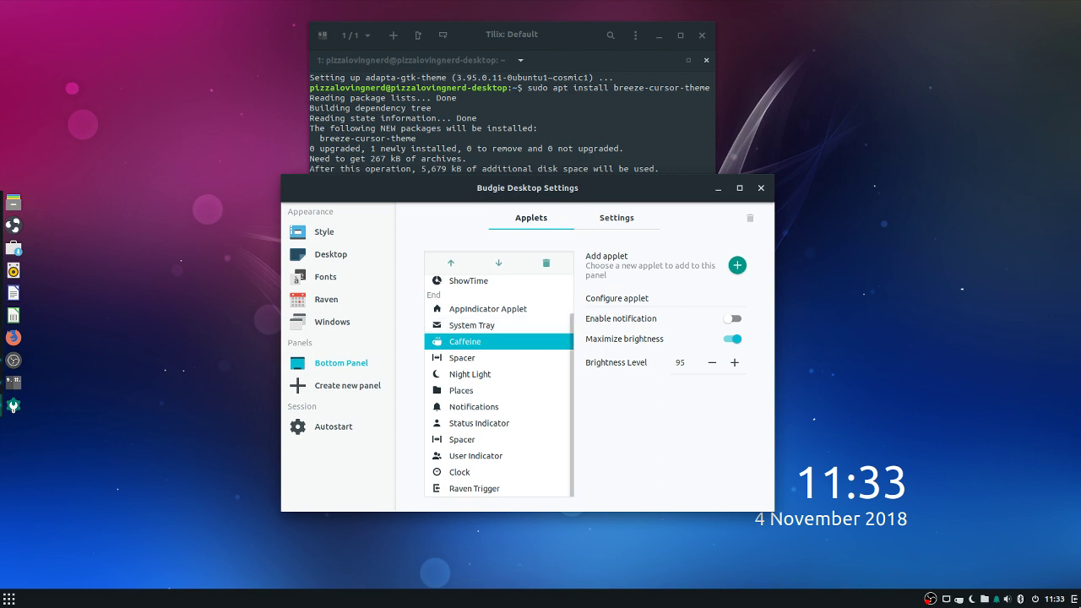
pyautogui.click(492, 327)
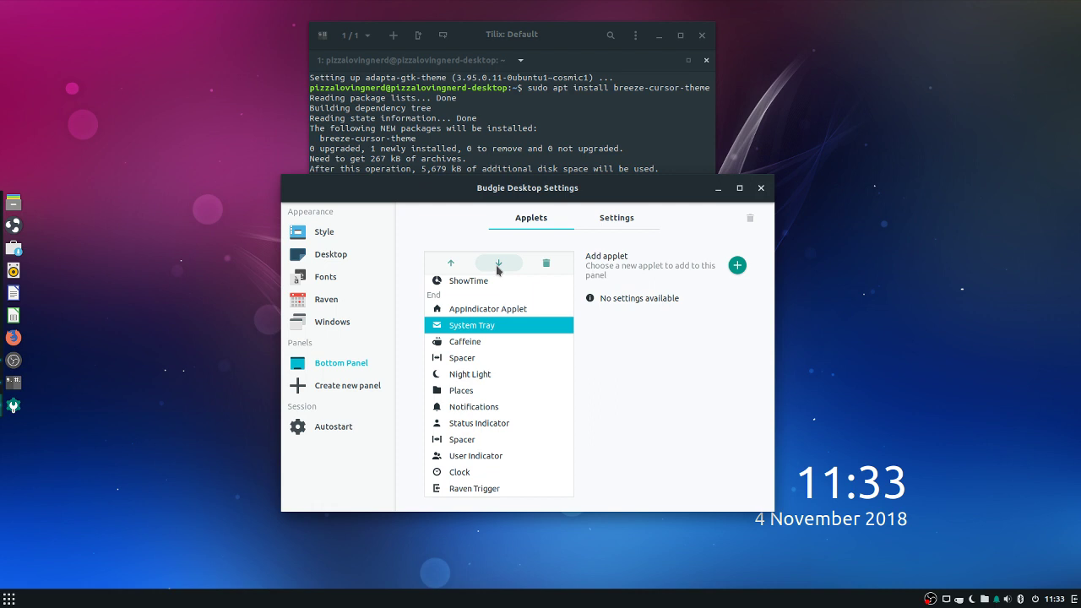
pyautogui.click(498, 263)
pyautogui.click(498, 264)
pyautogui.click(498, 264)
pyautogui.click(498, 264)
pyautogui.click(498, 264)
pyautogui.click(498, 263)
pyautogui.click(498, 264)
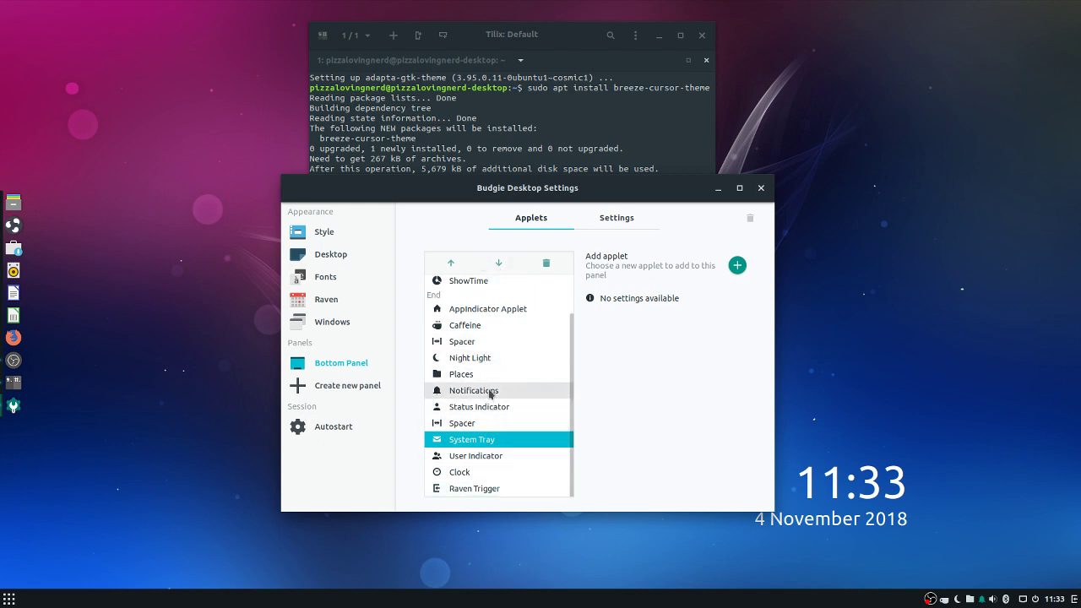
pyautogui.click(490, 393)
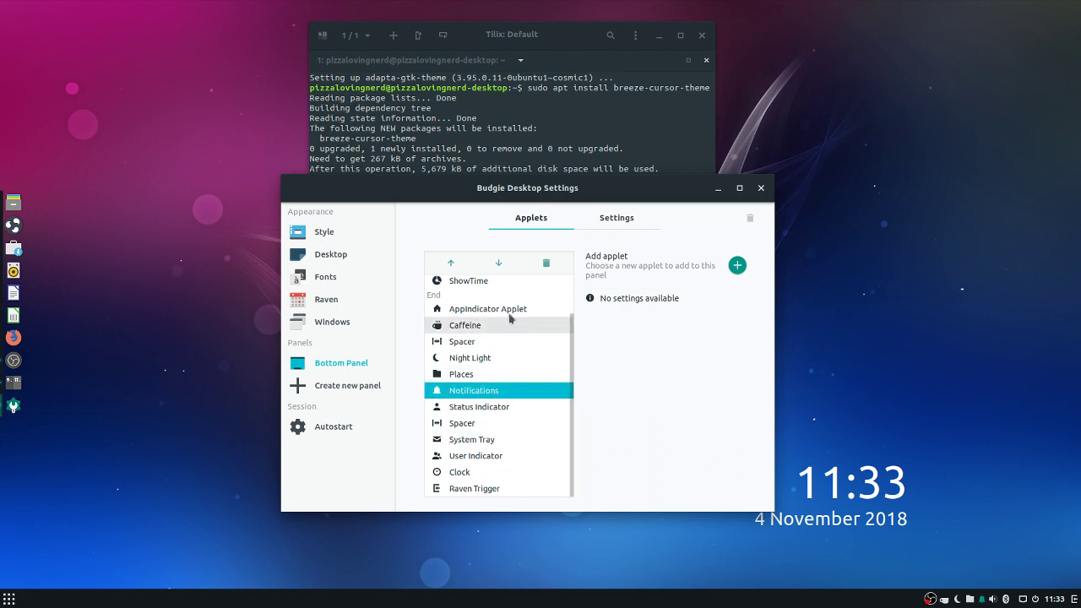
pyautogui.click(505, 263)
pyautogui.doubleClick(504, 262)
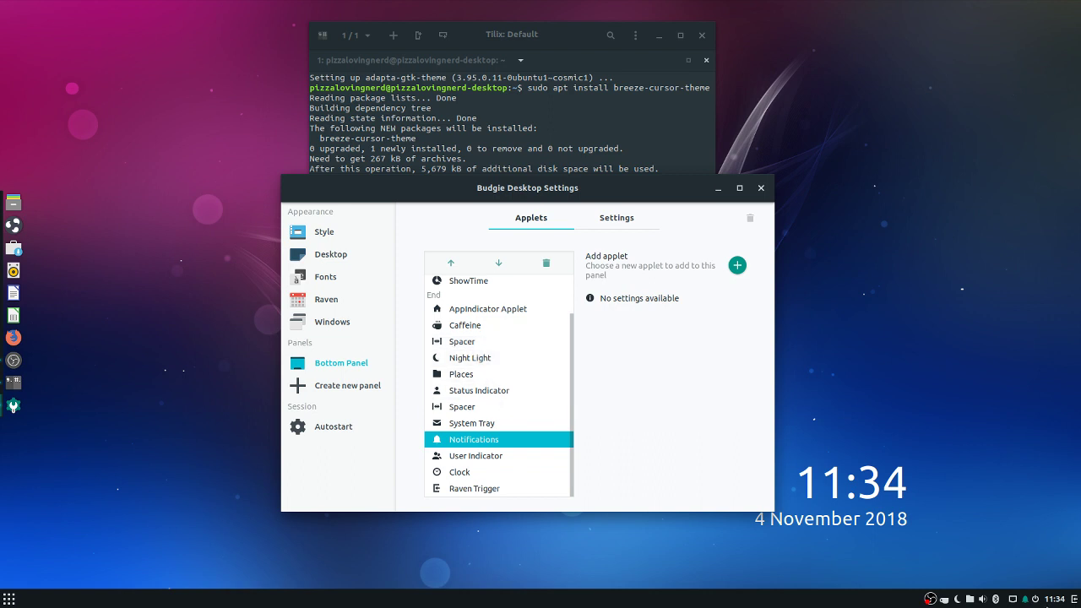
# Move Status Indicator down below System Tray
pyautogui.click(984, 600)
pyautogui.click(984, 600)
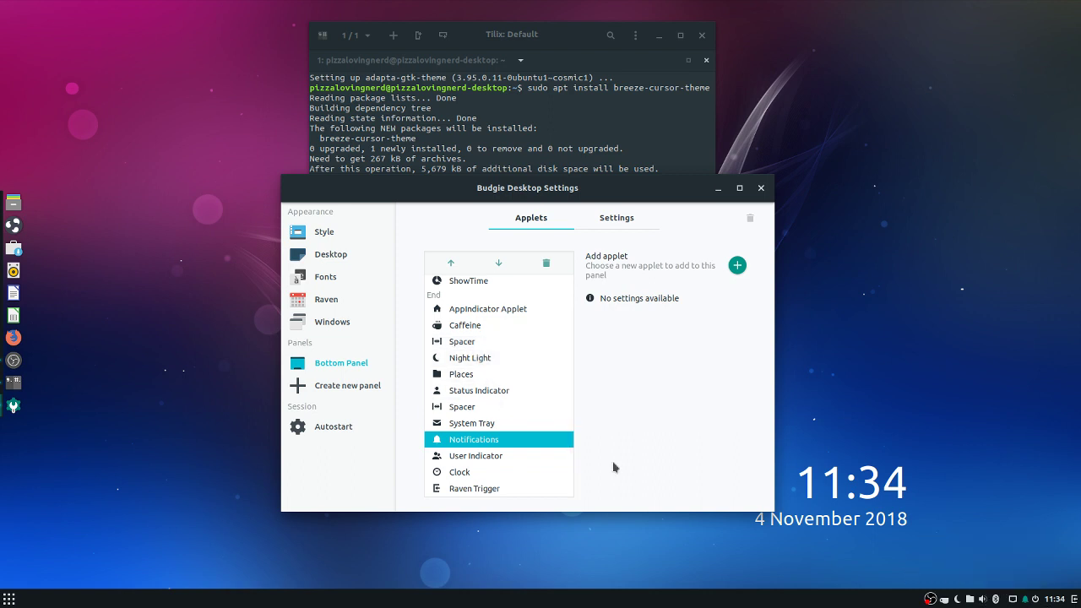
pyautogui.click(529, 423)
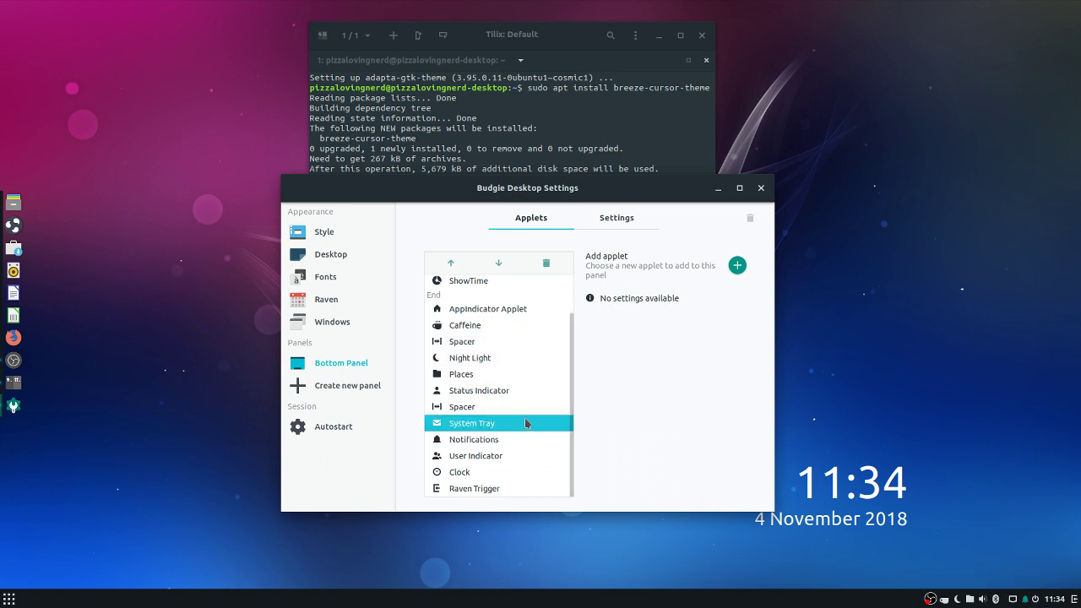
pyautogui.click(524, 407)
pyautogui.click(502, 390)
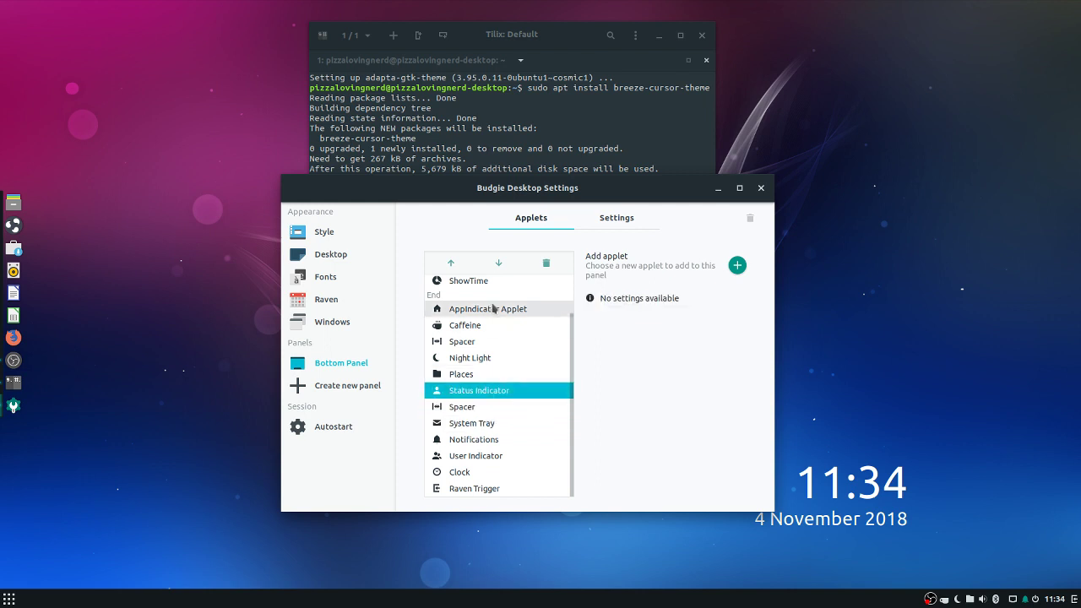
pyautogui.click(498, 262)
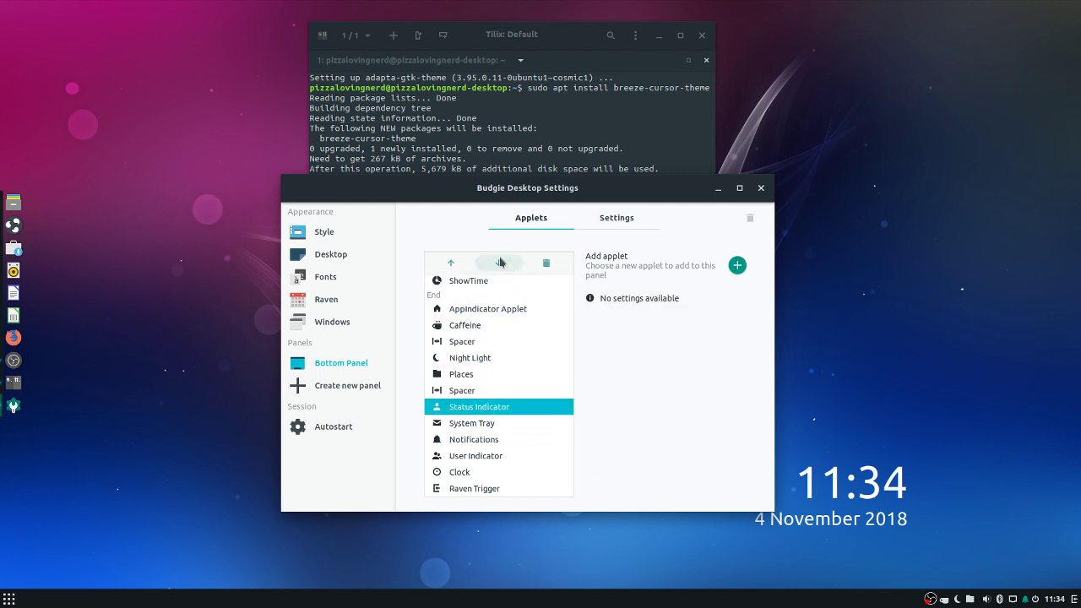
pyautogui.click(499, 262)
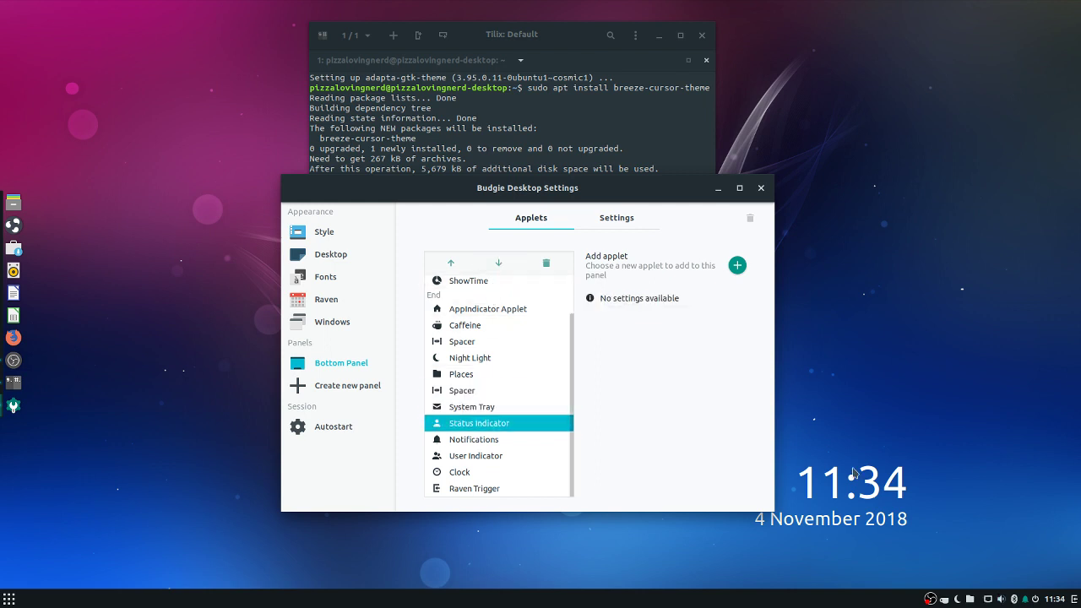
# Place Notifications between System Tray and Status Indicator, and preview the Places popup
pyautogui.click(1015, 599)
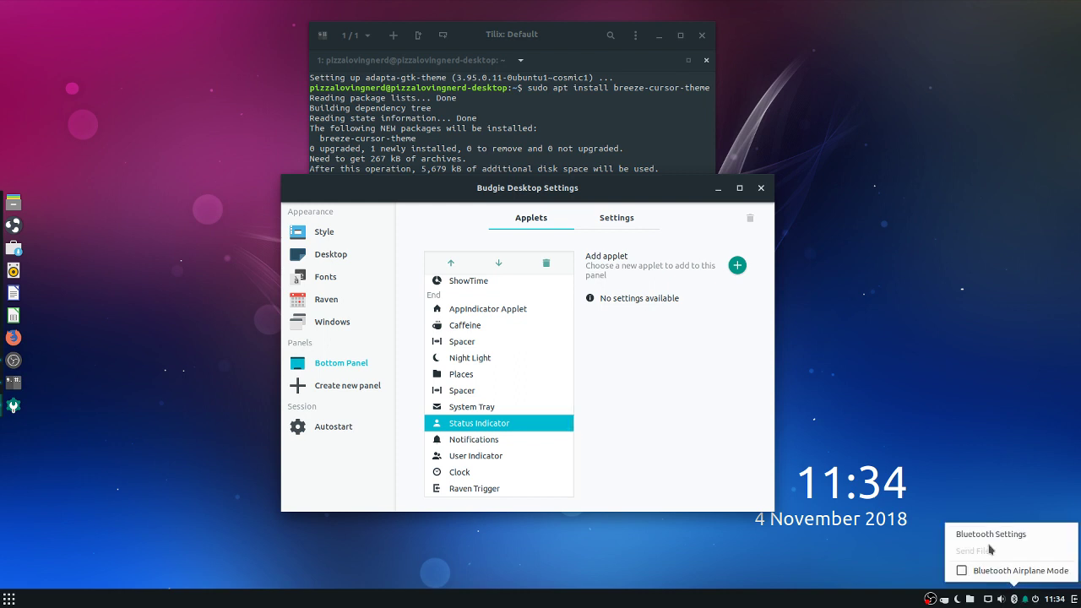
pyautogui.click(523, 409)
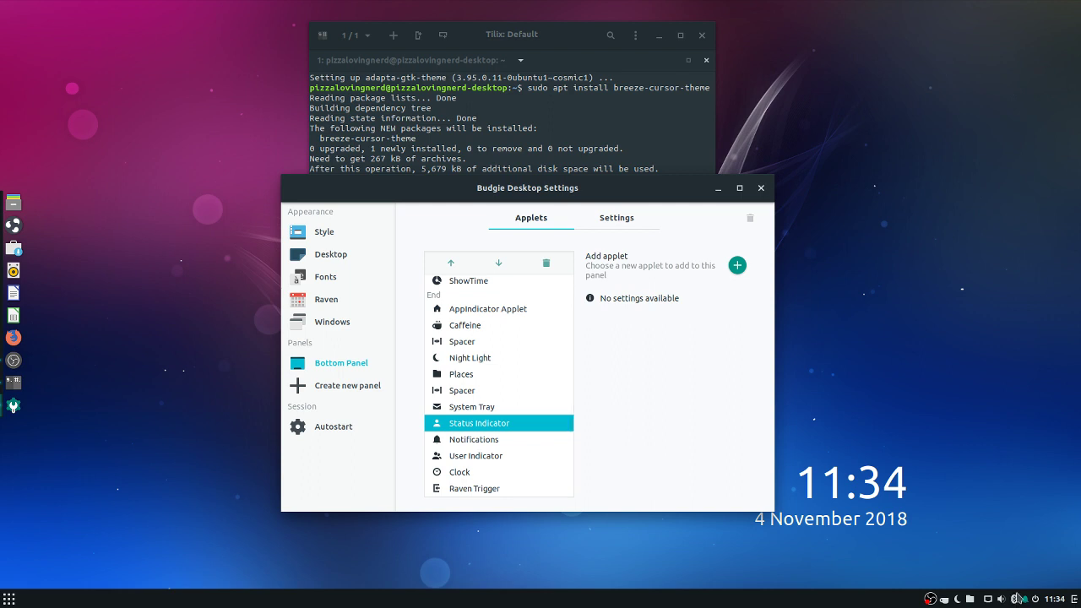
pyautogui.click(473, 440)
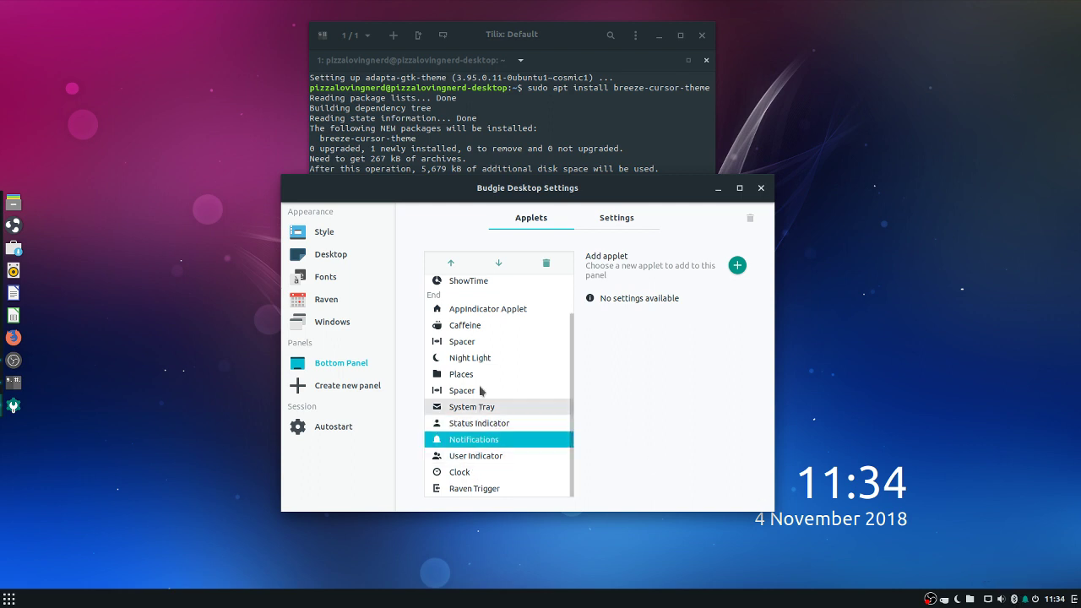
pyautogui.click(452, 263)
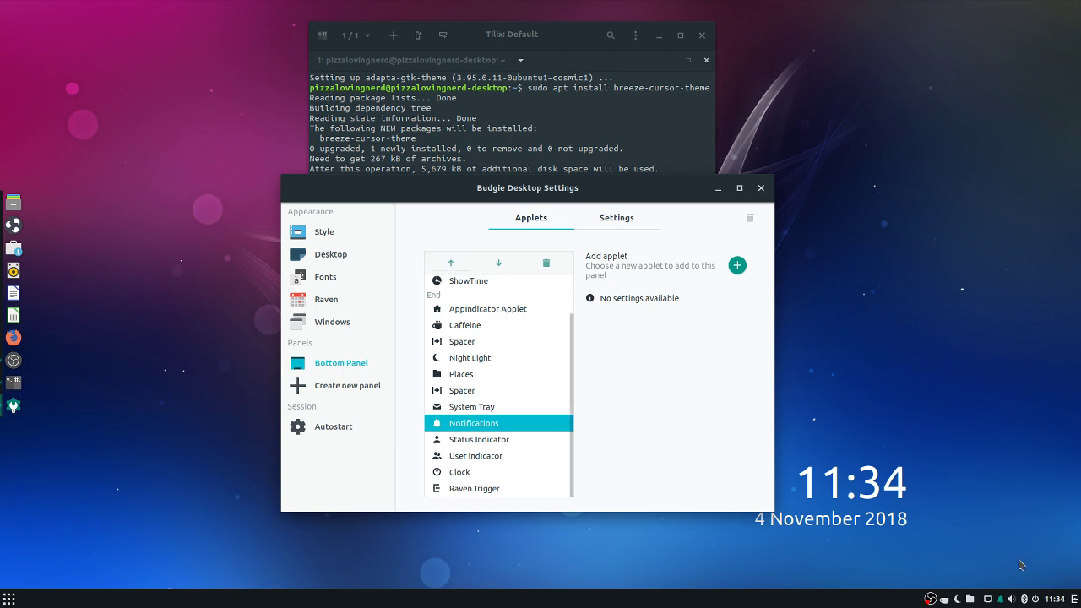
pyautogui.click(970, 599)
pyautogui.click(970, 598)
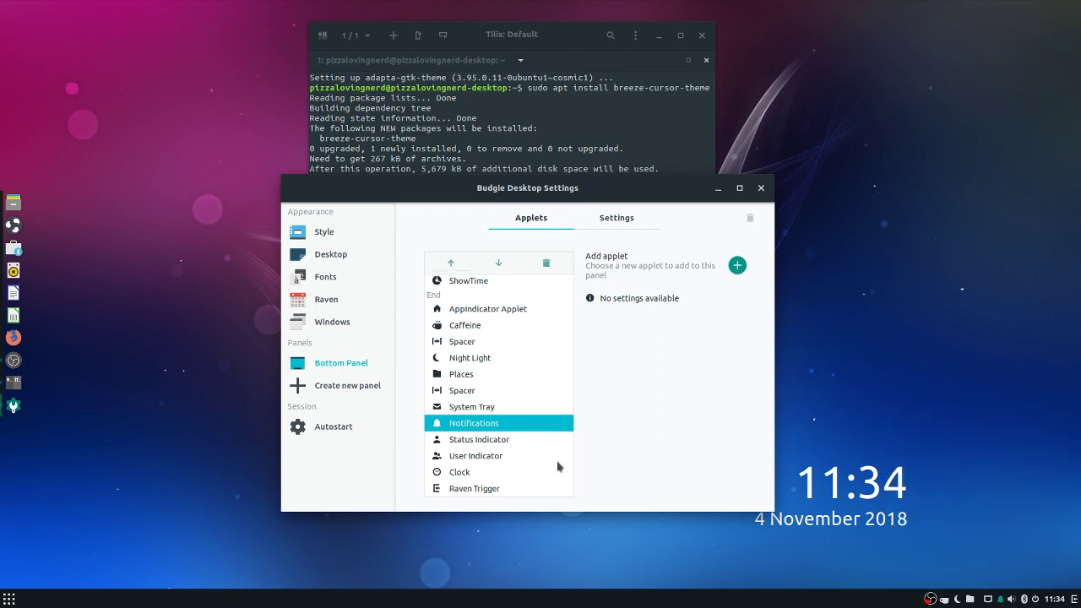
# Remove the Places applet from the bottom panel
pyautogui.click(478, 374)
pyautogui.click(544, 265)
pyautogui.click(619, 319)
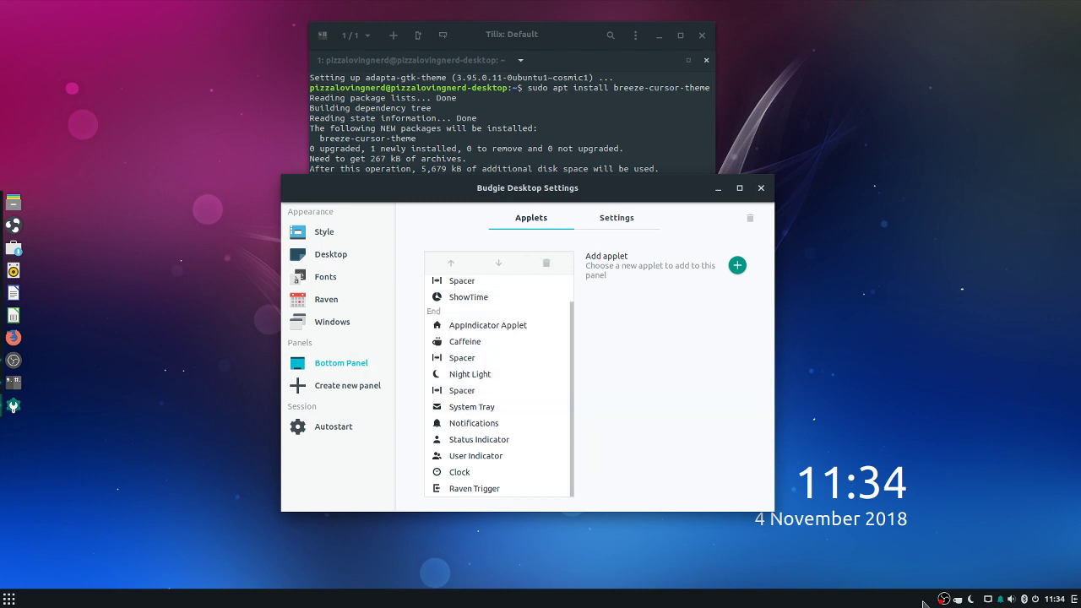
pyautogui.click(971, 598)
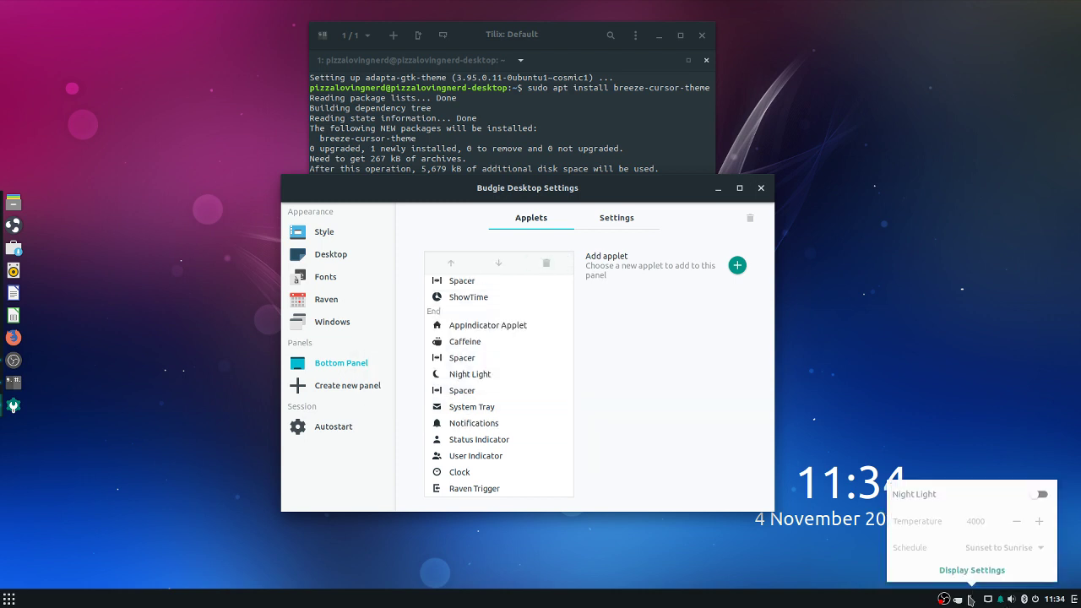
pyautogui.click(469, 372)
# Move AppIndicator Applet down to sit just before System Tray
pyautogui.click(462, 361)
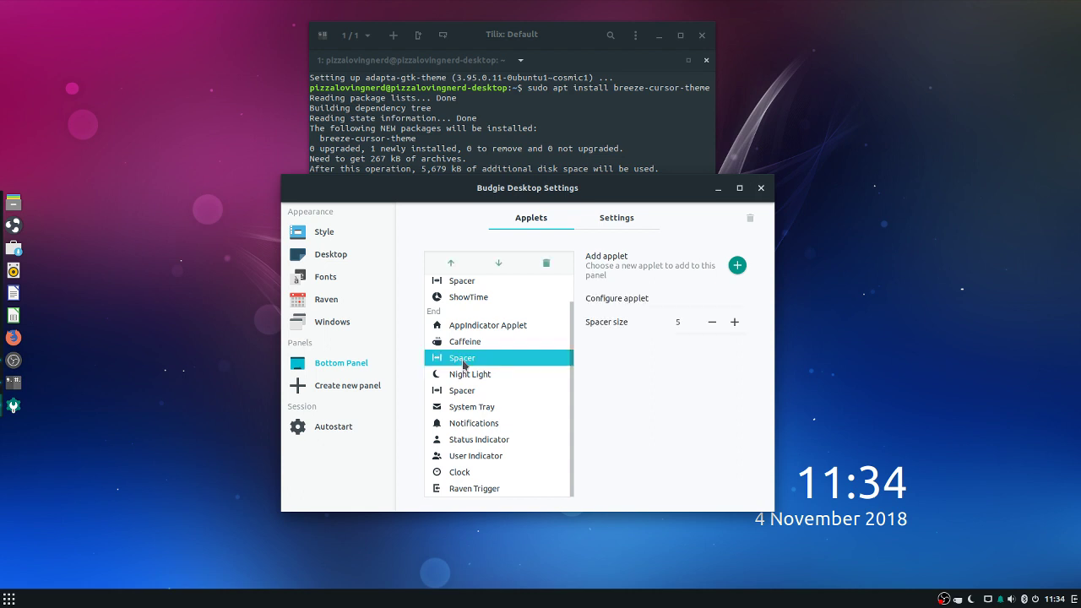
pyautogui.press('Up')
pyautogui.press('Up')
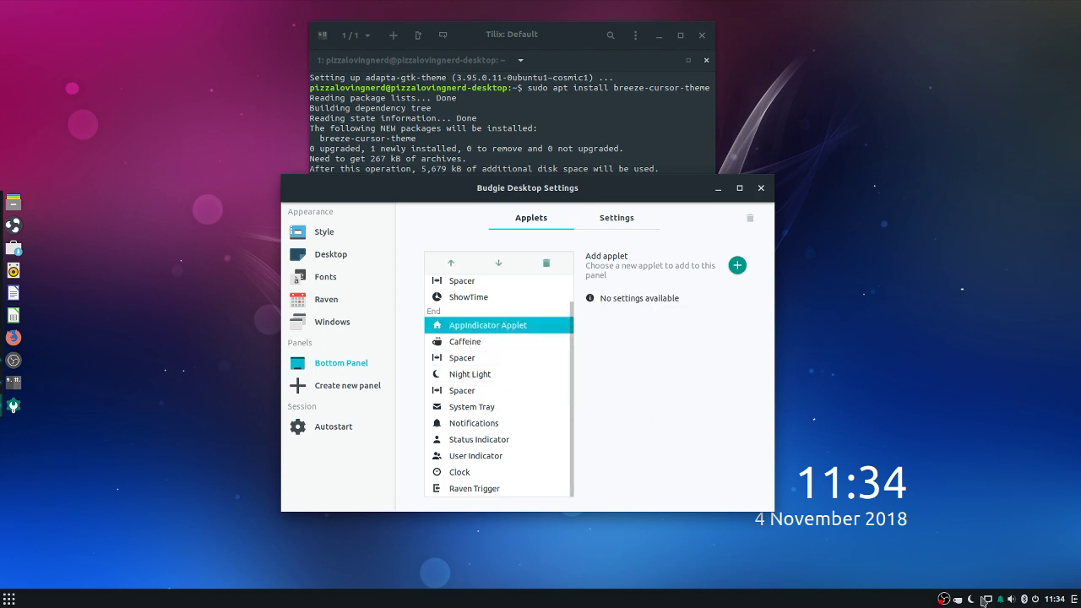
pyautogui.click(504, 267)
pyautogui.click(504, 268)
pyautogui.click(504, 268)
pyautogui.click(504, 267)
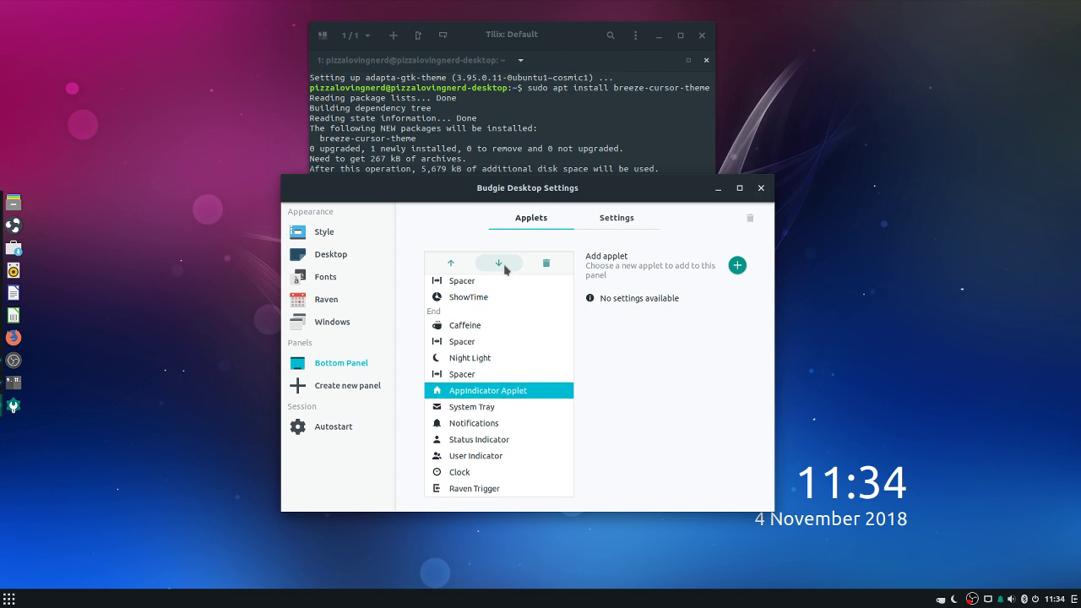
pyautogui.click(451, 262)
pyautogui.click(498, 263)
# Delete both Spacers from the End group
pyautogui.click(498, 374)
pyautogui.click(545, 262)
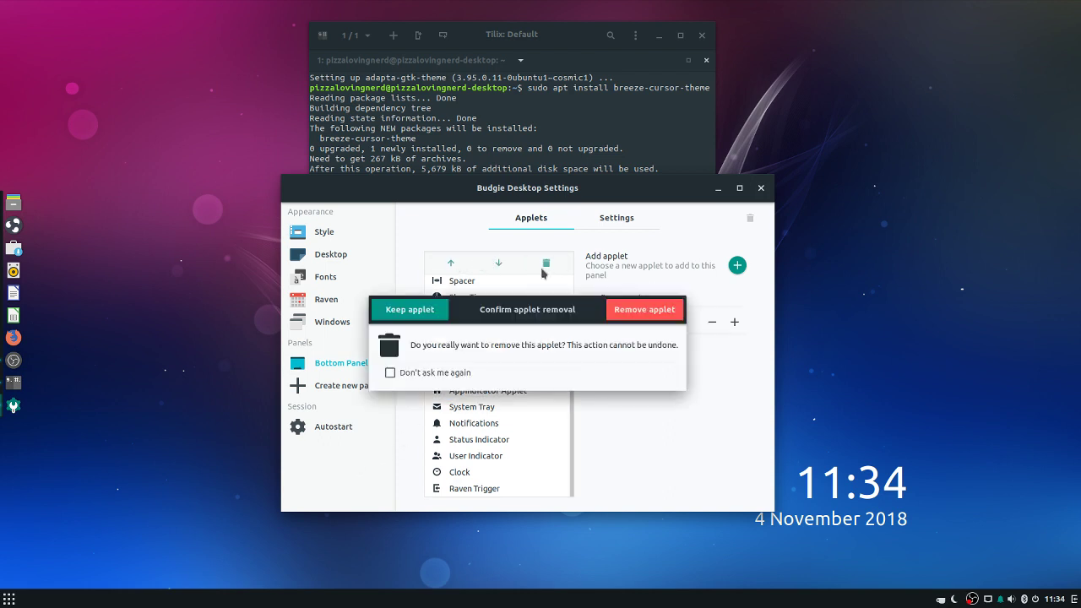
pyautogui.click(645, 313)
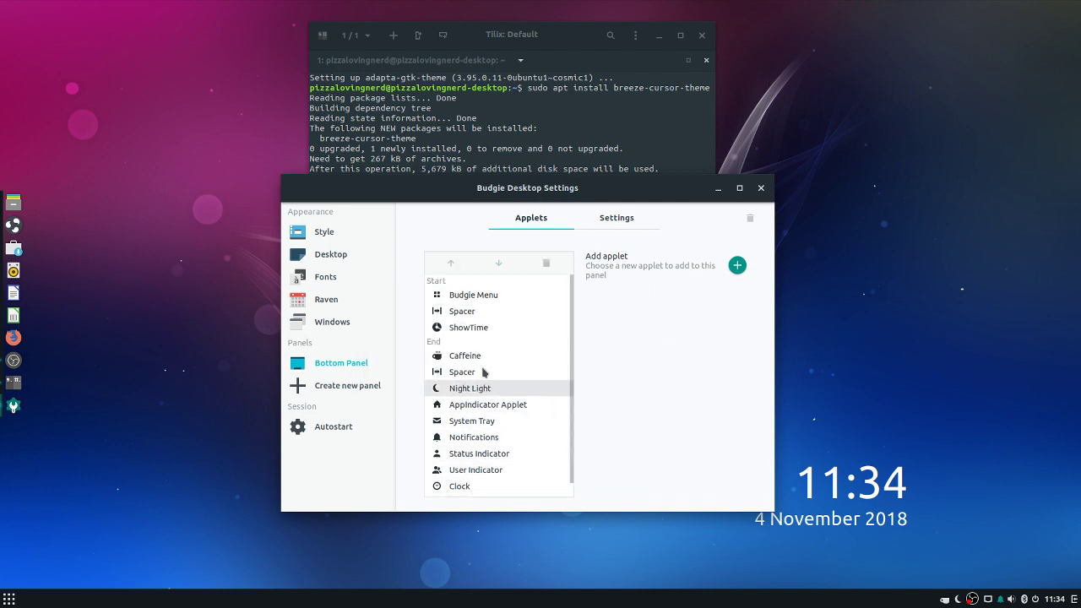
pyautogui.click(482, 357)
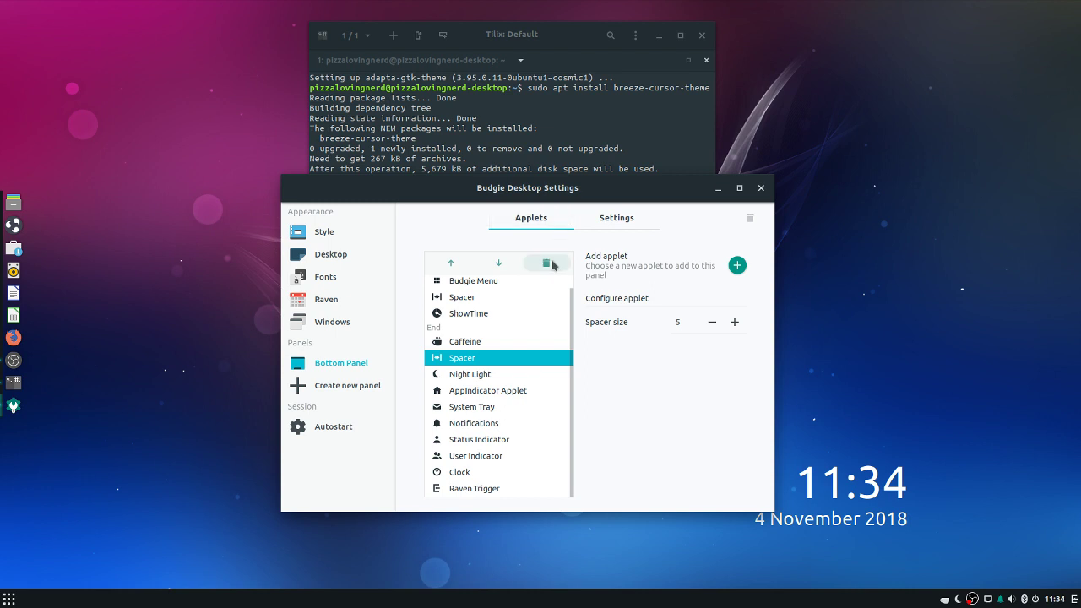
pyautogui.click(546, 262)
pyautogui.click(635, 314)
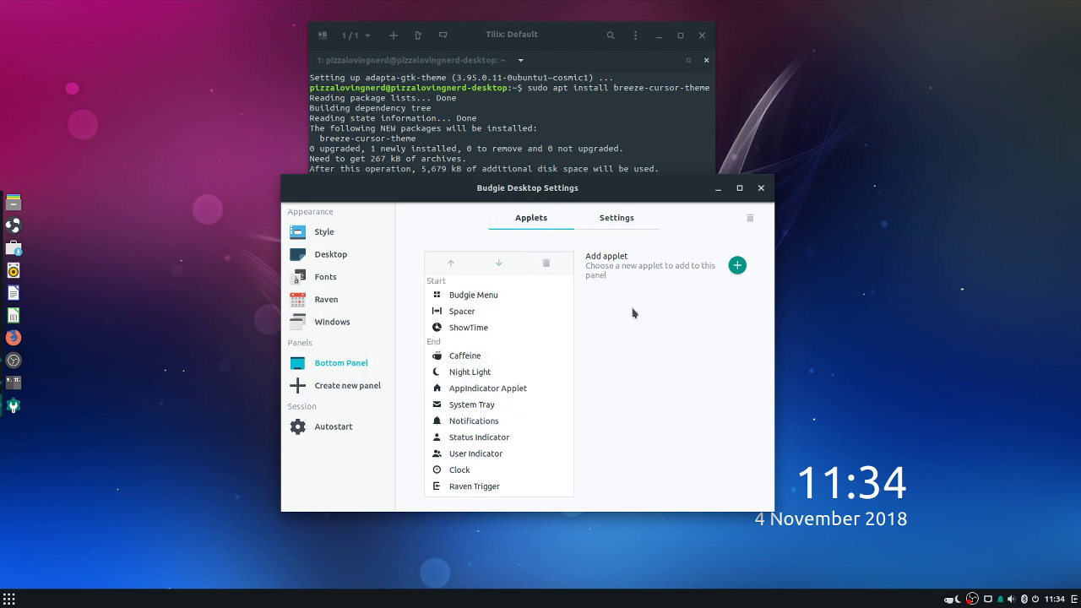
# Add a new Spacer applet to the bottom panel
pyautogui.click(495, 354)
pyautogui.click(737, 265)
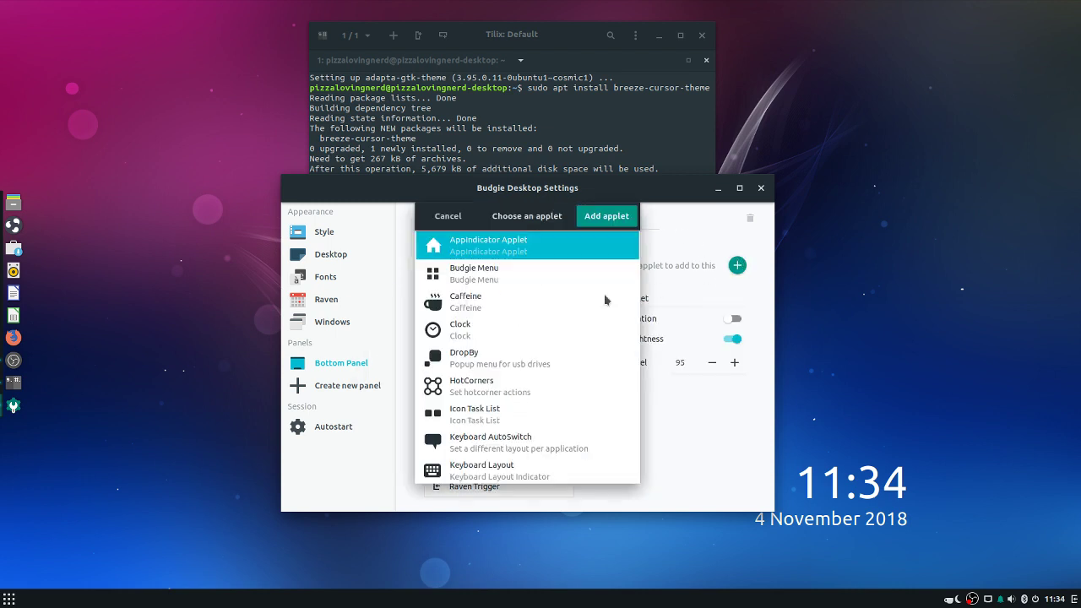
pyautogui.scroll(-4, 496, 346)
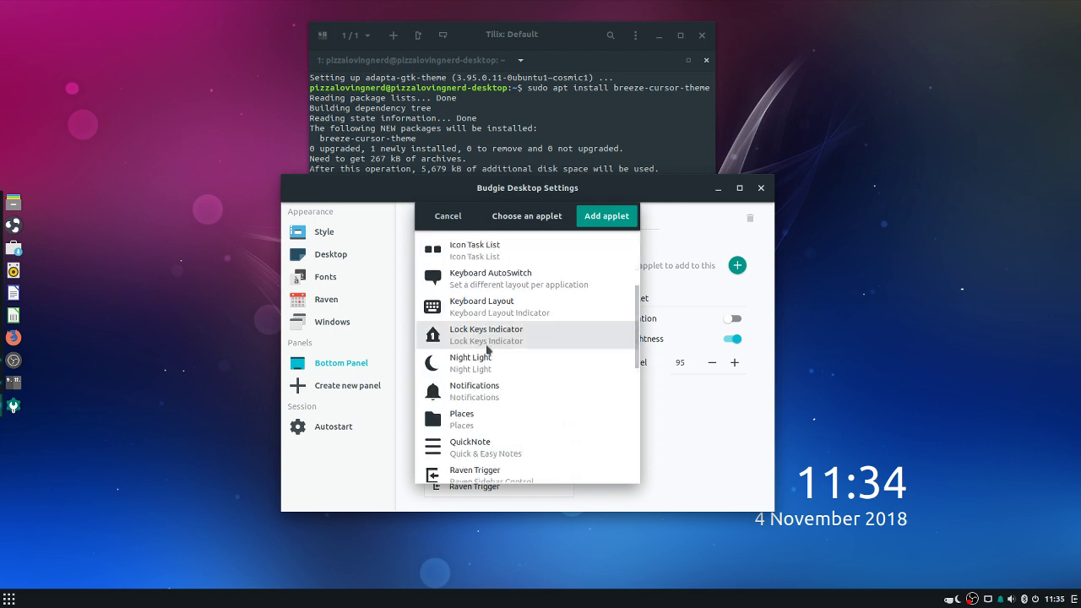
pyautogui.scroll(-5, 487, 350)
pyautogui.scroll(-2, 473, 355)
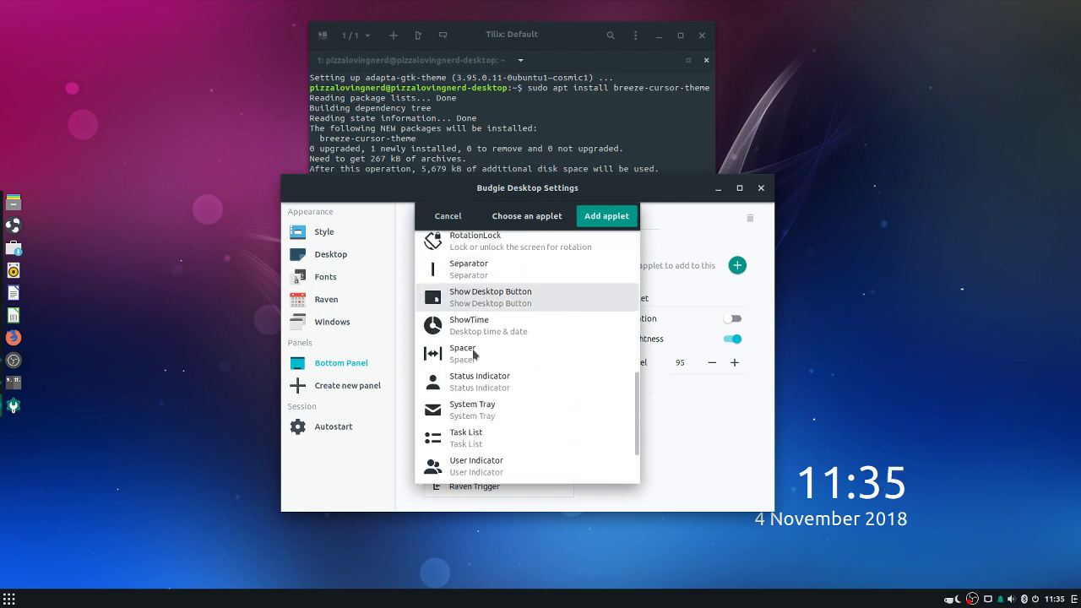
pyautogui.click(473, 354)
pyautogui.click(606, 215)
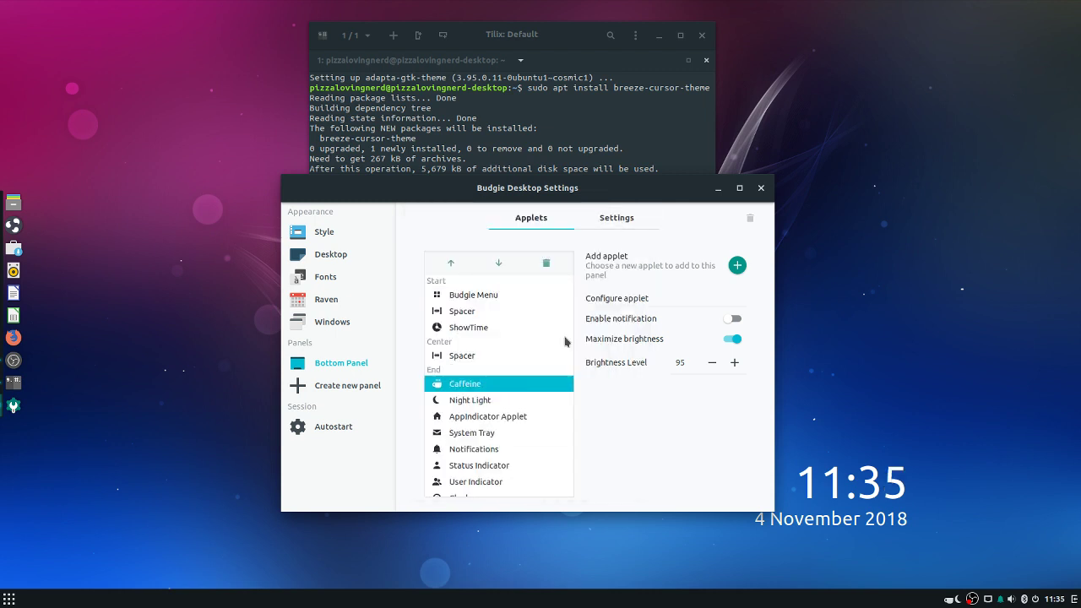
# Move the new Spacer into the End group just below Caffeine
pyautogui.click(499, 263)
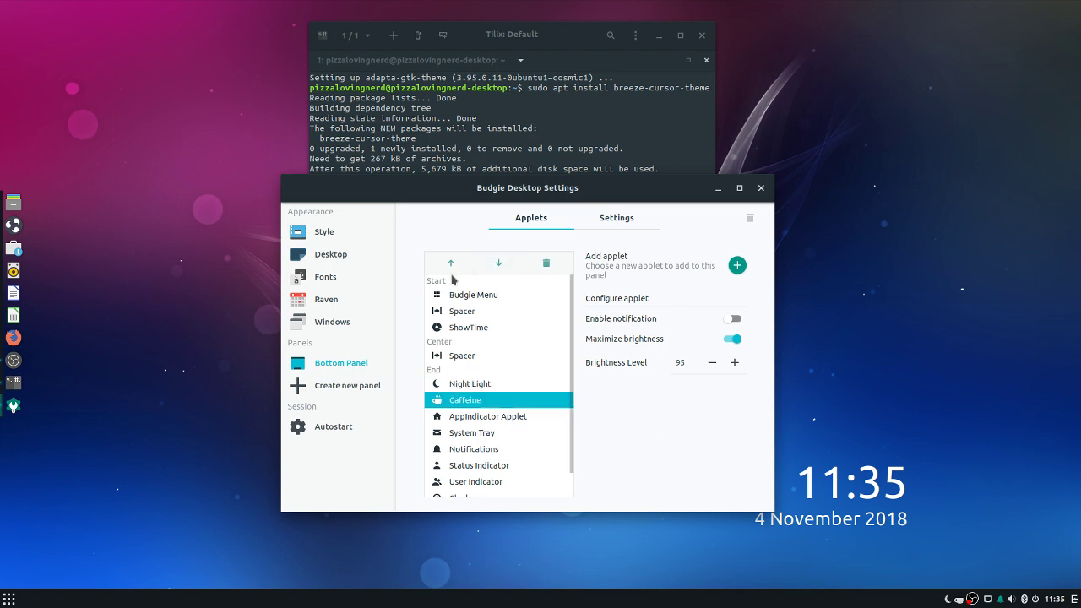
pyautogui.click(451, 263)
pyautogui.click(468, 355)
pyautogui.click(499, 263)
pyautogui.click(499, 264)
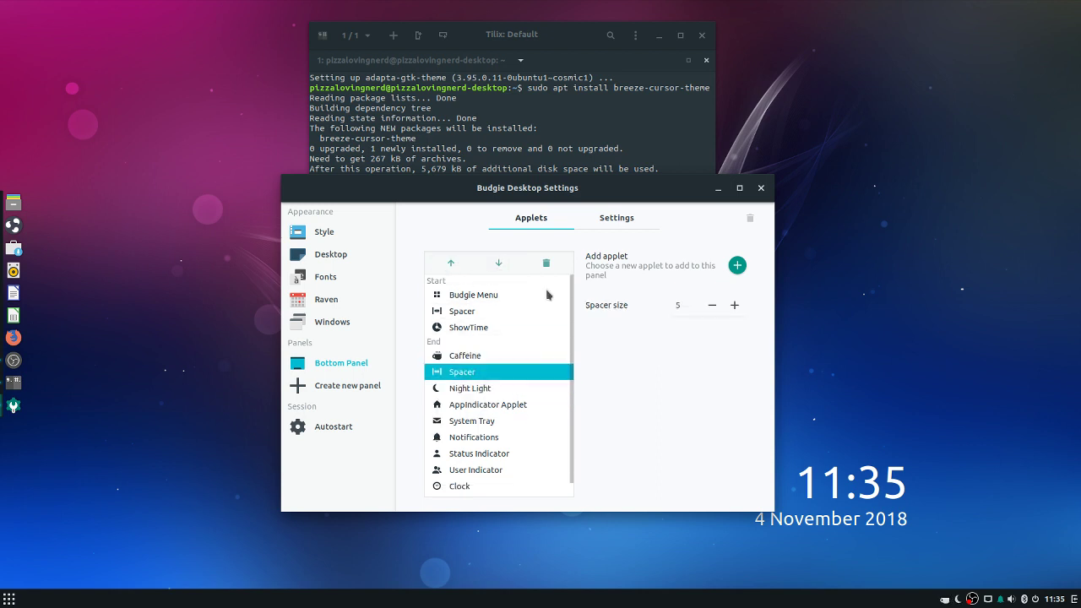
pyautogui.click(957, 493)
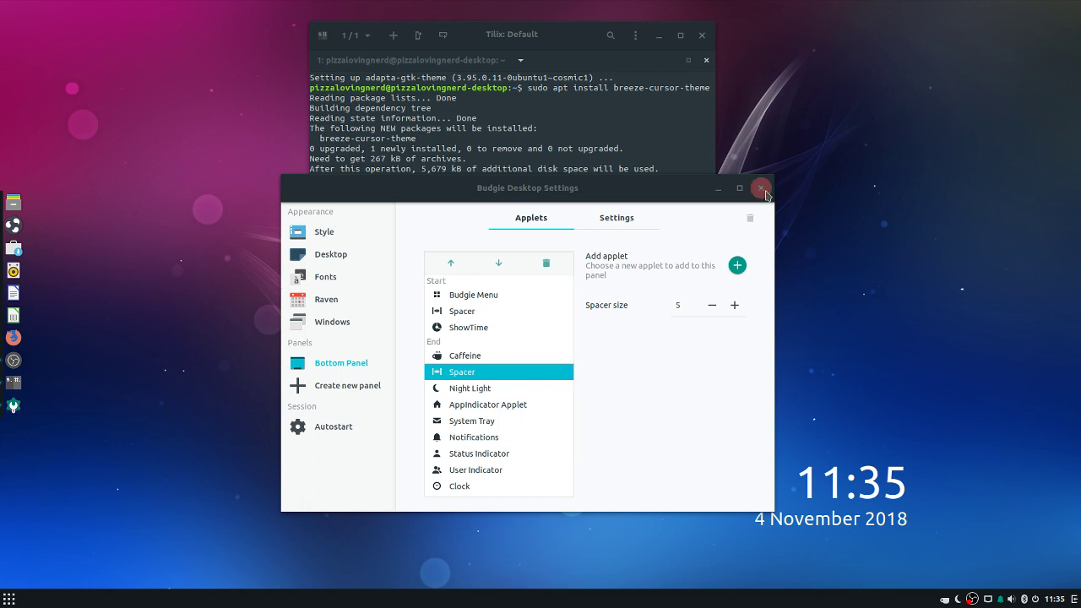
# Remove the ShowTime applet from the bottom panel
pyautogui.click(502, 295)
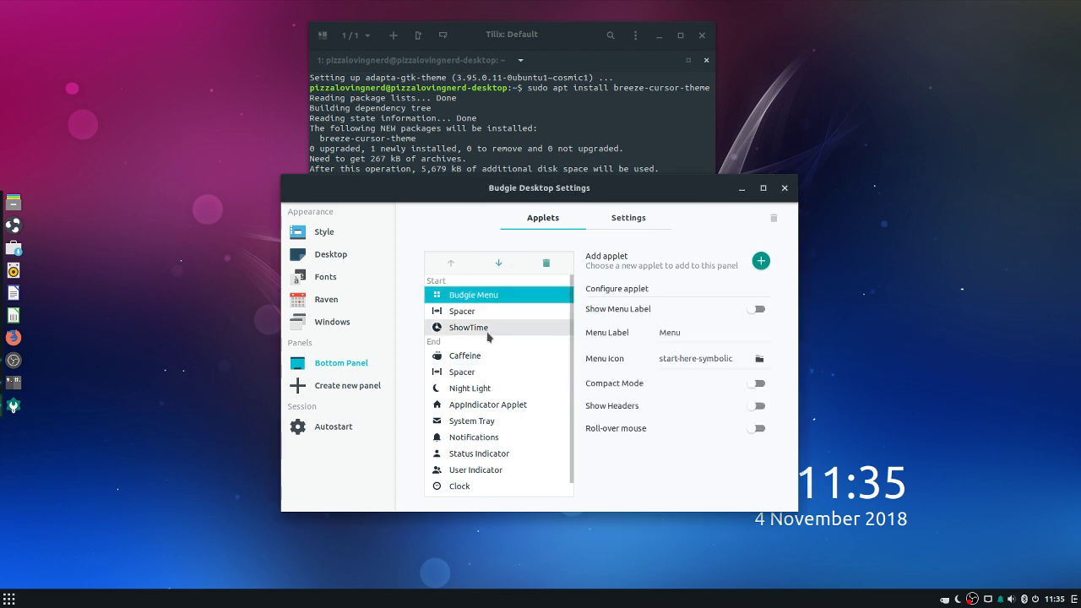
pyautogui.click(507, 327)
pyautogui.click(547, 263)
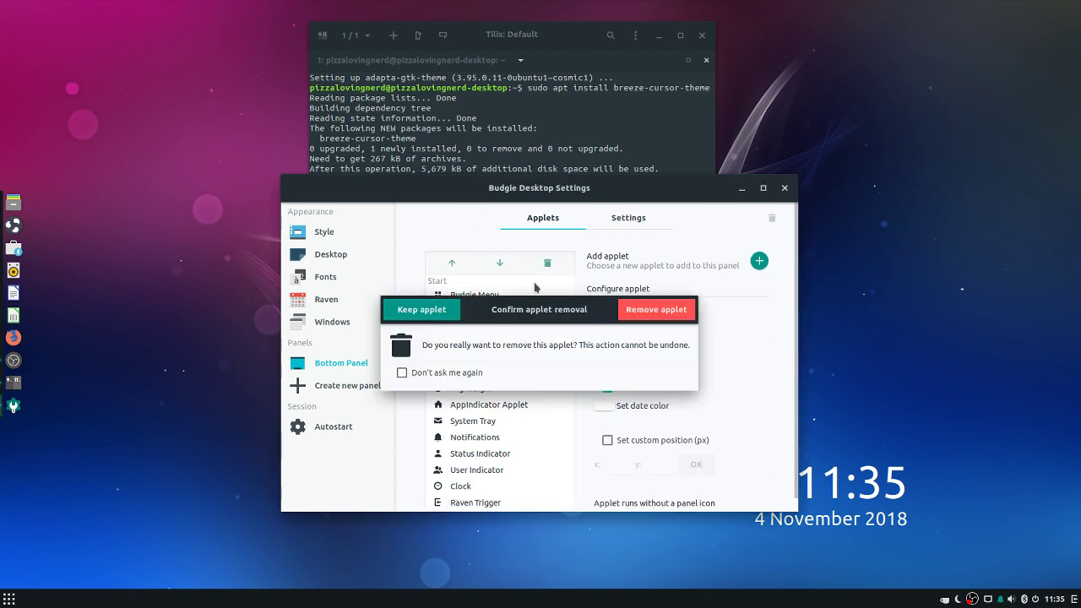
pyautogui.click(684, 312)
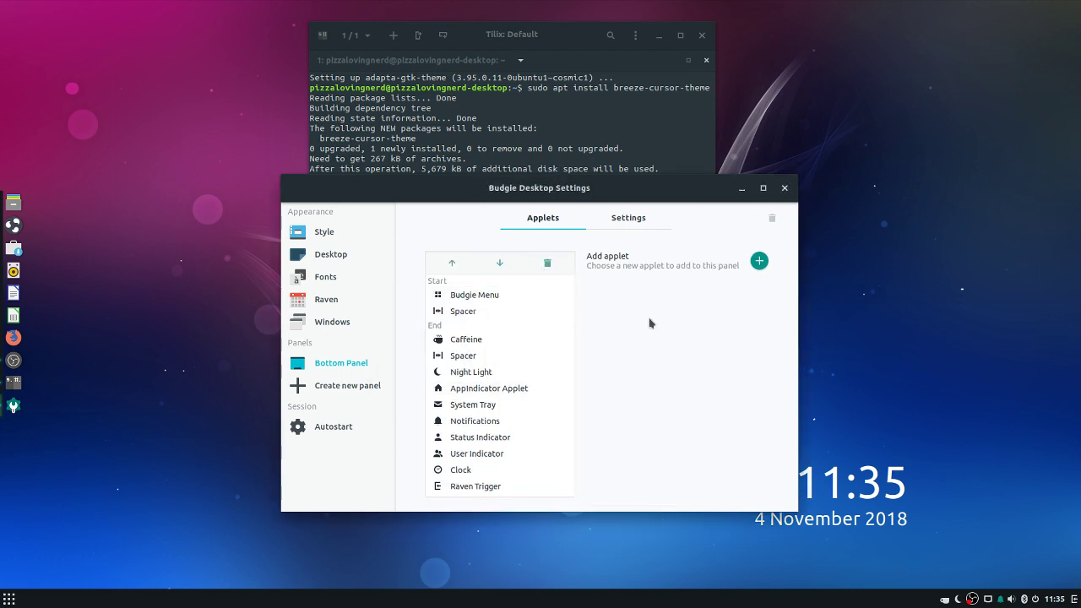
# Add an Icon Task List applet and move it into the Start group after Budgie Menu
pyautogui.click(759, 262)
pyautogui.scroll(-2, 574, 325)
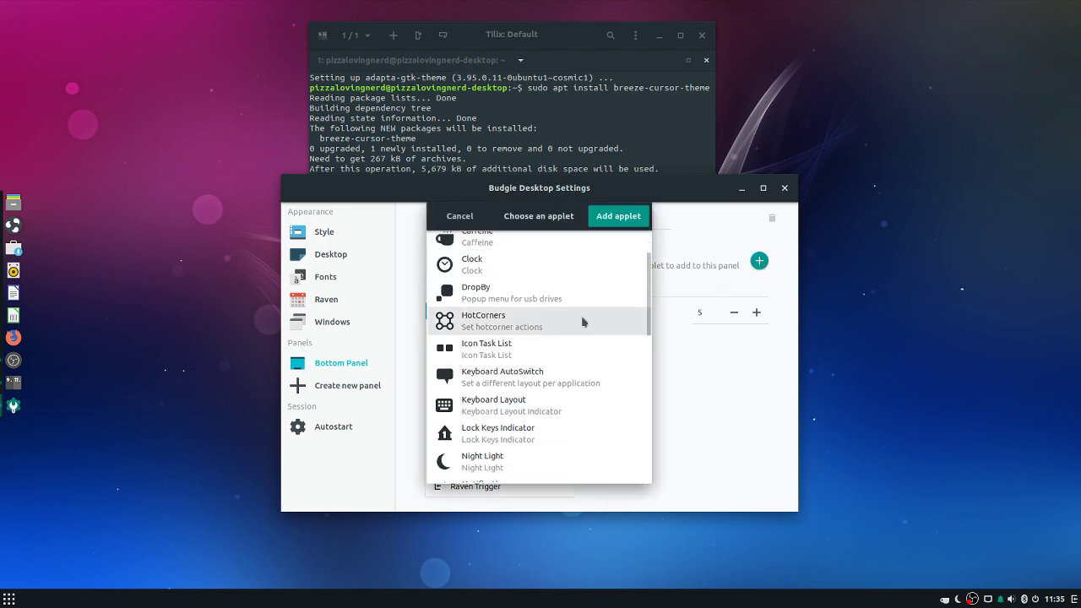
pyautogui.click(506, 347)
pyautogui.click(601, 221)
pyautogui.click(509, 339)
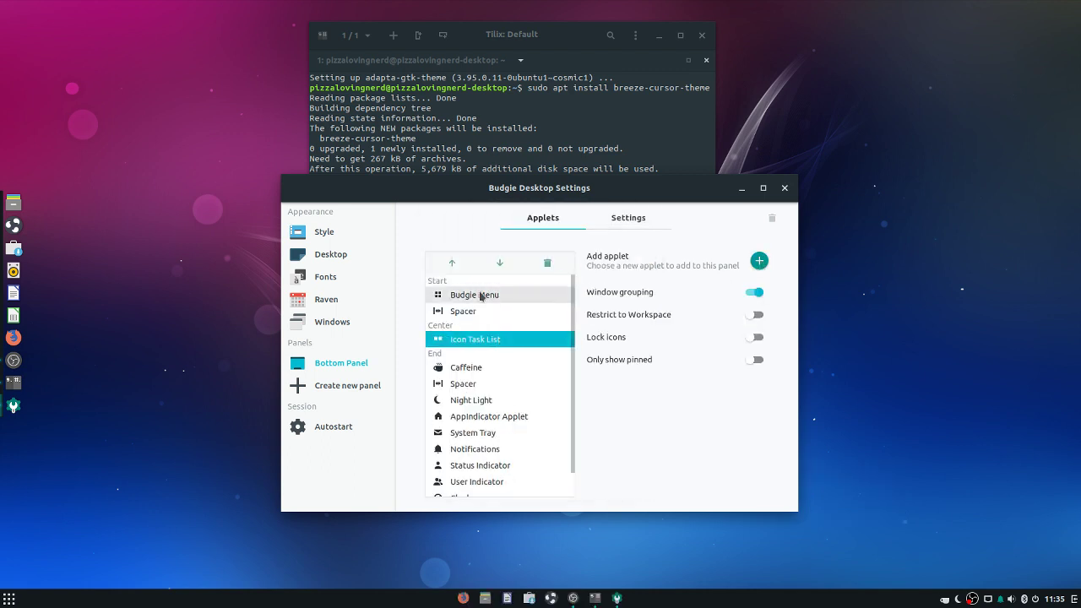
pyautogui.click(452, 263)
# Delete the Spacer from the Start group
pyautogui.rightClick(36, 597)
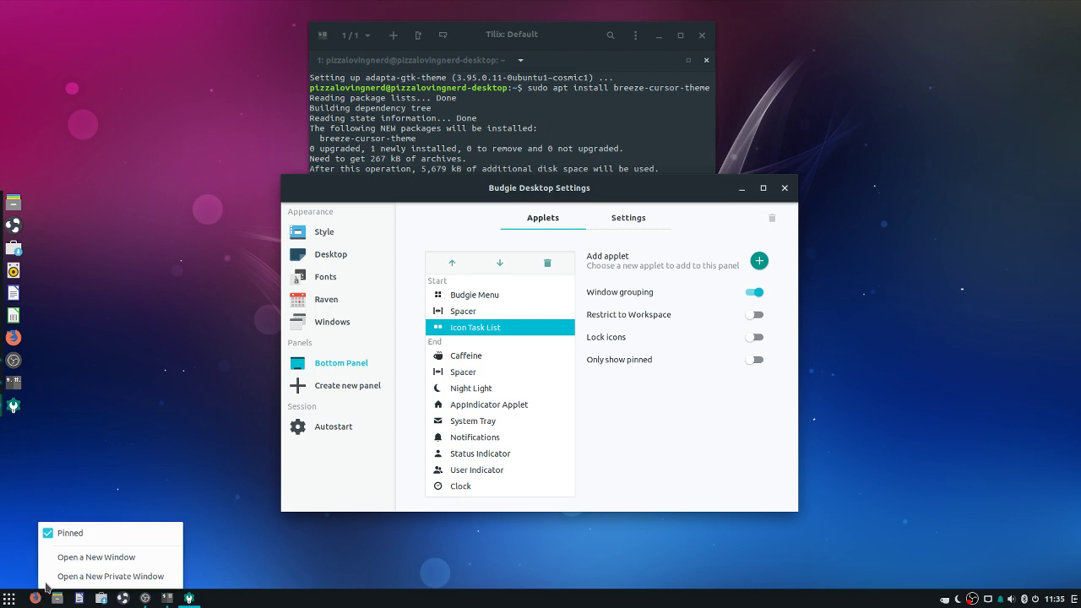
pyautogui.click(31, 522)
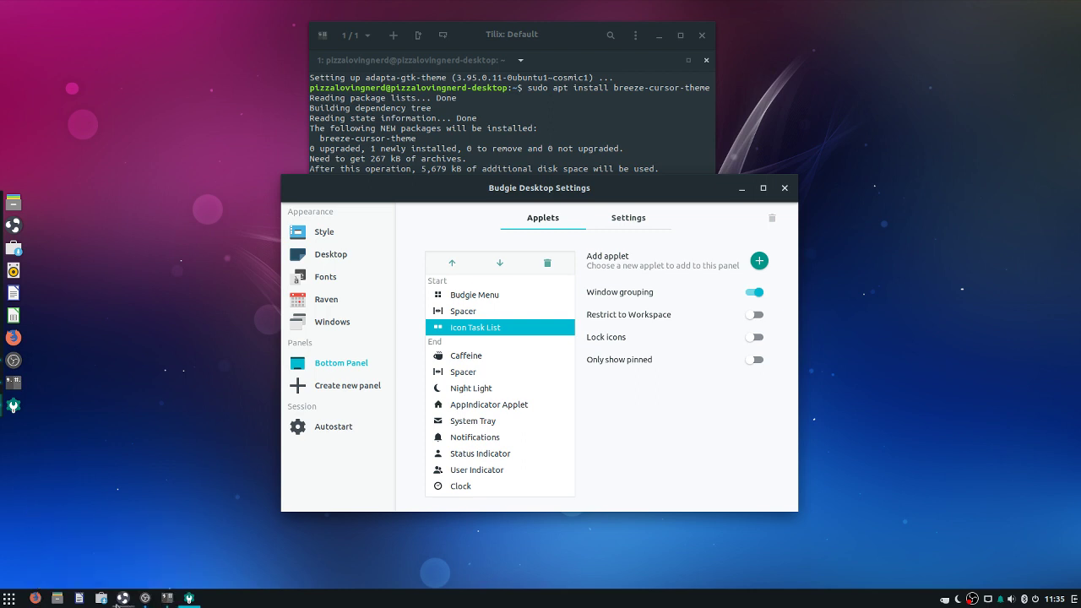
pyautogui.click(464, 311)
pyautogui.click(547, 263)
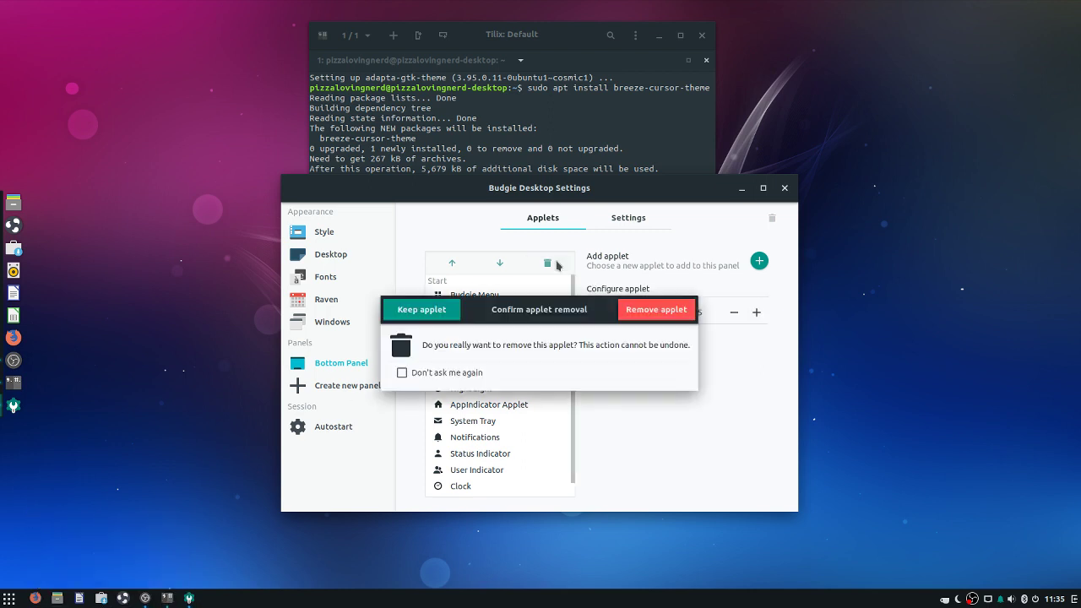
pyautogui.click(722, 309)
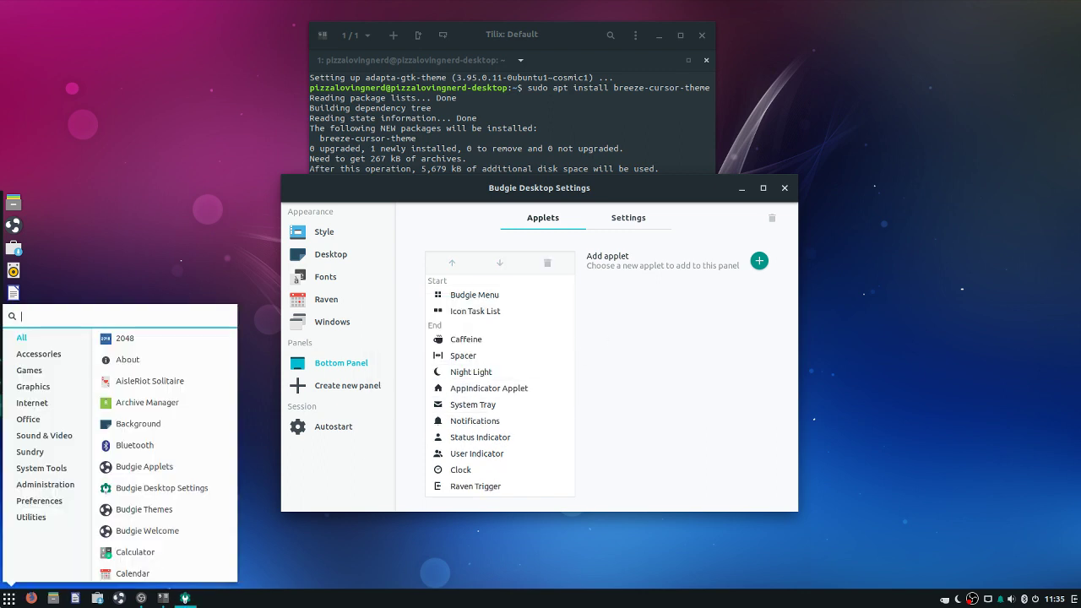
pyautogui.click(247, 553)
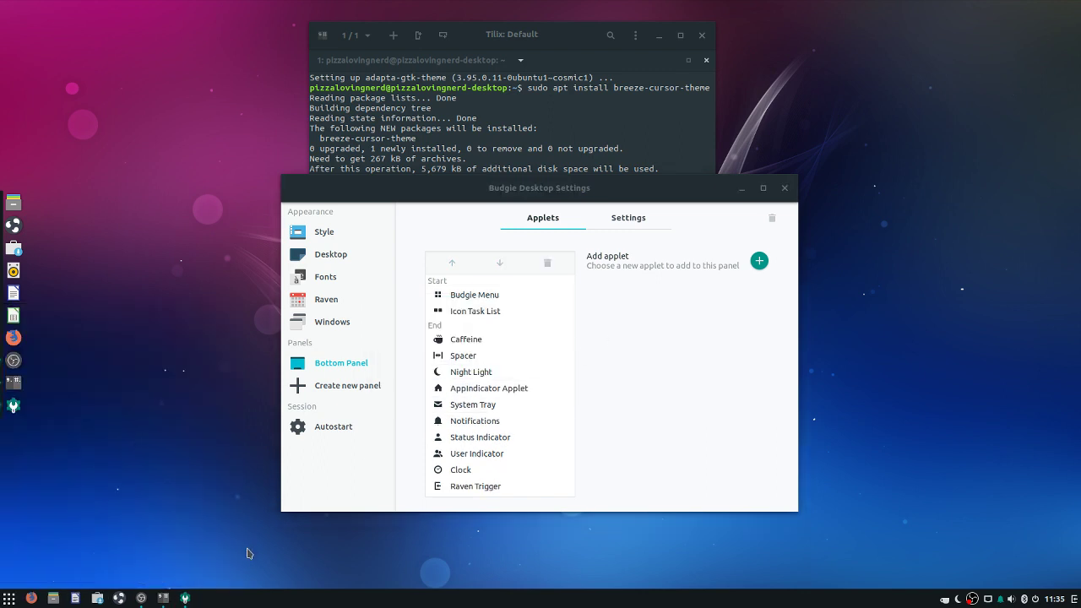
# Try the Icon Task List's grouping, pinned-only and icon-lock toggles, leaving them unchanged
pyautogui.click(501, 312)
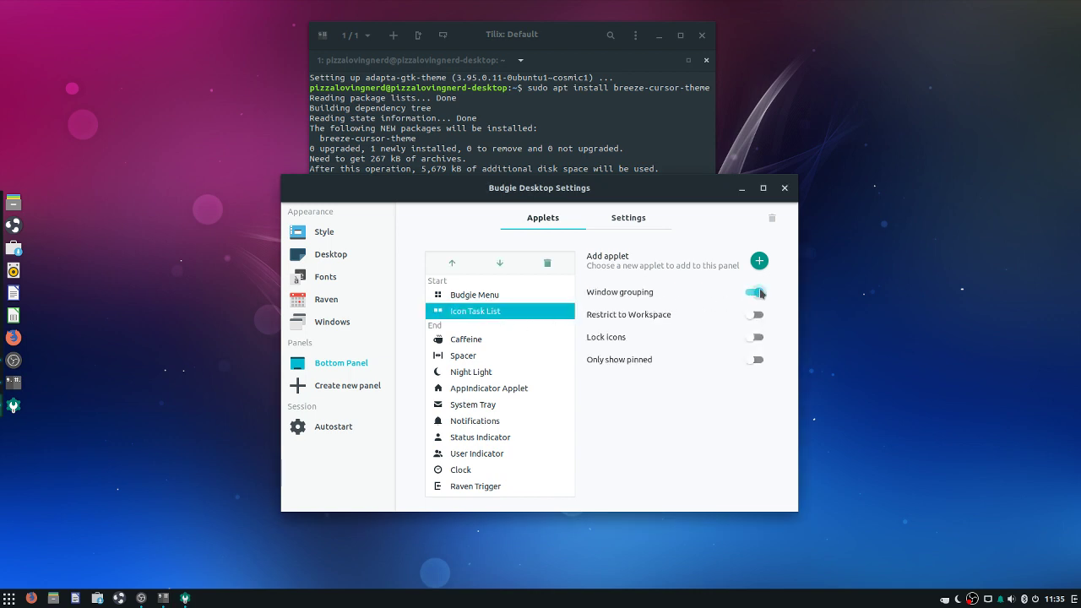
pyautogui.click(758, 292)
pyautogui.click(758, 292)
pyautogui.click(756, 360)
pyautogui.click(756, 359)
pyautogui.click(757, 337)
pyautogui.click(756, 336)
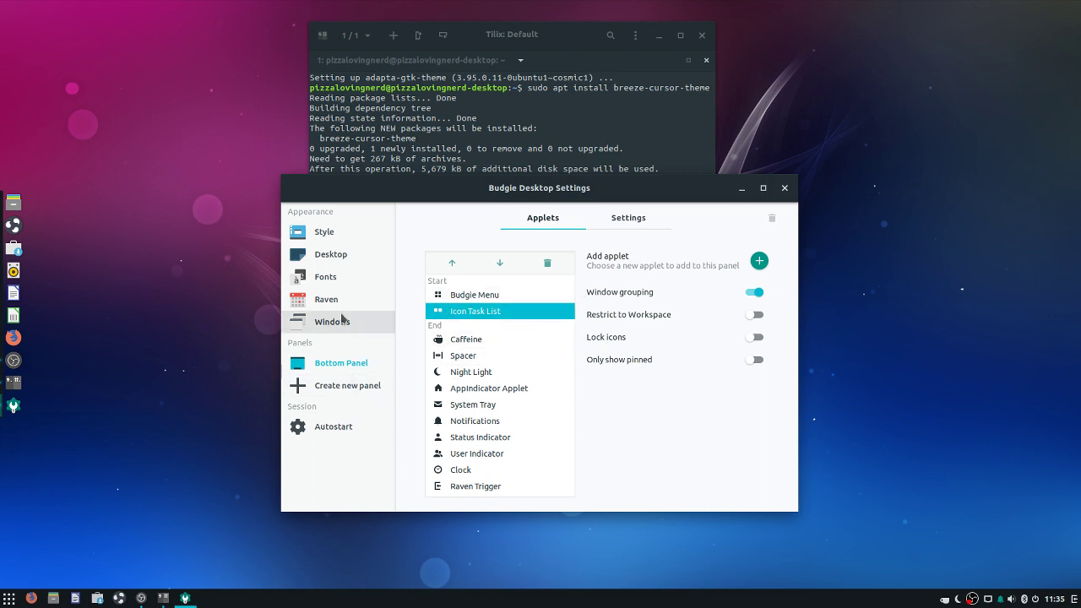
# Raise the bottom panel's size from 39 to 40
pyautogui.click(627, 220)
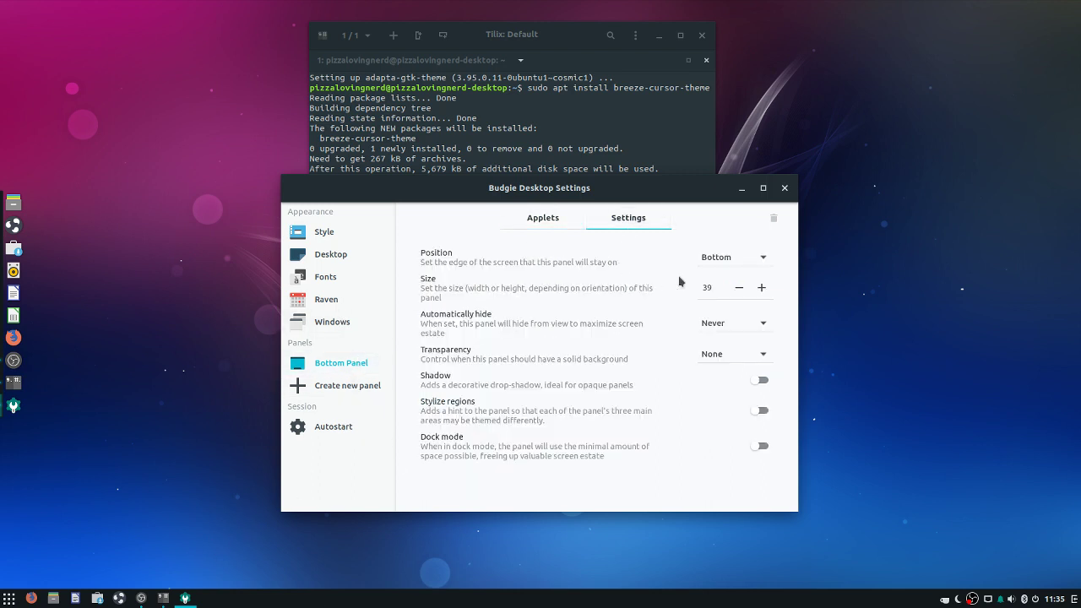
pyautogui.click(762, 289)
pyautogui.click(739, 287)
pyautogui.click(761, 288)
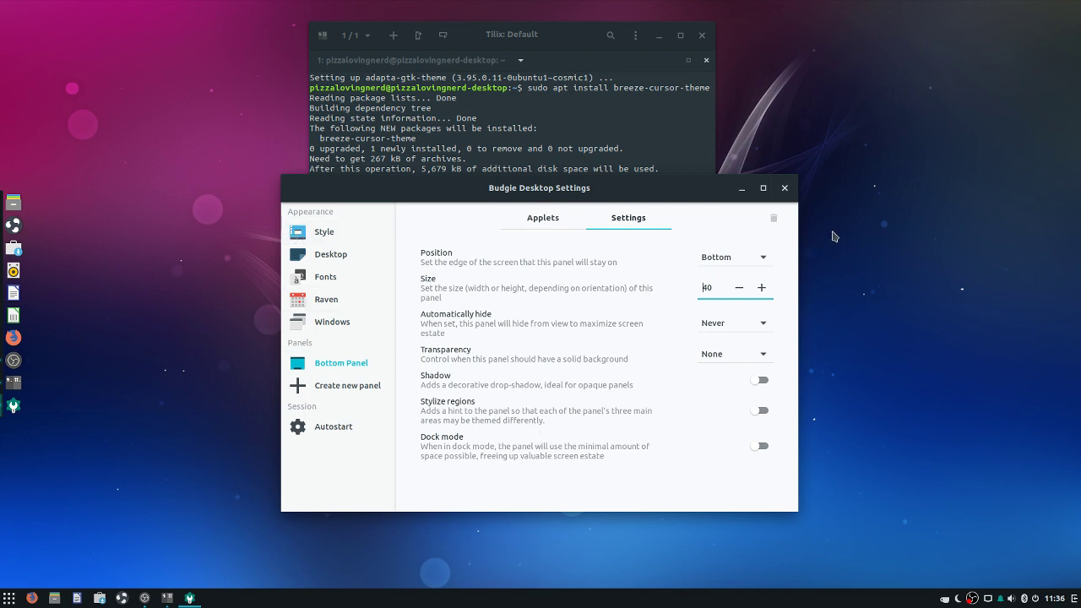
# Close Budgie Desktop Settings
pyautogui.click(785, 188)
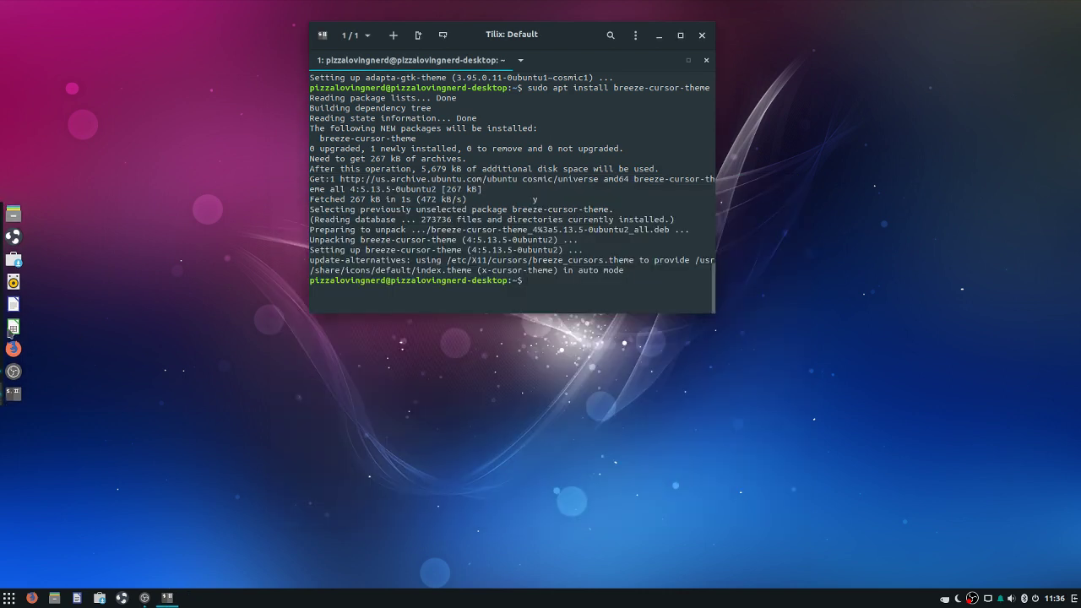
pyautogui.click(8, 597)
pyautogui.press('super')
pyautogui.press('super')
pyautogui.press('super')
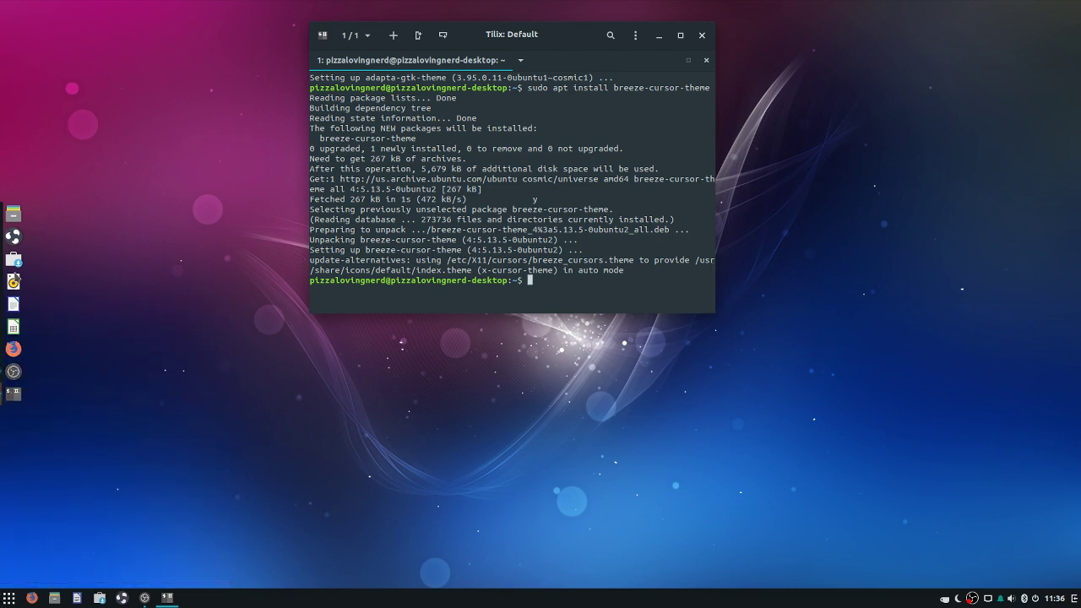
pyautogui.press('super')
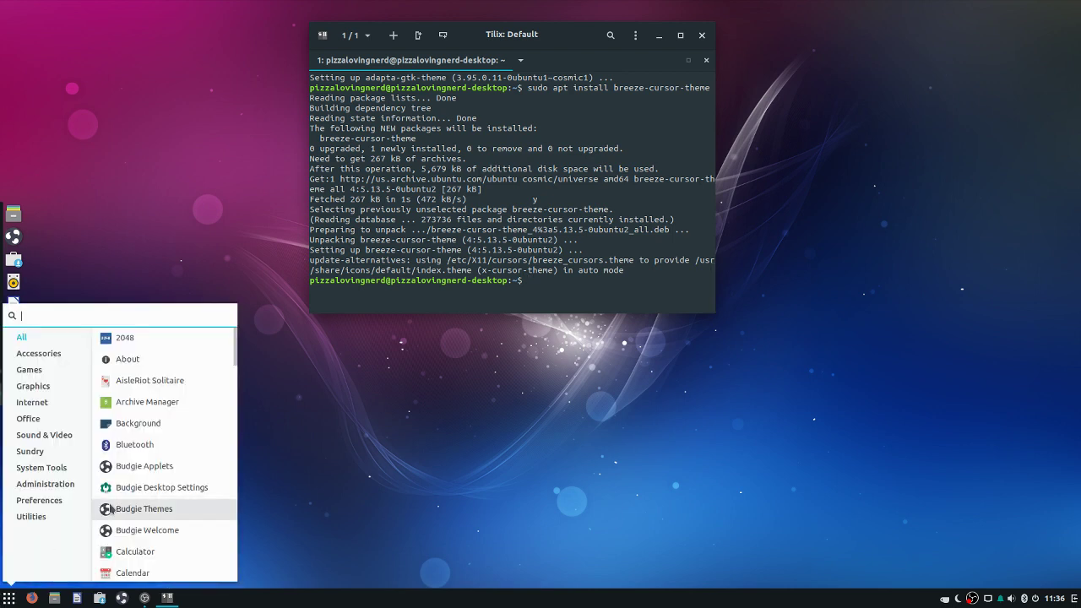
pyautogui.scroll(-5, 109, 507)
pyautogui.press('super')
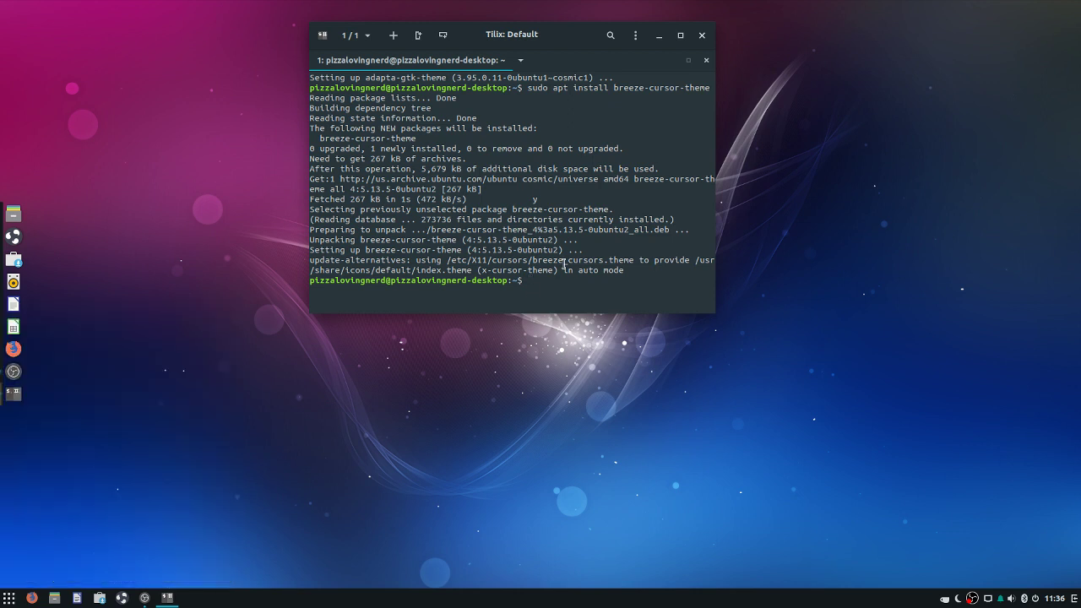
# Run 'sudo apt remove plank' in the terminal and confirm with y
pyautogui.write('sudo apt remove plank')
pyautogui.press('Return')
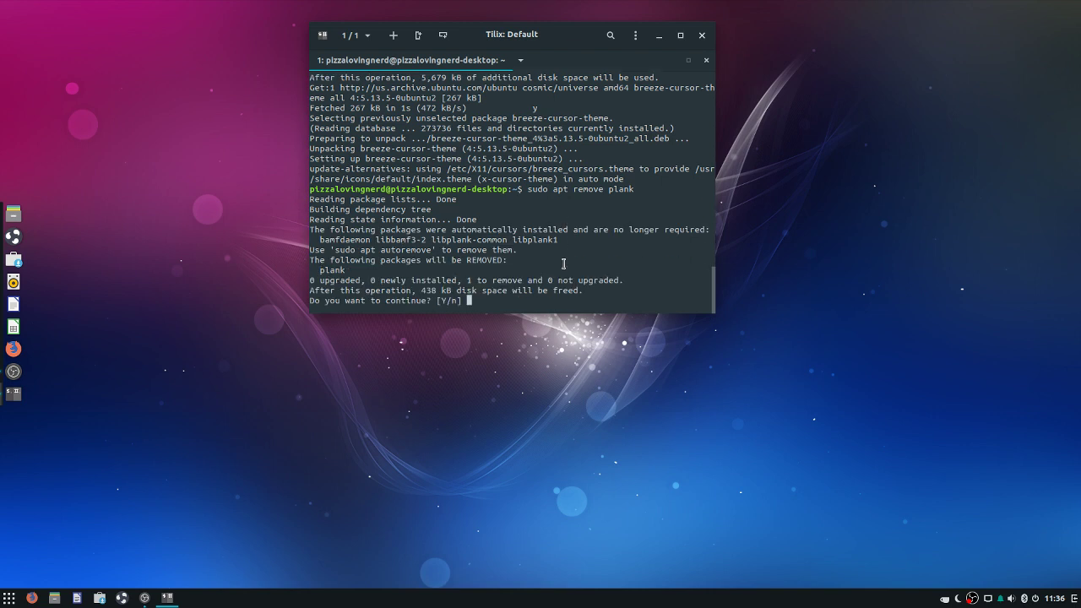
pyautogui.write('y')
pyautogui.press('Return')
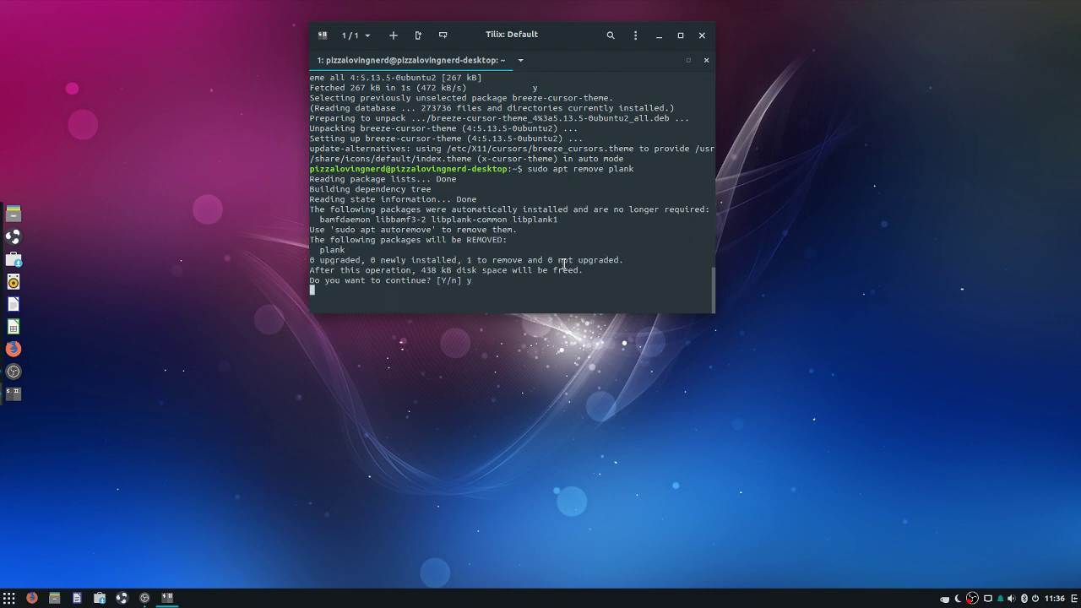
# Launch System Monitor by searching 'system' in the application menu
pyautogui.click(9, 597)
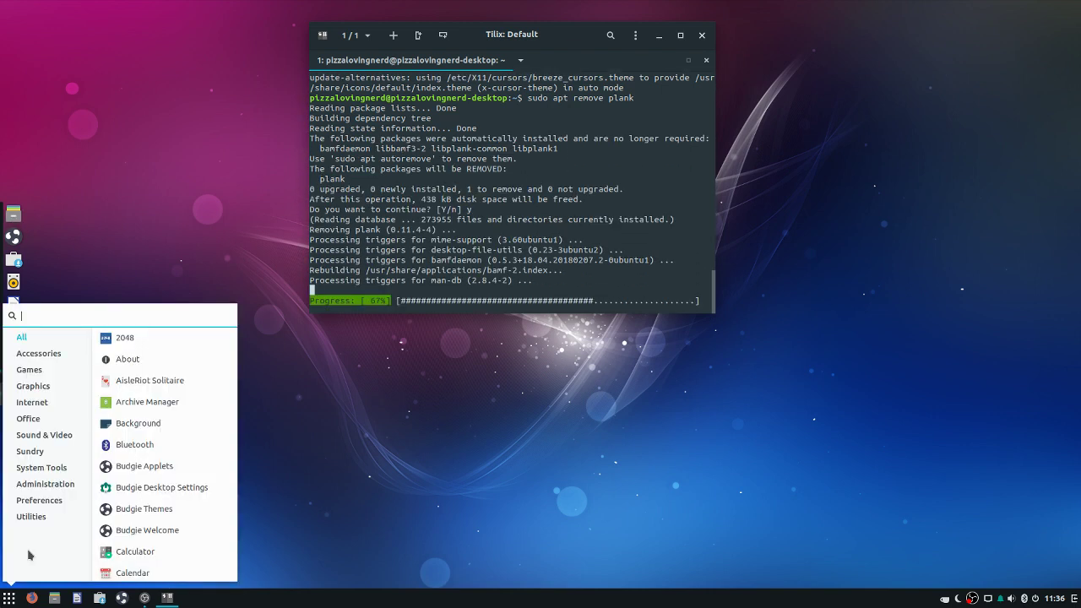
pyautogui.write('system')
pyautogui.press('Return')
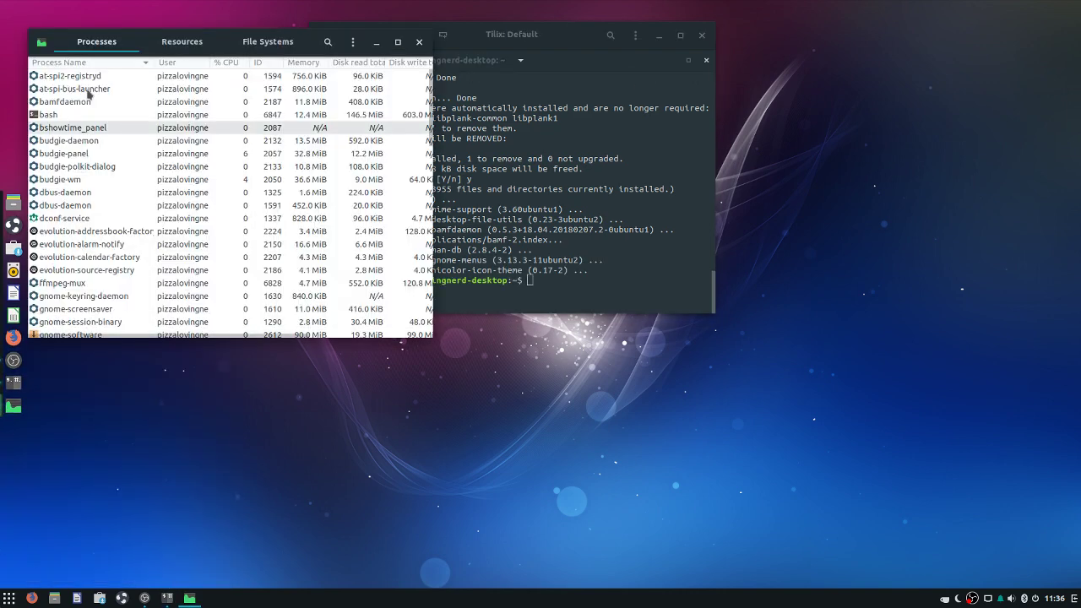
# End the plank process and close System Monitor
pyautogui.scroll(-5, 101, 118)
pyautogui.scroll(-15, 115, 121)
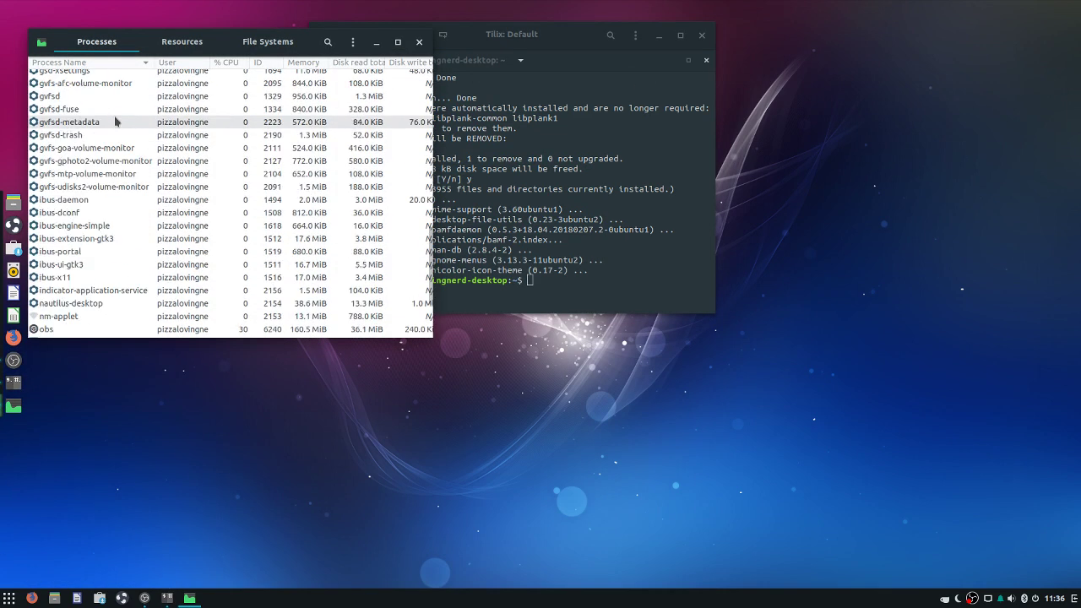
pyautogui.click(51, 228)
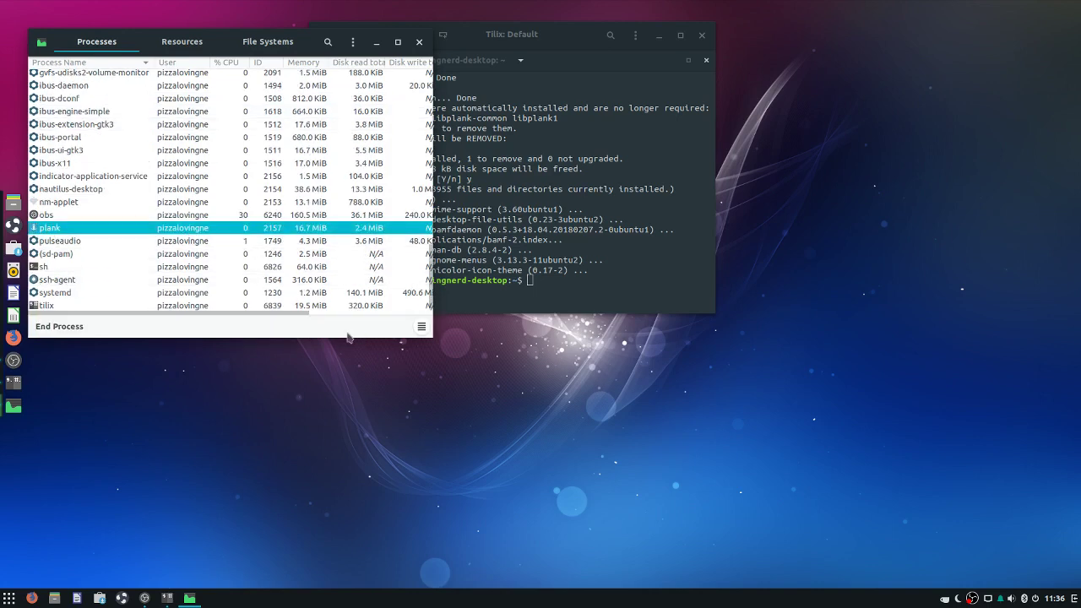
pyautogui.click(84, 332)
pyautogui.click(289, 224)
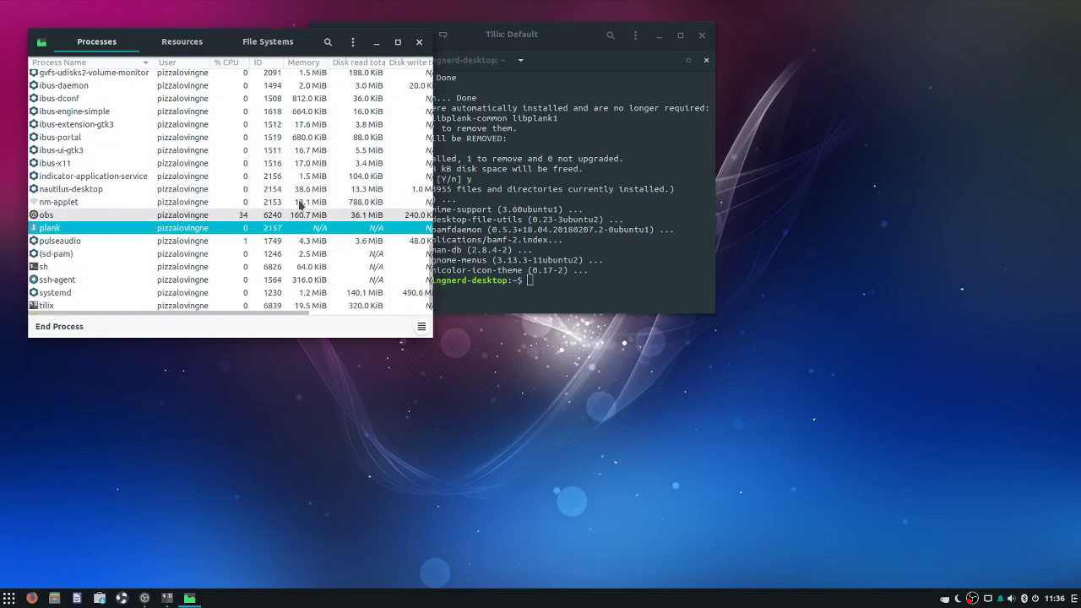
pyautogui.click(419, 41)
pyautogui.click(6, 596)
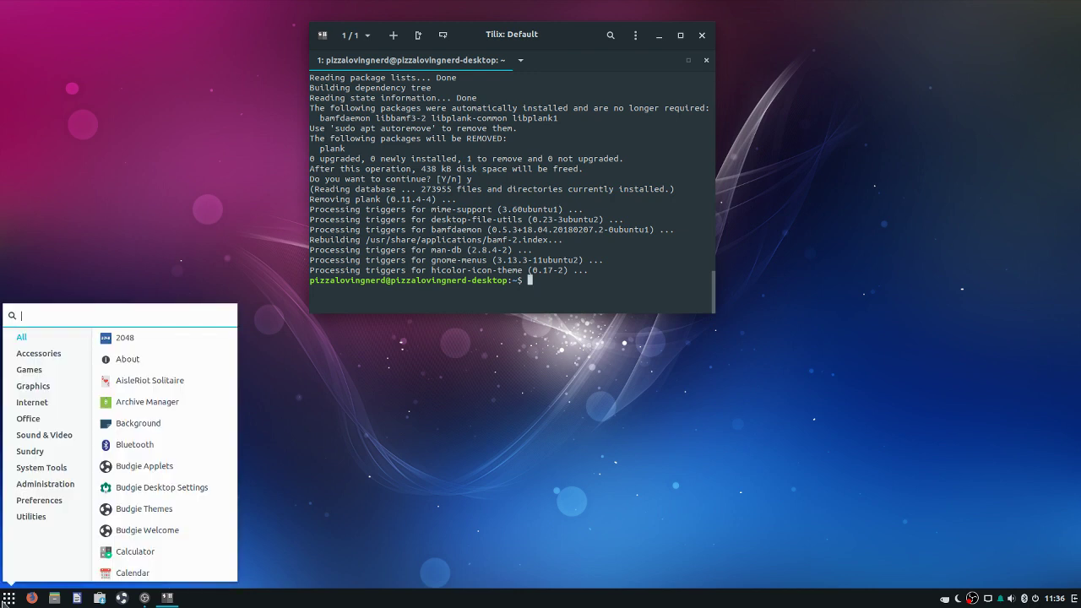
pyautogui.click(2, 600)
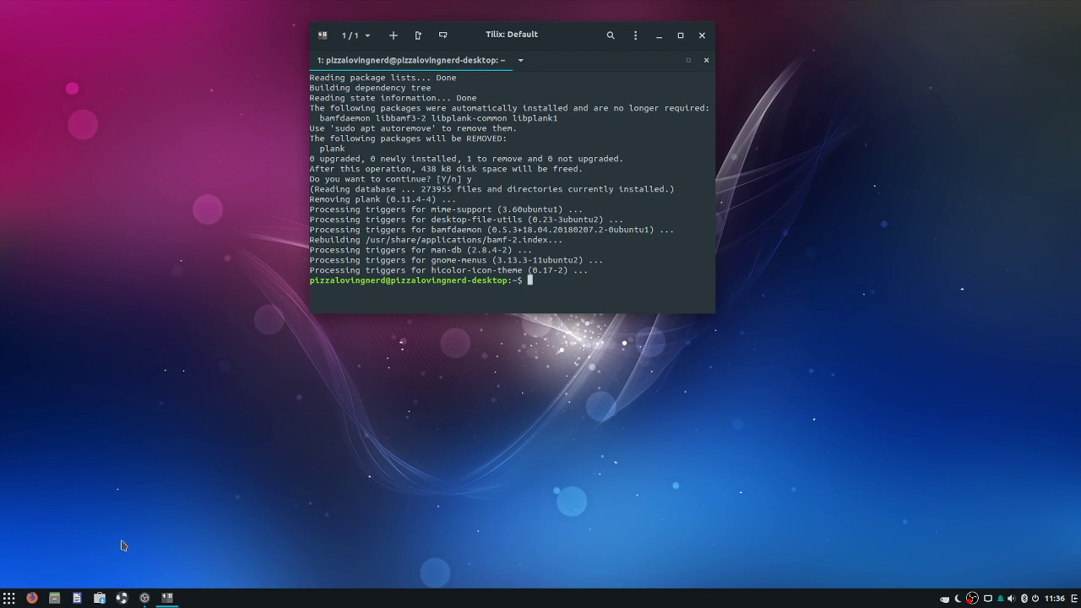
pyautogui.press('super+a')
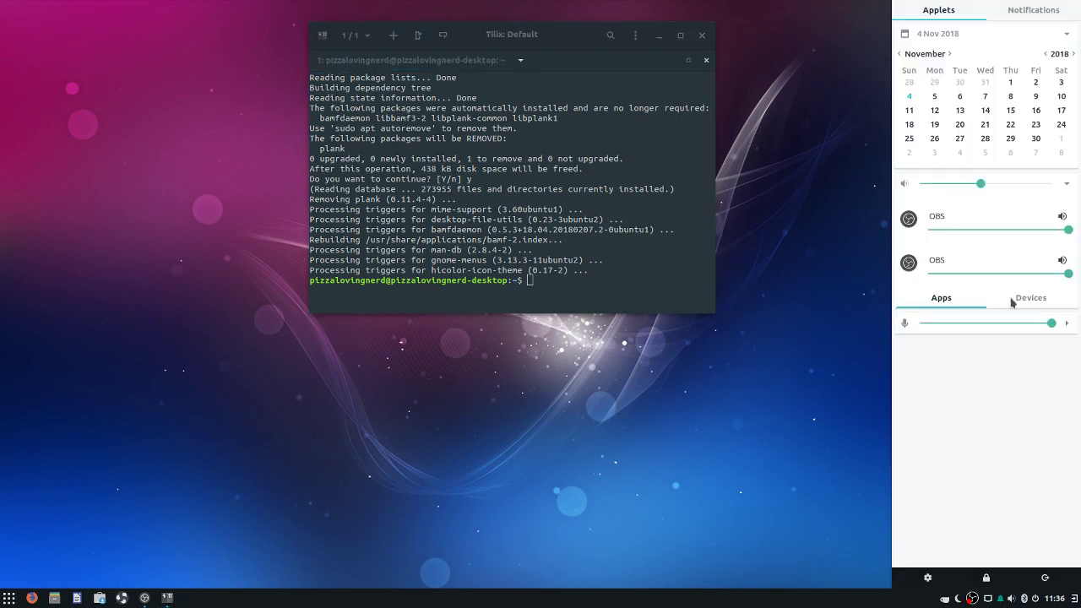
pyautogui.click(825, 289)
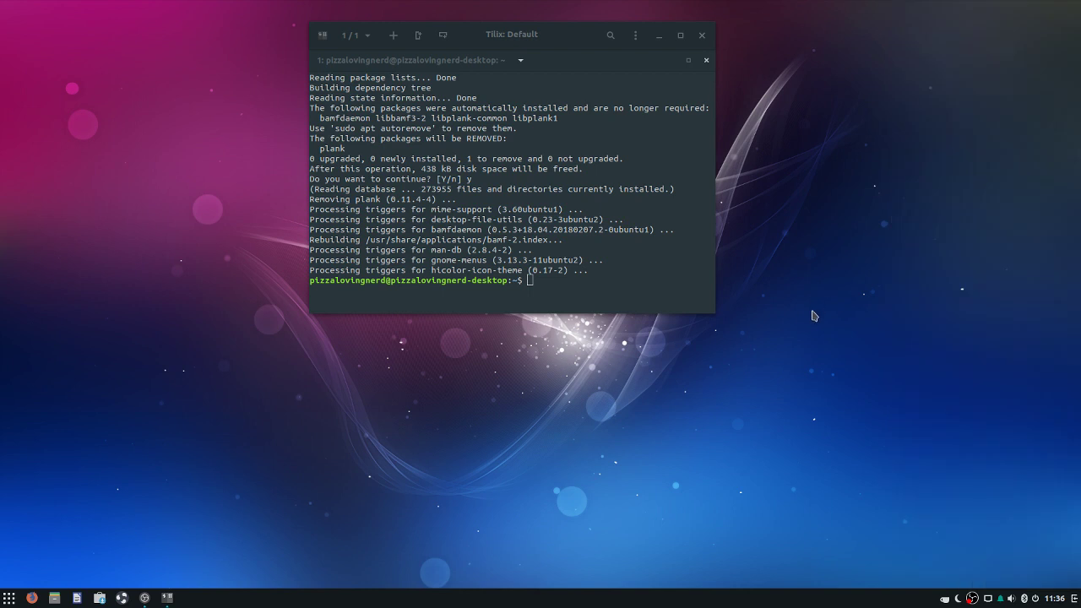
pyautogui.rightClick(404, 435)
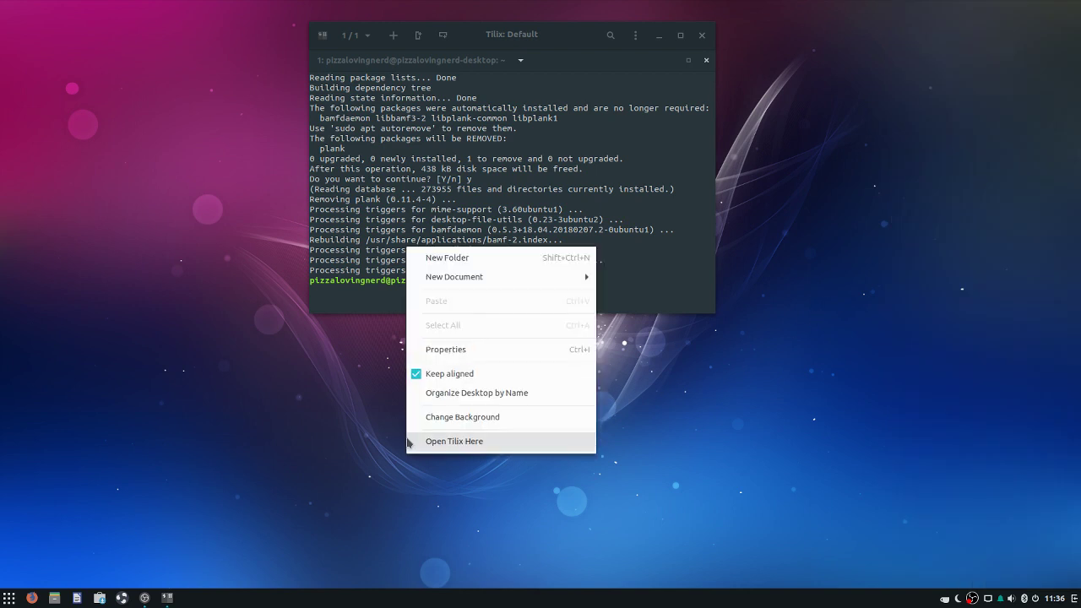
pyautogui.click(456, 427)
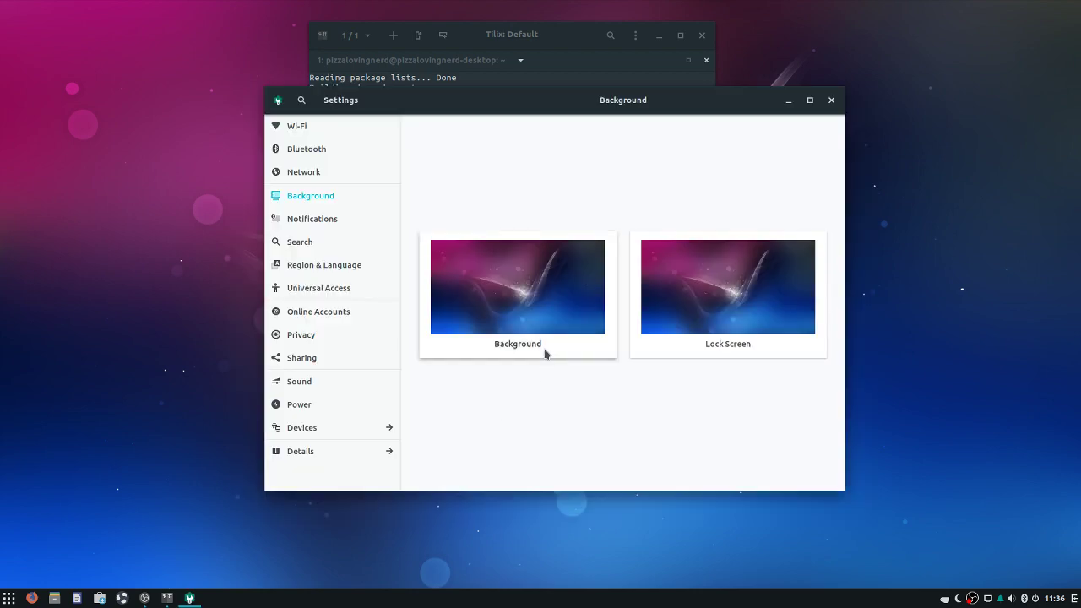
pyautogui.click(546, 346)
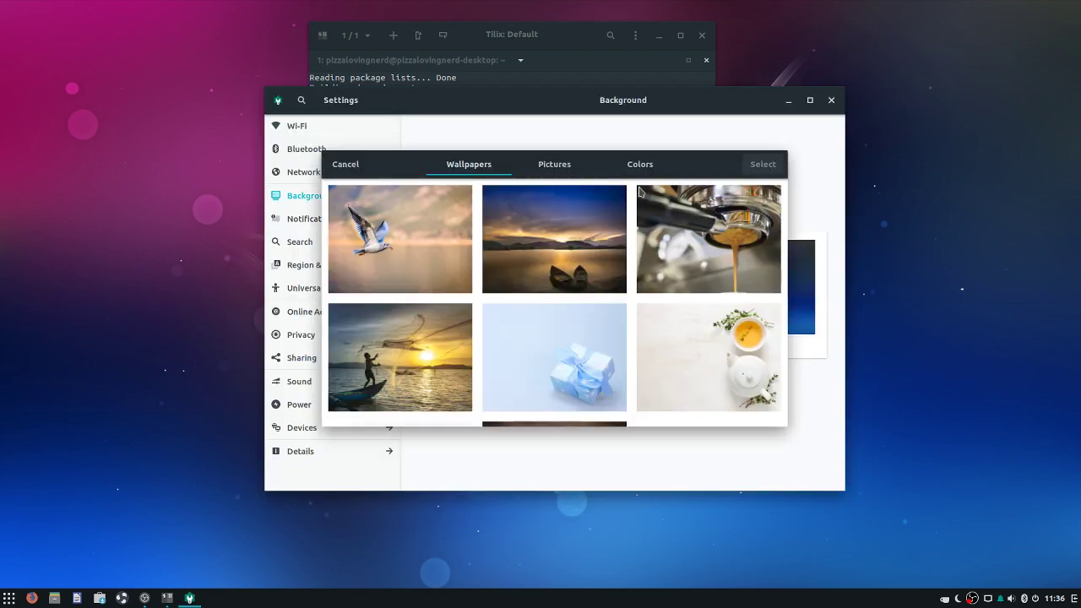
pyautogui.click(345, 163)
pyautogui.click(831, 99)
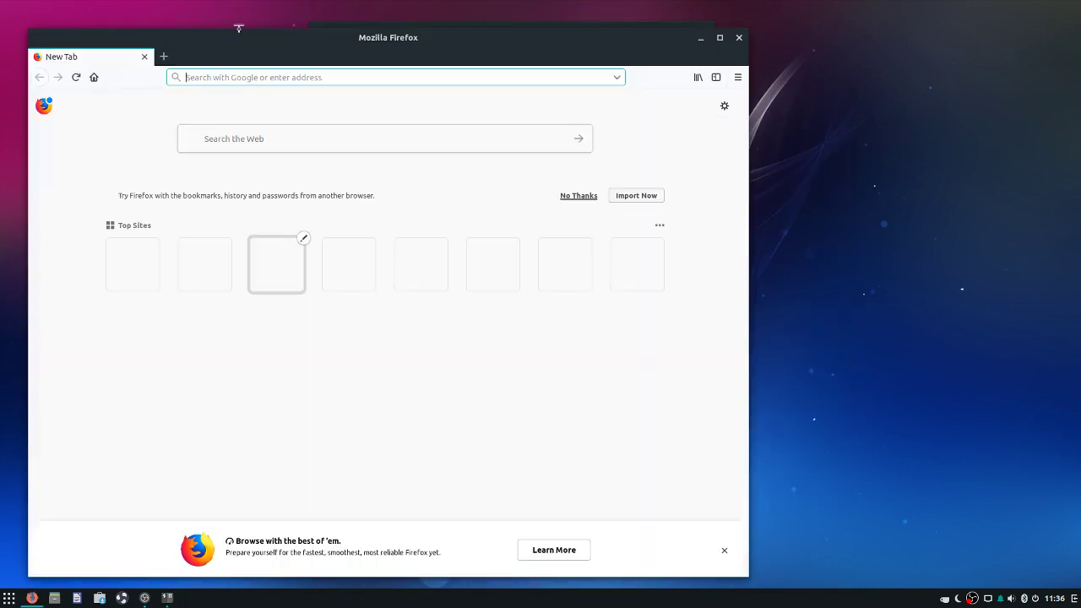
# Search for 'Solus backgrounds' and open the GitHub result in a new tab
pyautogui.write('Solus backgrounds')
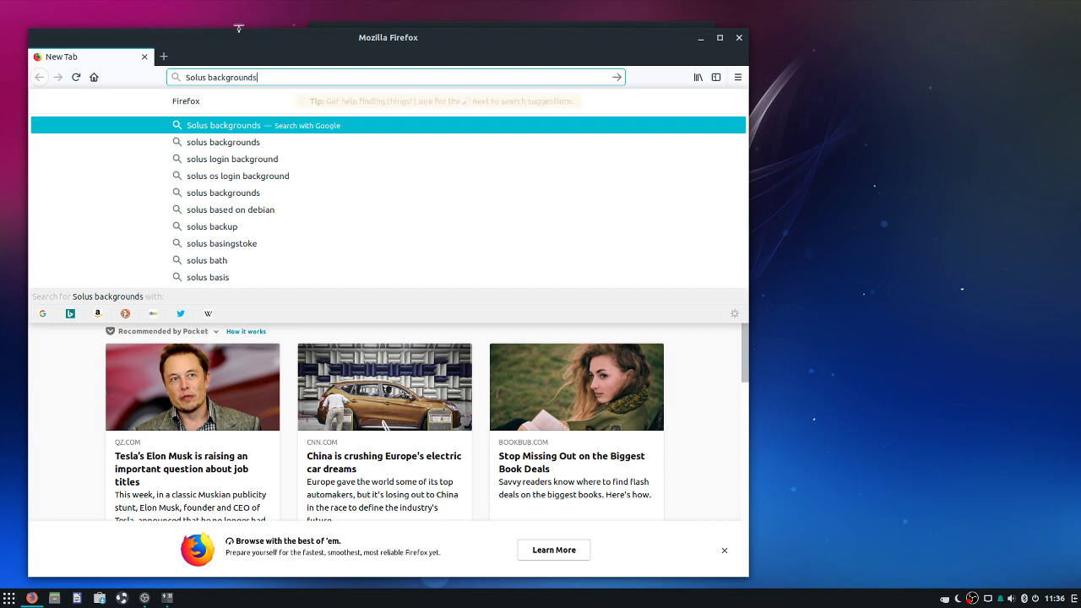
pyautogui.press('Return')
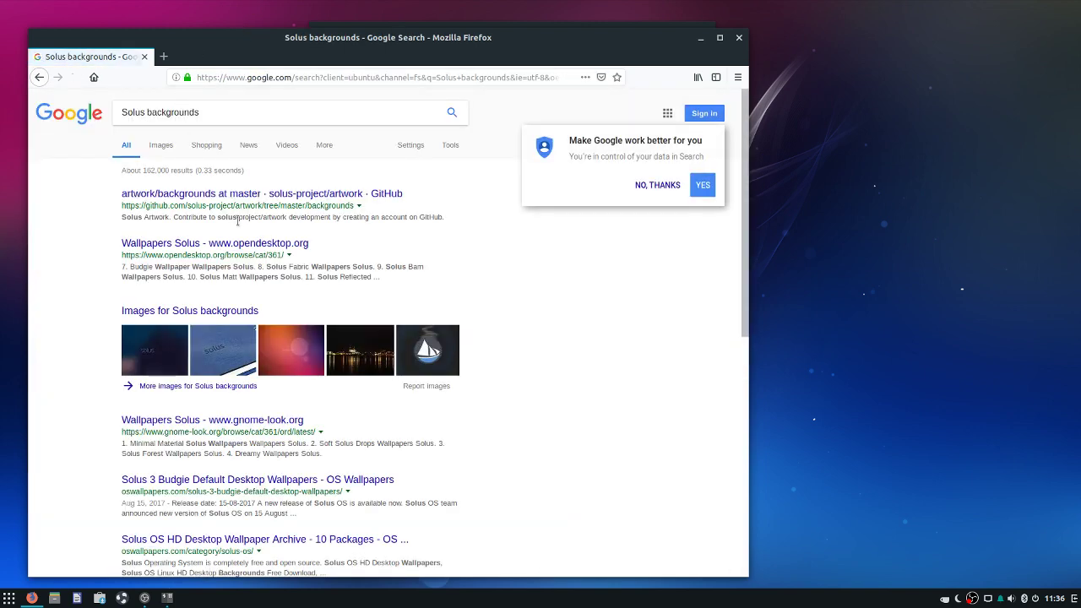
pyautogui.rightClick(256, 192)
pyautogui.click(200, 203)
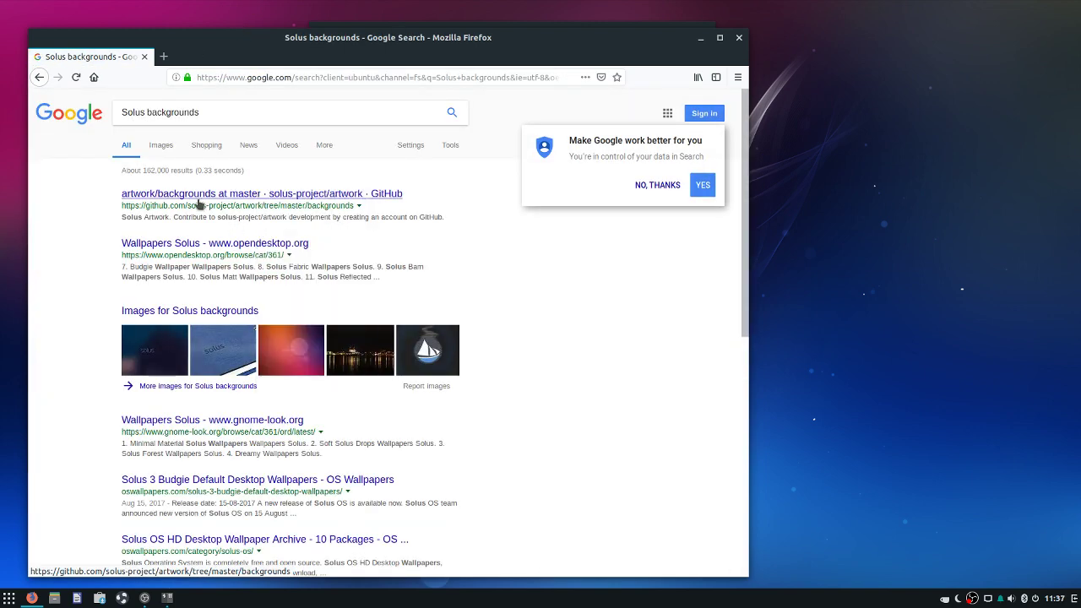
pyautogui.rightClick(206, 197)
pyautogui.click(265, 208)
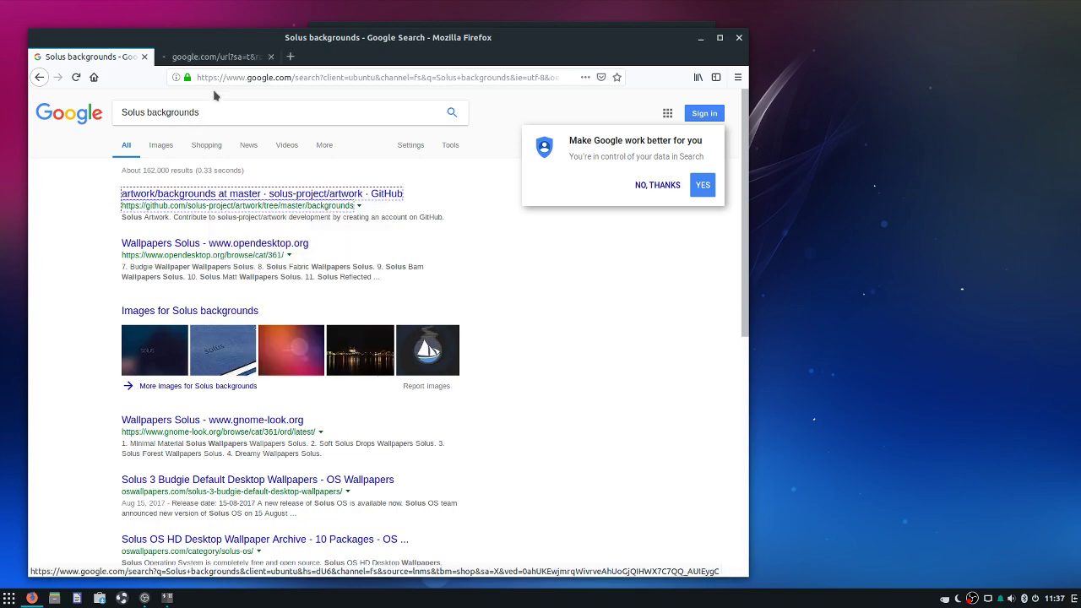
pyautogui.click(221, 59)
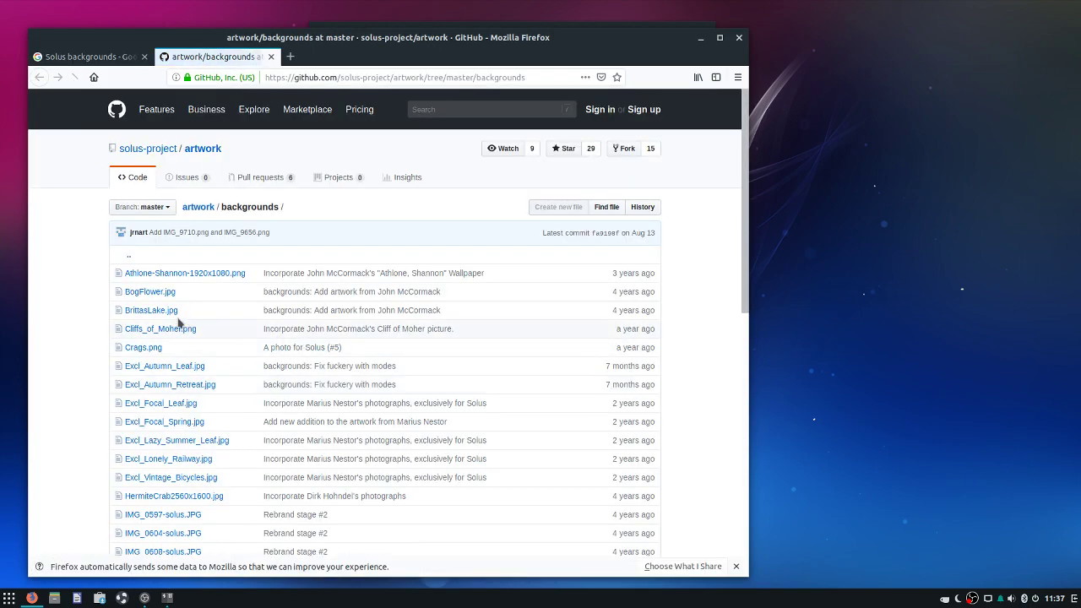
# Open IMG_9710.png and IMG_9656.png from the backgrounds list in new tabs
pyautogui.scroll(-5, 167, 304)
pyautogui.scroll(-5, 164, 300)
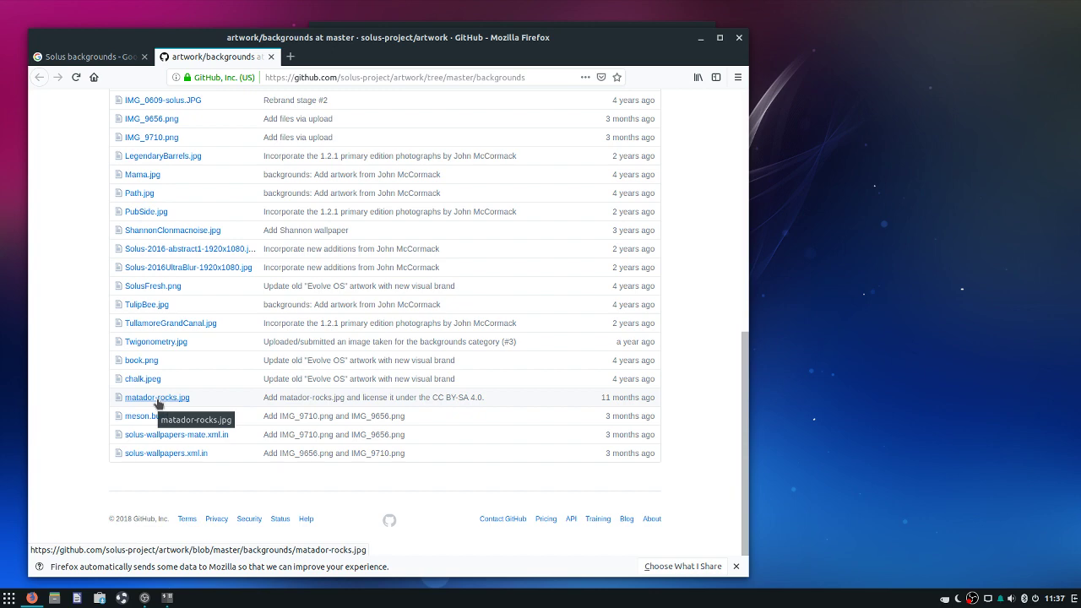
pyautogui.scroll(3, 159, 397)
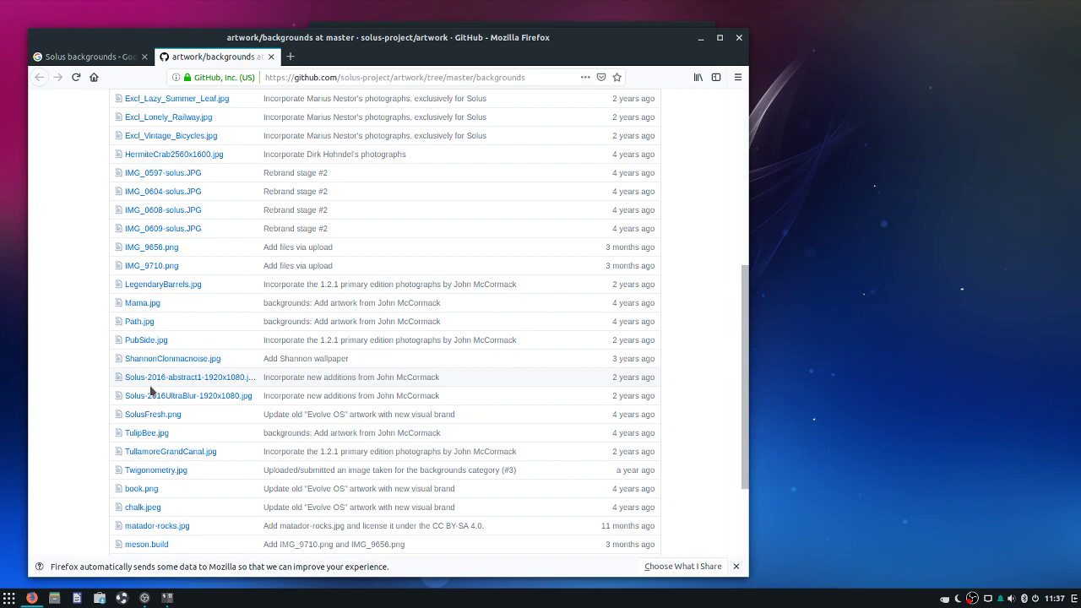
pyautogui.scroll(8, 212, 309)
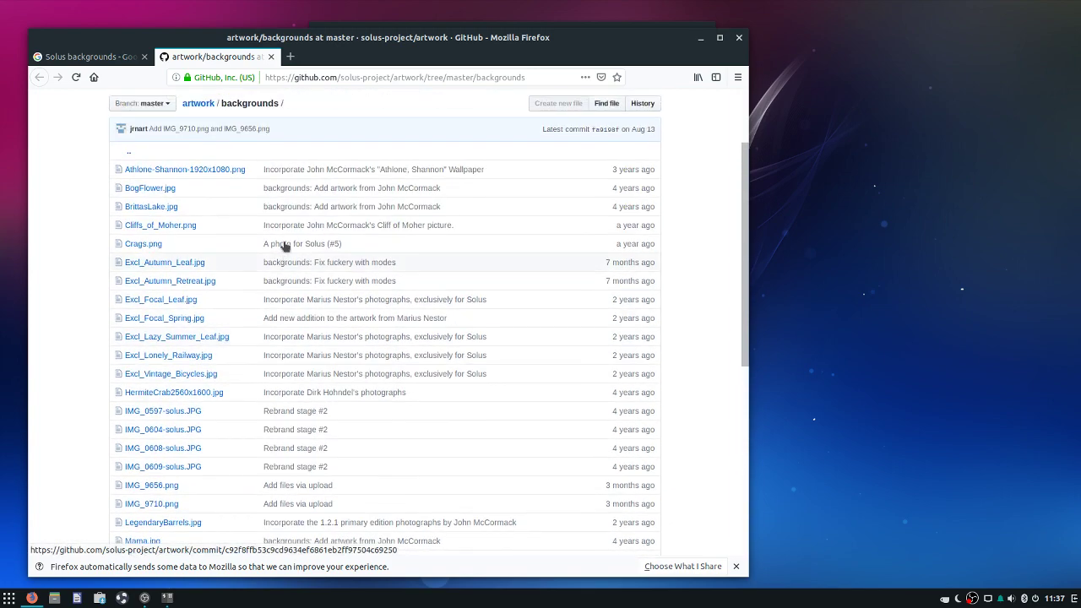
pyautogui.scroll(-10, 632, 251)
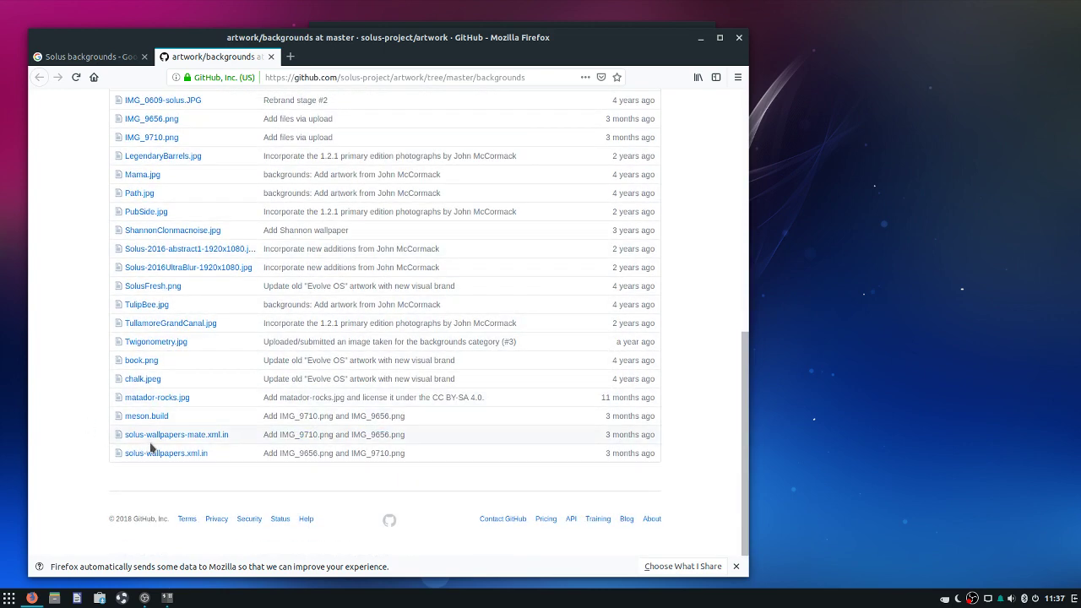
pyautogui.scroll(6, 144, 424)
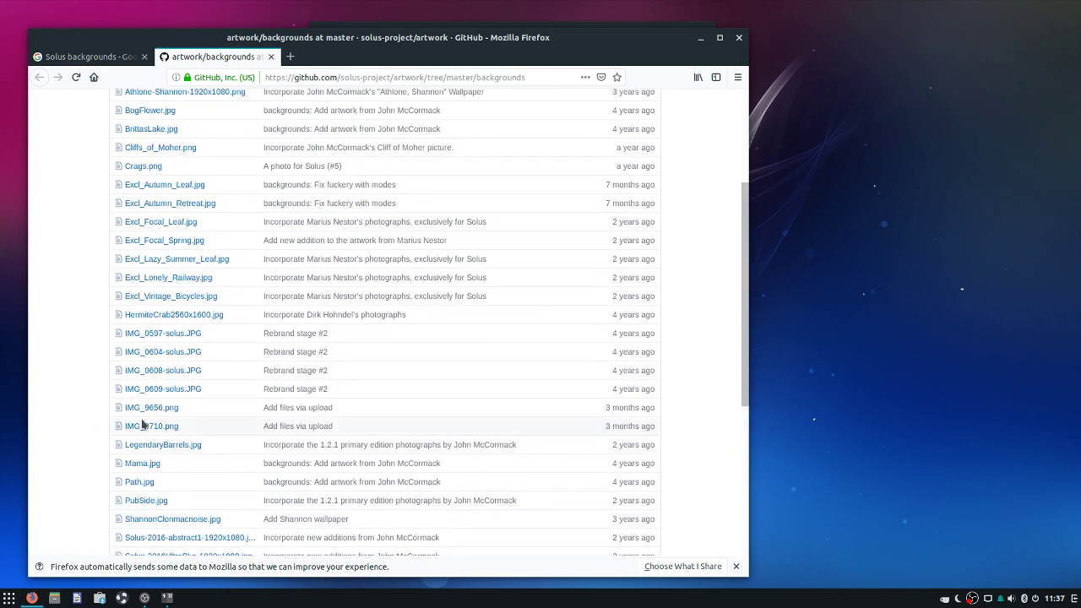
pyautogui.rightClick(142, 426)
pyautogui.click(181, 434)
pyautogui.rightClick(135, 408)
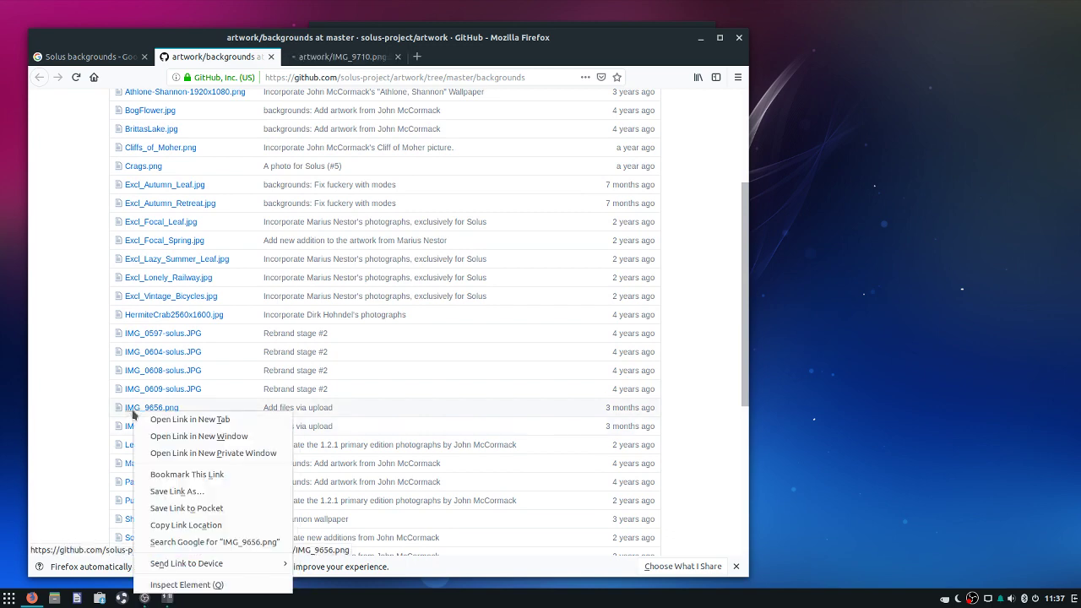
pyautogui.click(181, 419)
pyautogui.scroll(3, 330, 244)
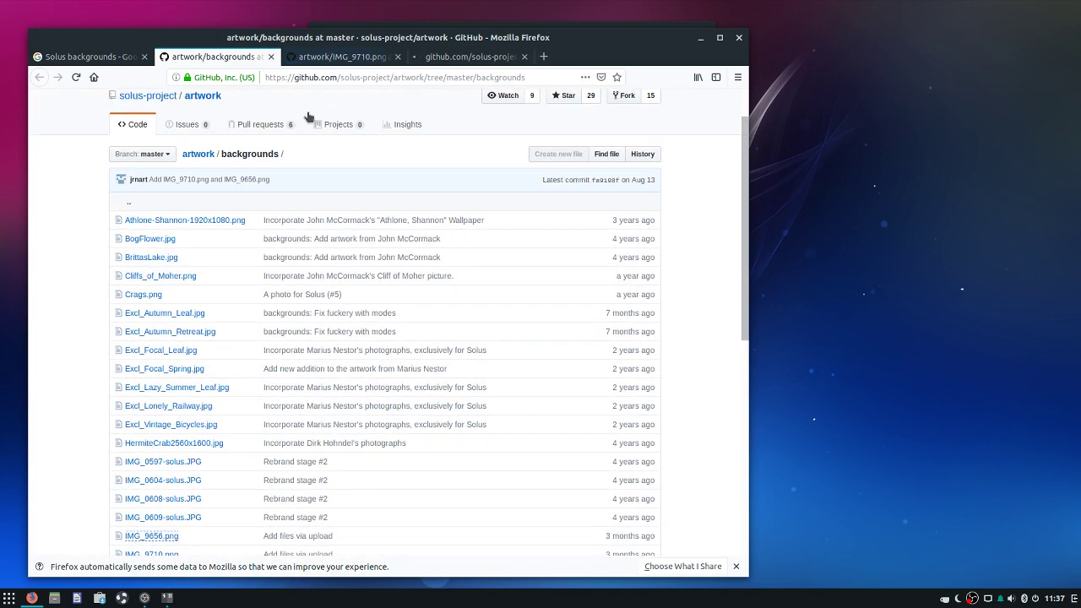
# Show IMG_9710.png as the full-size 2560 × 1600 raw image
pyautogui.click(337, 56)
pyautogui.click(465, 57)
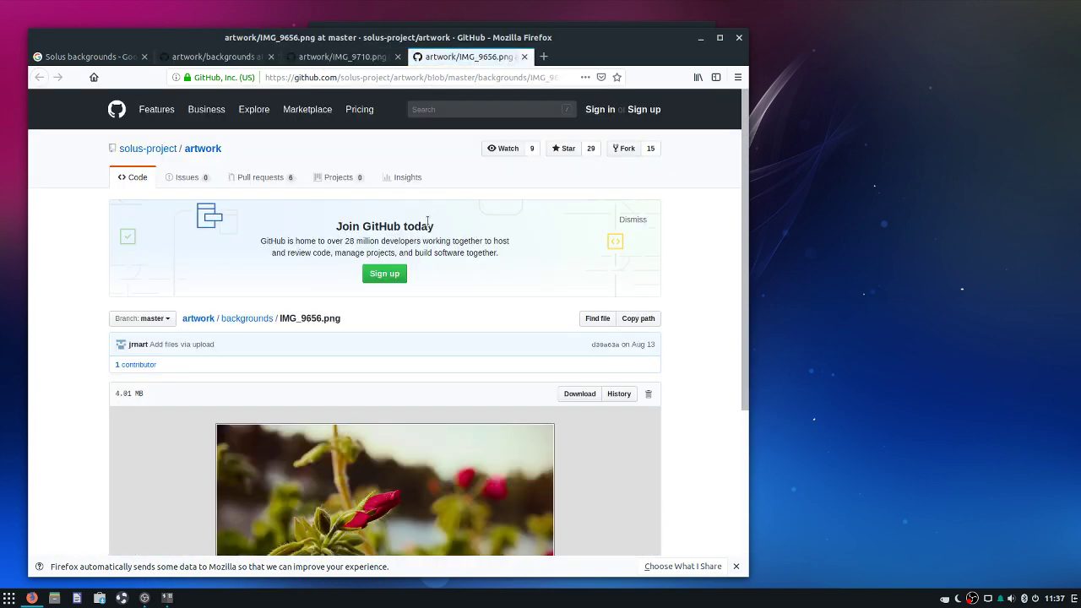
pyautogui.scroll(-2, 371, 92)
pyautogui.click(342, 56)
pyautogui.scroll(-3, 359, 169)
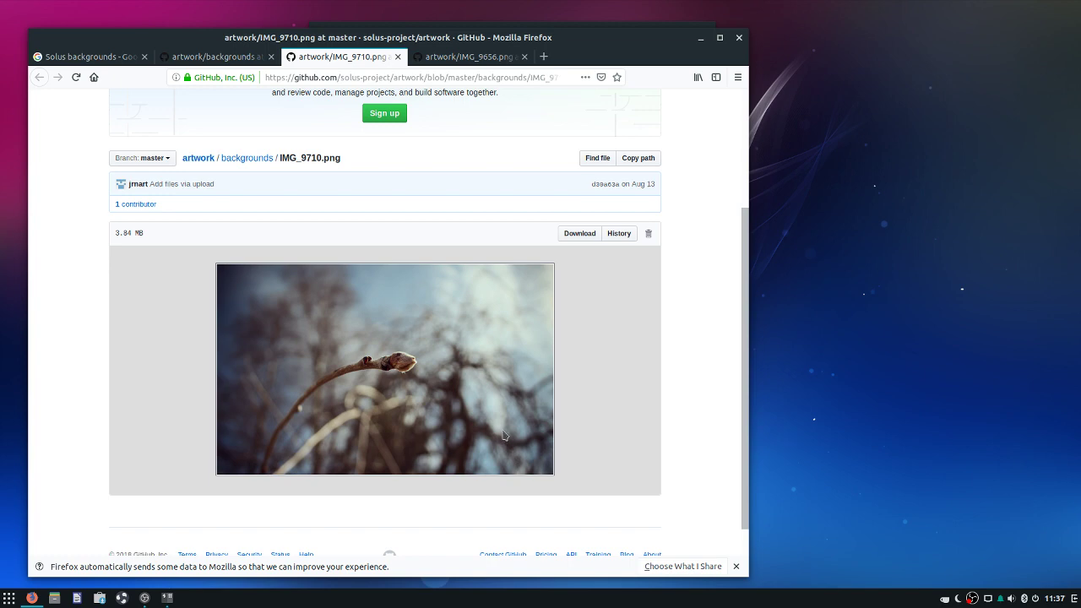
pyautogui.scroll(-1, 422, 497)
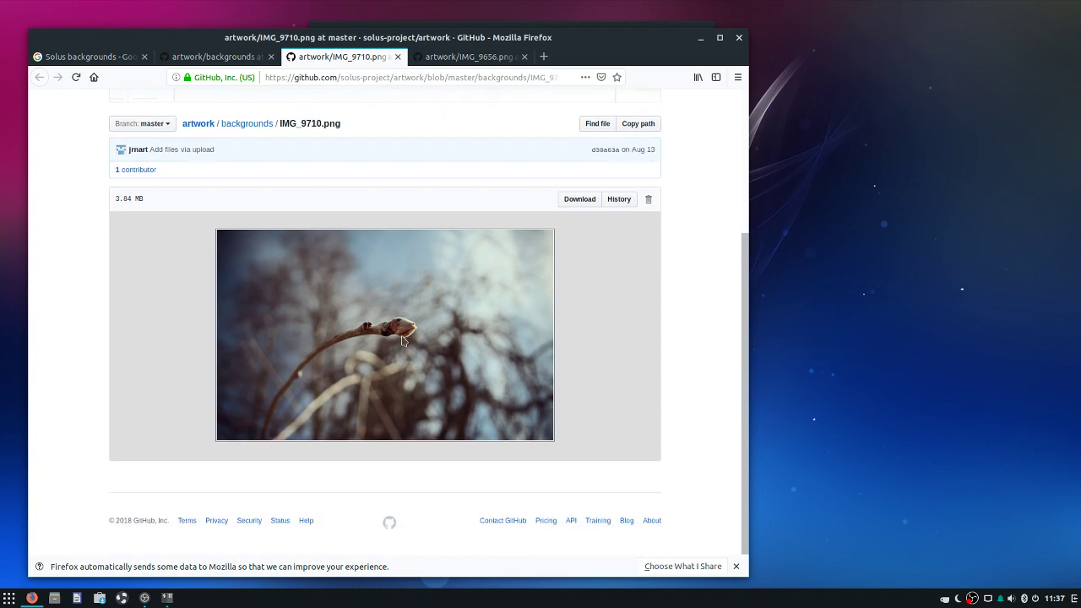
pyautogui.scroll(3, 583, 338)
pyautogui.click(580, 325)
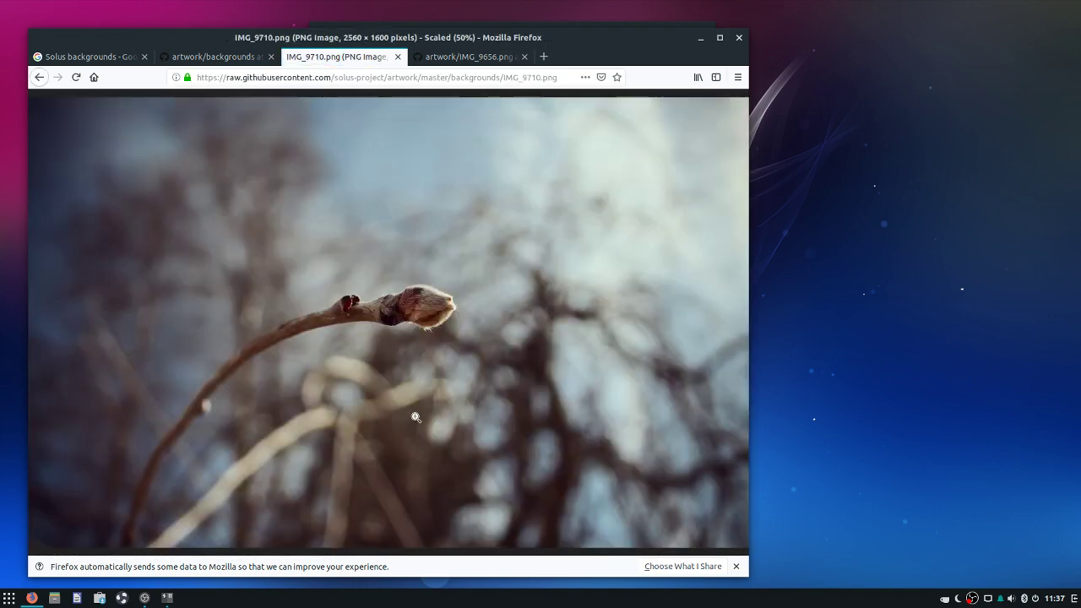
# Save the displayed IMG_9710.png image into Downloads
pyautogui.rightClick(304, 359)
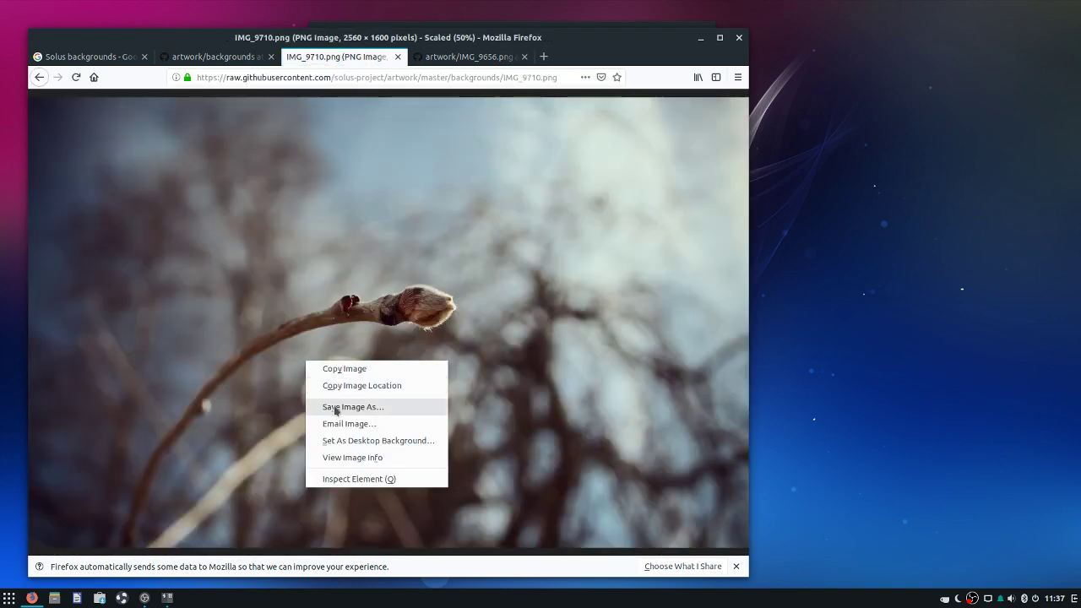
pyautogui.click(331, 408)
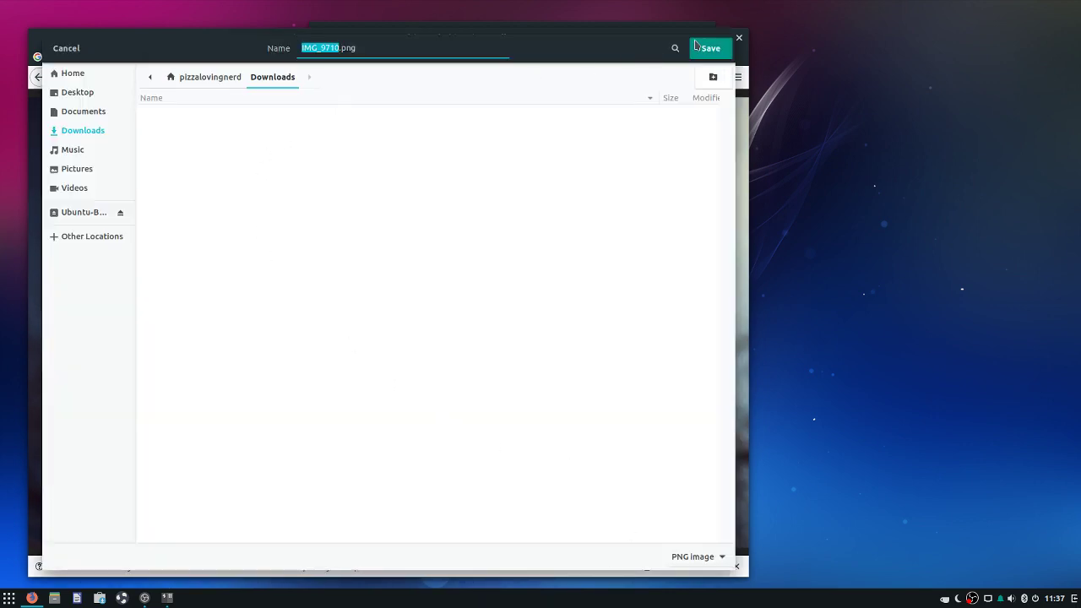
pyautogui.click(697, 46)
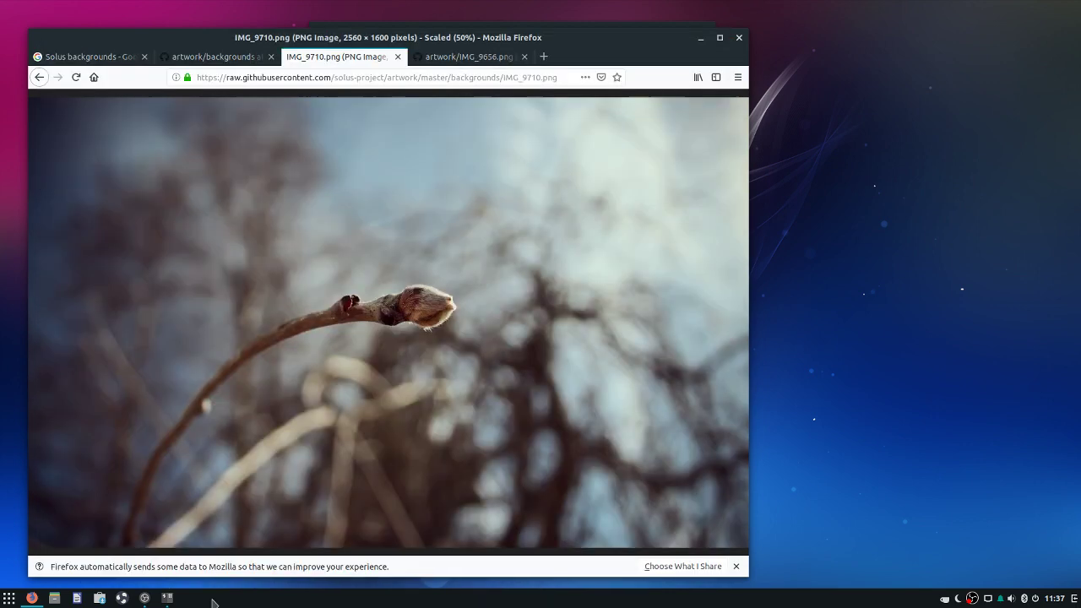
# Set IMG_9710.png from the Downloads folder as the desktop wallpaper
pyautogui.click(56, 598)
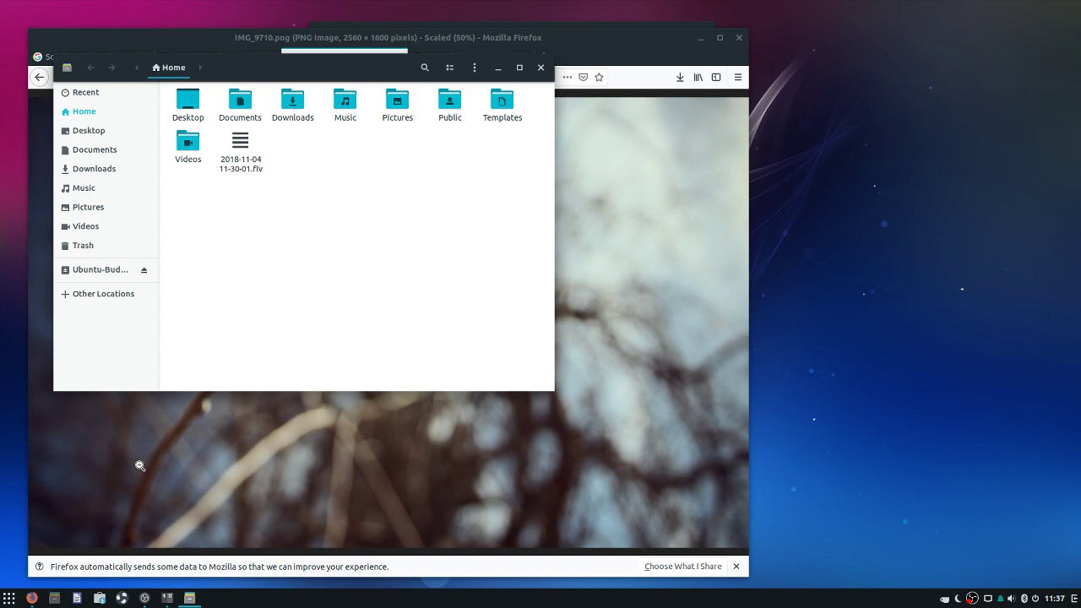
pyautogui.doubleClick(292, 103)
pyautogui.rightClick(191, 108)
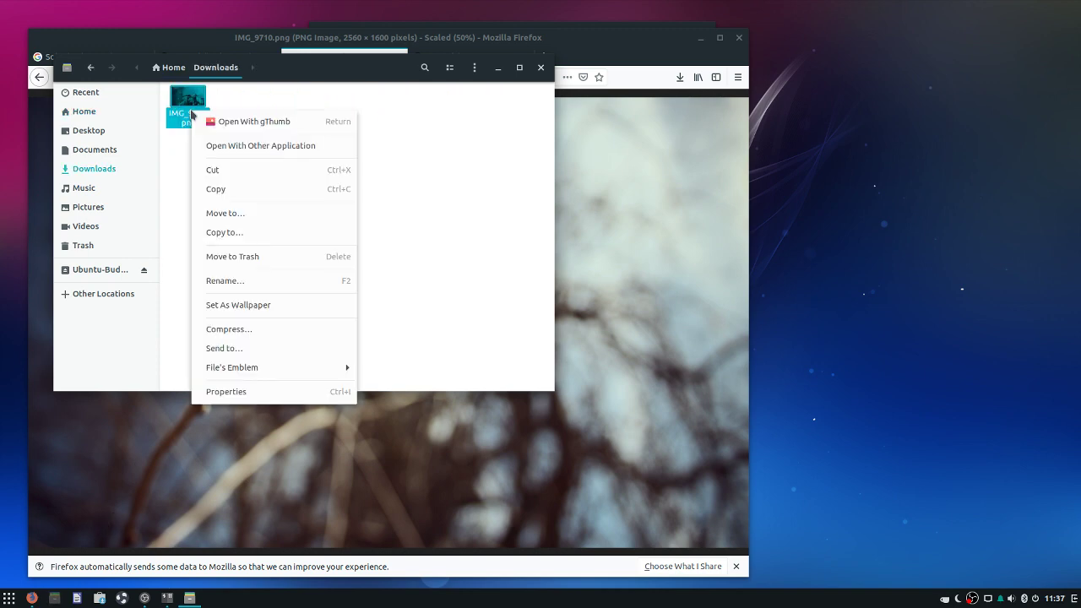
pyautogui.click(253, 306)
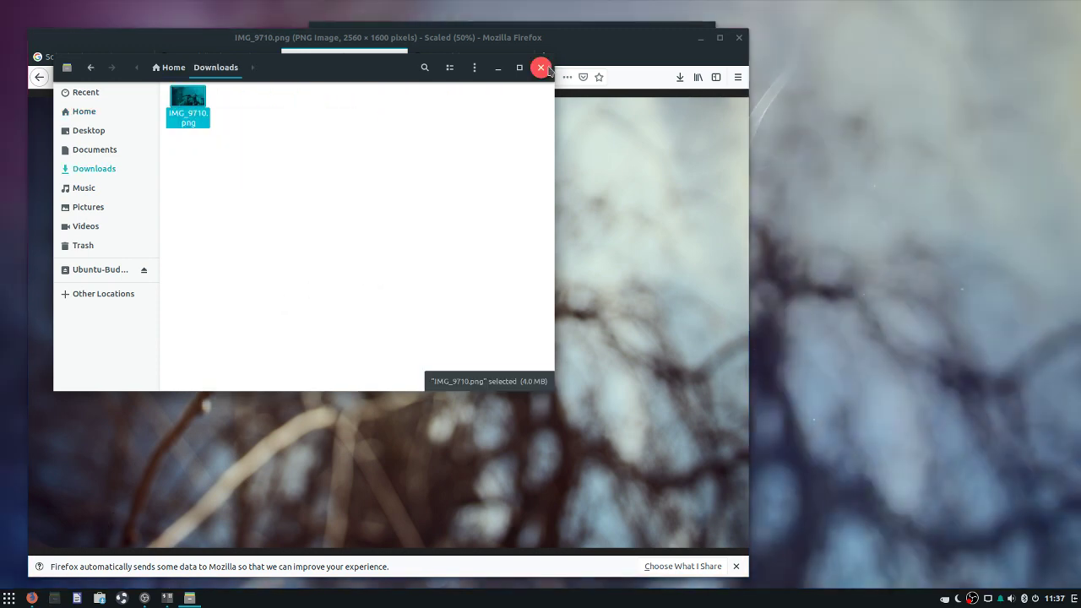
# Close the file manager and the terminal window
pyautogui.click(540, 67)
pyautogui.click(704, 38)
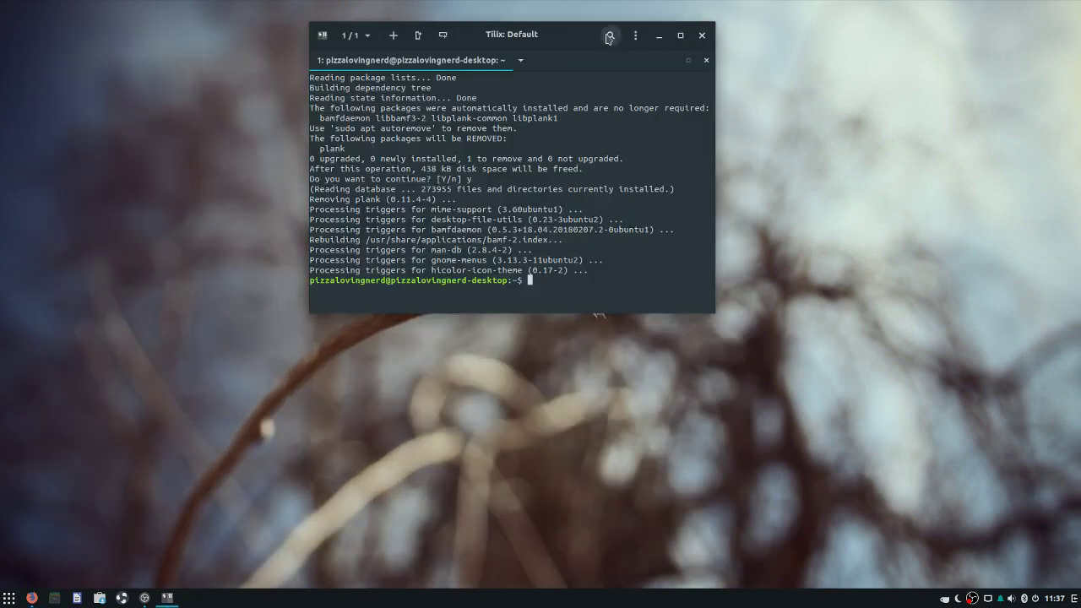
pyautogui.click(702, 36)
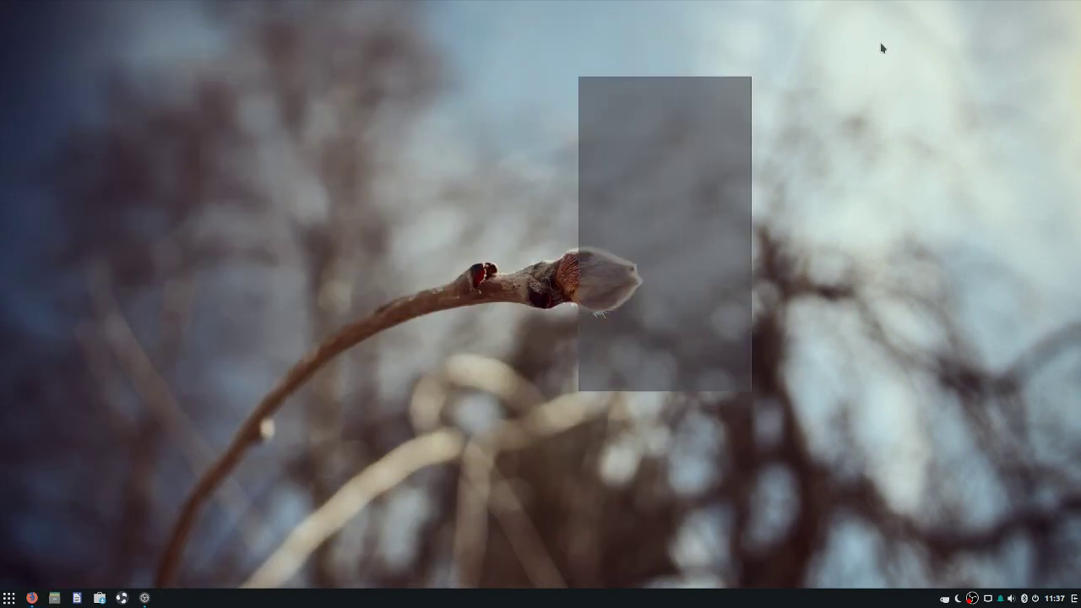
pyautogui.press('super')
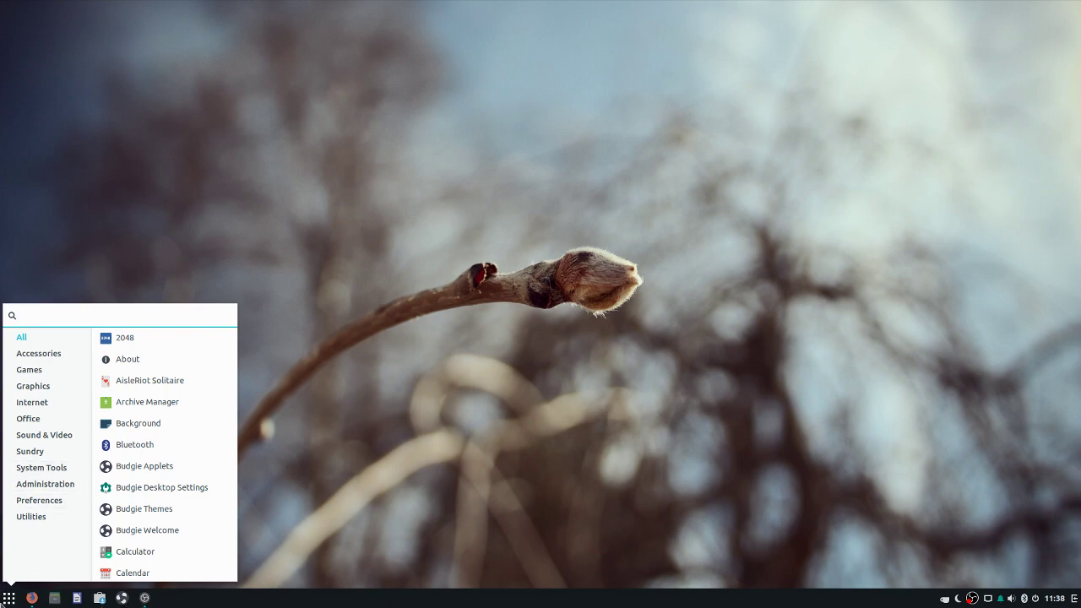
# Open Budgie Desktop Settings and turn on Dark theme on the Style page
pyautogui.click(194, 487)
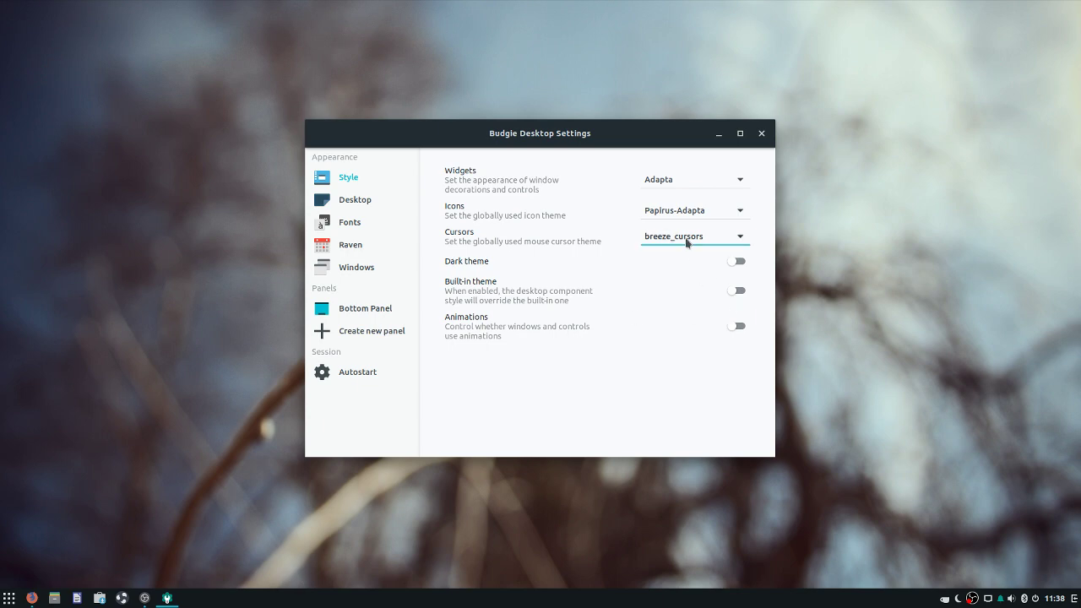
pyautogui.click(738, 261)
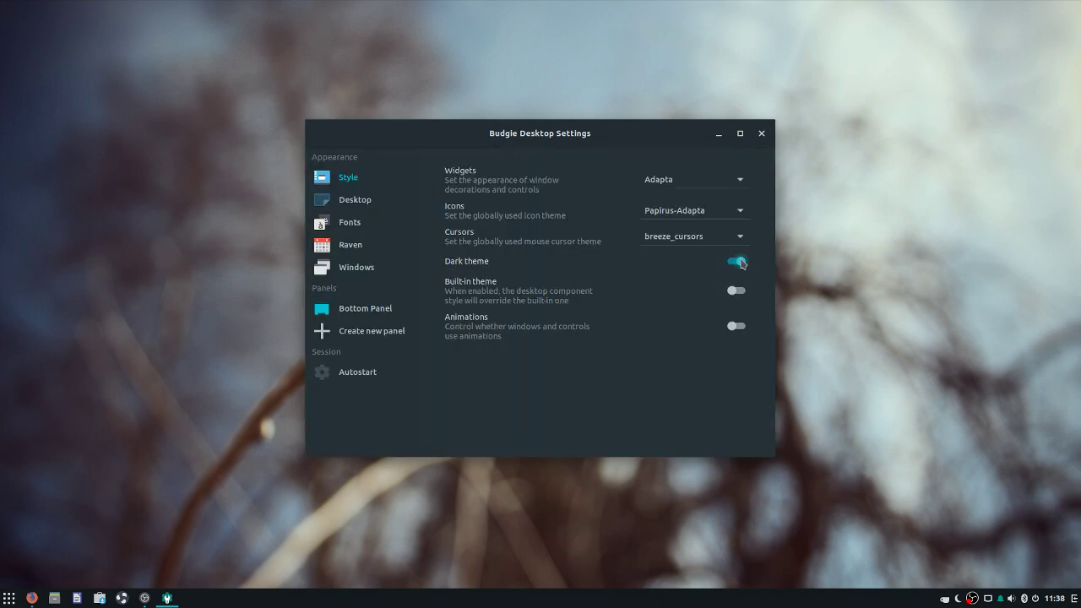
pyautogui.click(12, 597)
pyautogui.click(15, 596)
# Try Built-in theme and Animations, leaving Built-in theme off and Animations on
pyautogui.click(737, 290)
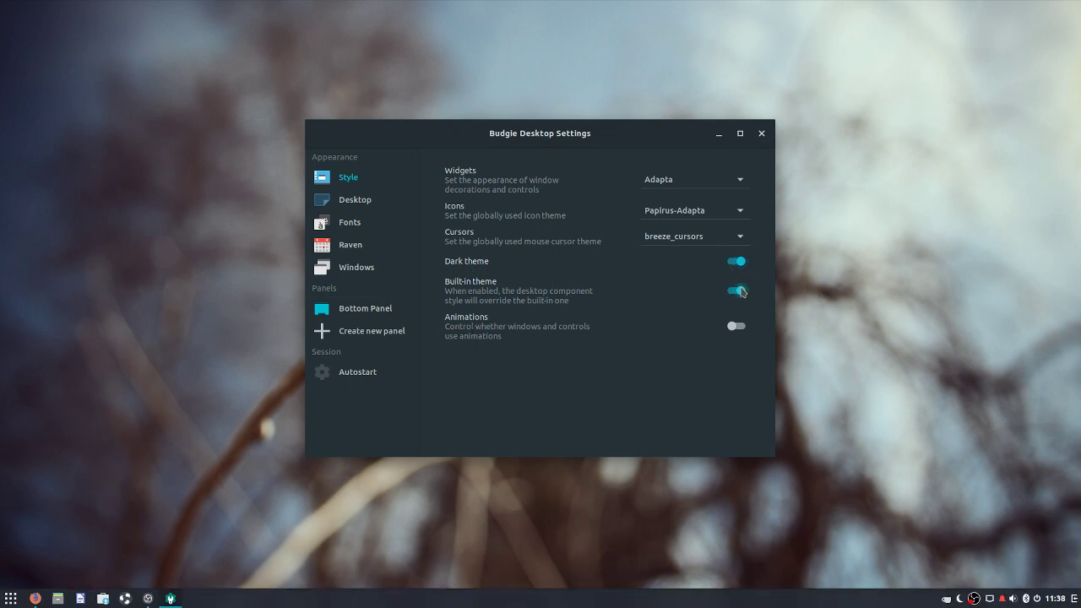
pyautogui.click(737, 290)
pyautogui.click(735, 326)
pyautogui.press('super')
pyautogui.press('Escape')
pyautogui.click(737, 330)
pyautogui.click(732, 335)
pyautogui.press('super')
pyautogui.press('Escape')
pyautogui.press('super')
pyautogui.press('Escape')
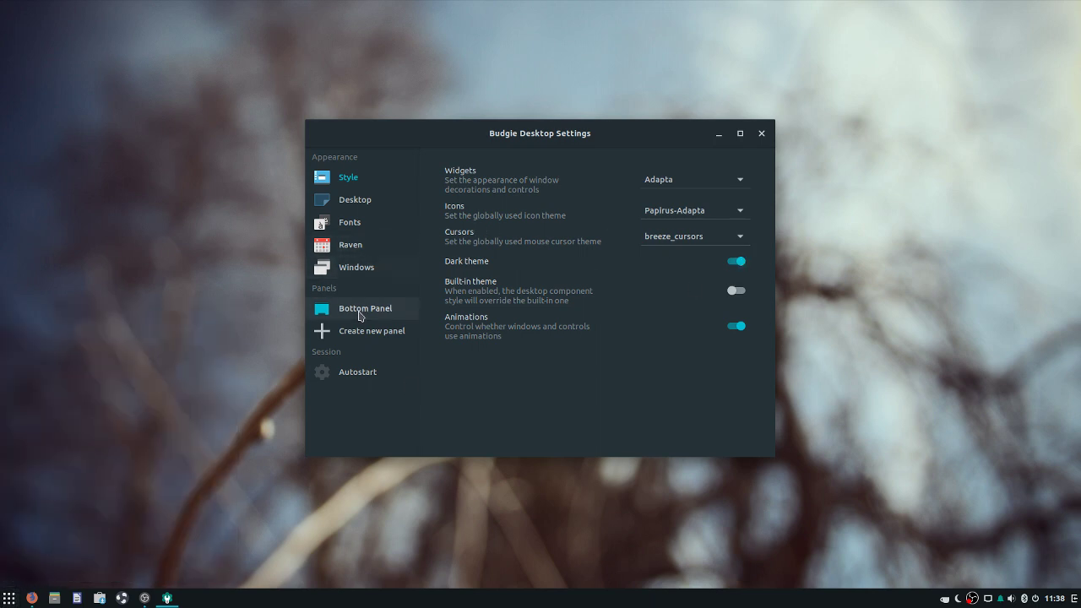
# Turn Animations off and show the Desktop settings page
pyautogui.click(743, 331)
pyautogui.moveTo(616, 126); pyautogui.dragTo(553, 142)
pyautogui.click(317, 218)
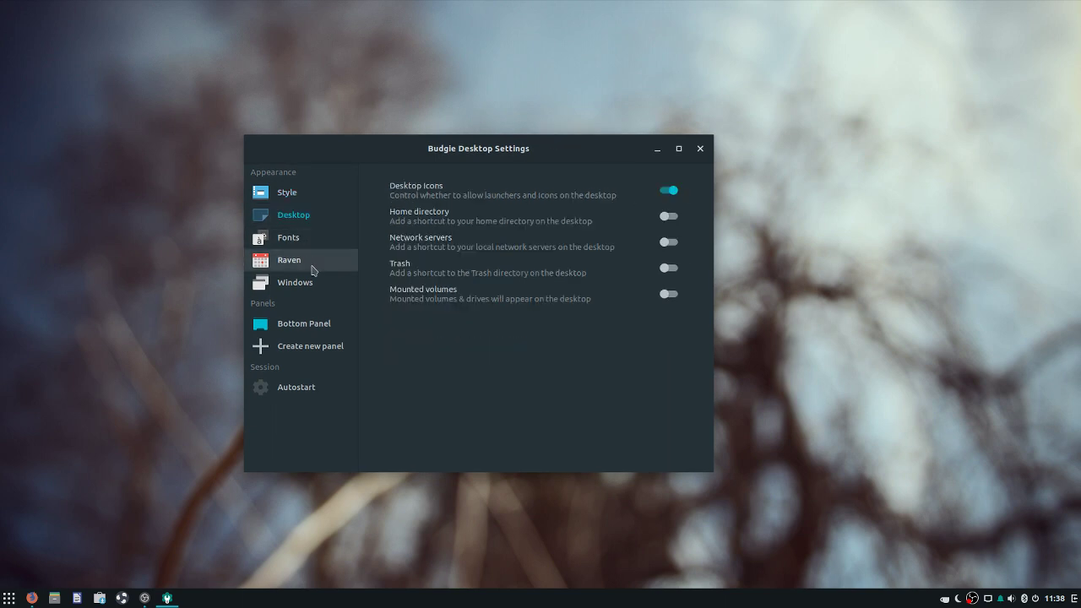
# Create a desktop folder named 'test', then delete it
pyautogui.rightClick(140, 203)
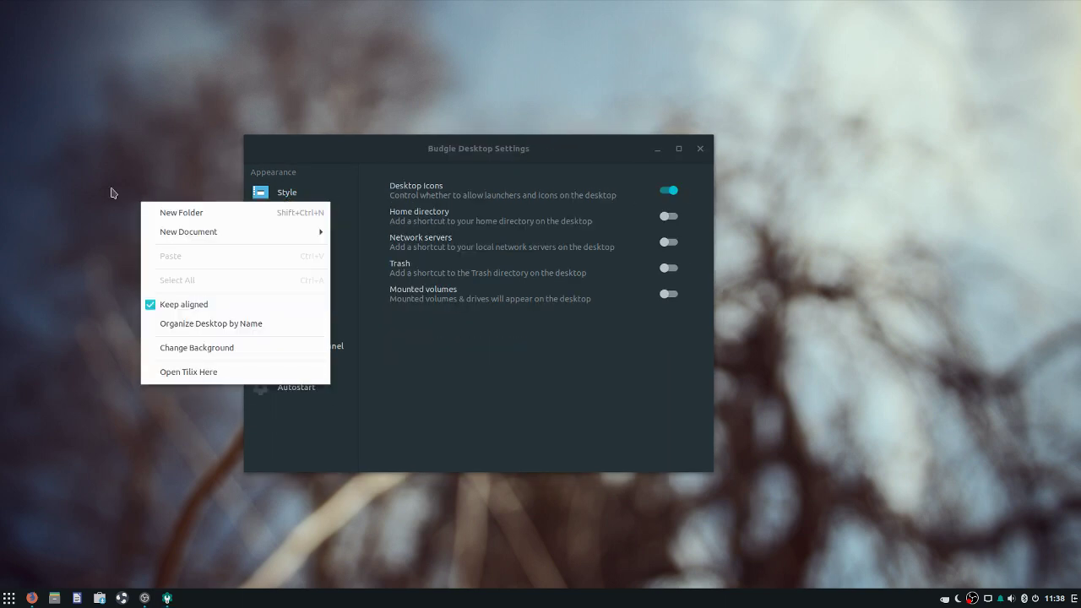
pyautogui.click(111, 192)
pyautogui.rightClick(111, 191)
pyautogui.rightClick(88, 188)
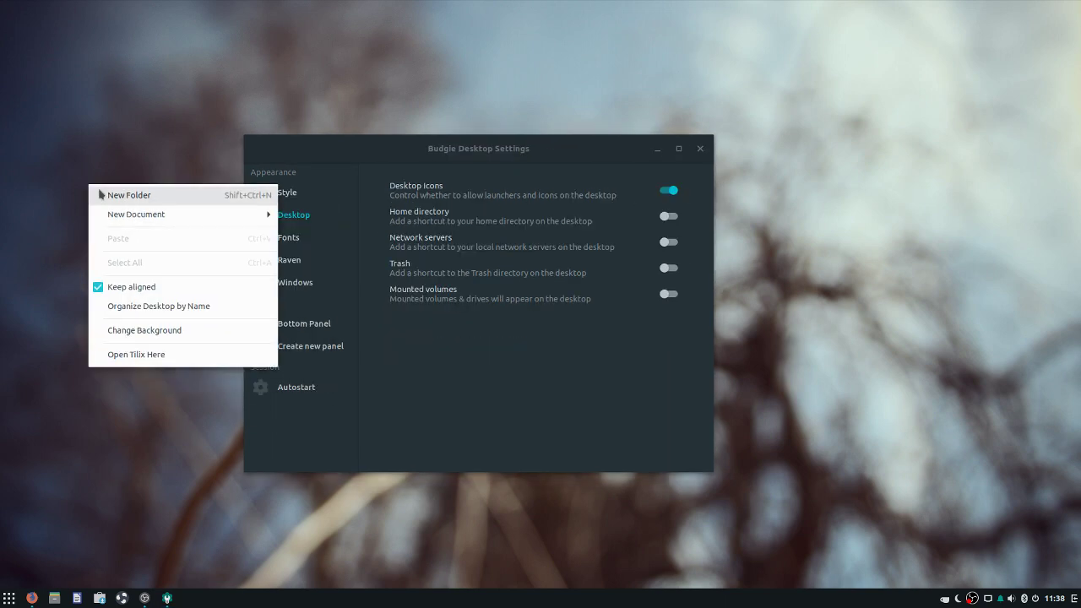
pyautogui.click(91, 192)
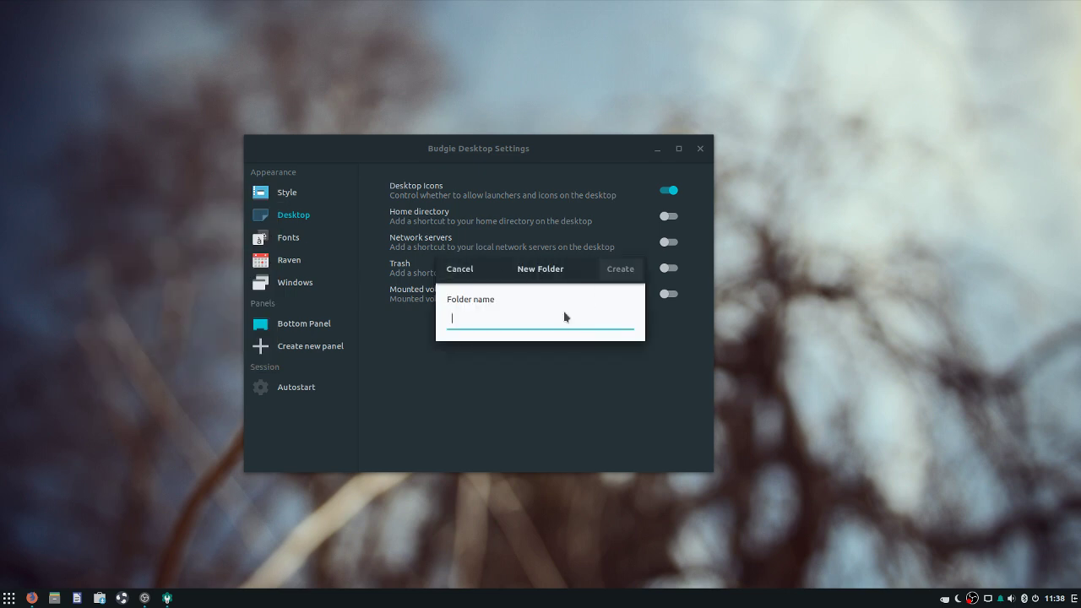
pyautogui.write('y')
pyautogui.press('BackSpace')
pyautogui.write('test')
pyautogui.press('Return')
pyautogui.moveTo(93, 82); pyautogui.dragTo(2, 3)
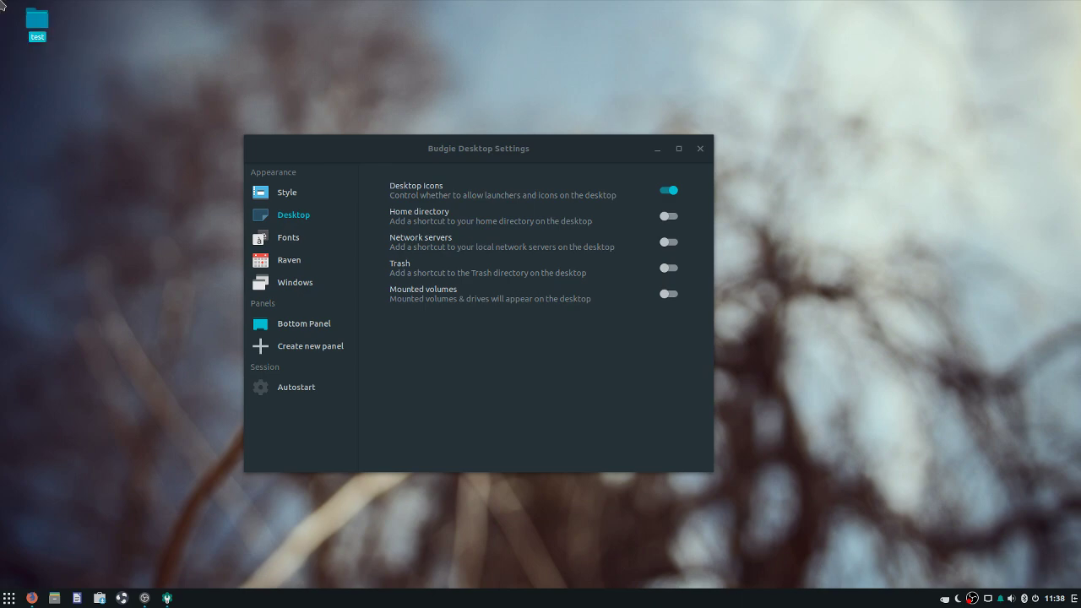
pyautogui.press('Delete')
# Bring OBS Studio in front of Budgie Desktop Settings
pyautogui.moveTo(396, 165); pyautogui.dragTo(551, 279)
pyautogui.click(166, 598)
pyautogui.moveTo(571, 194); pyautogui.dragTo(593, 78)
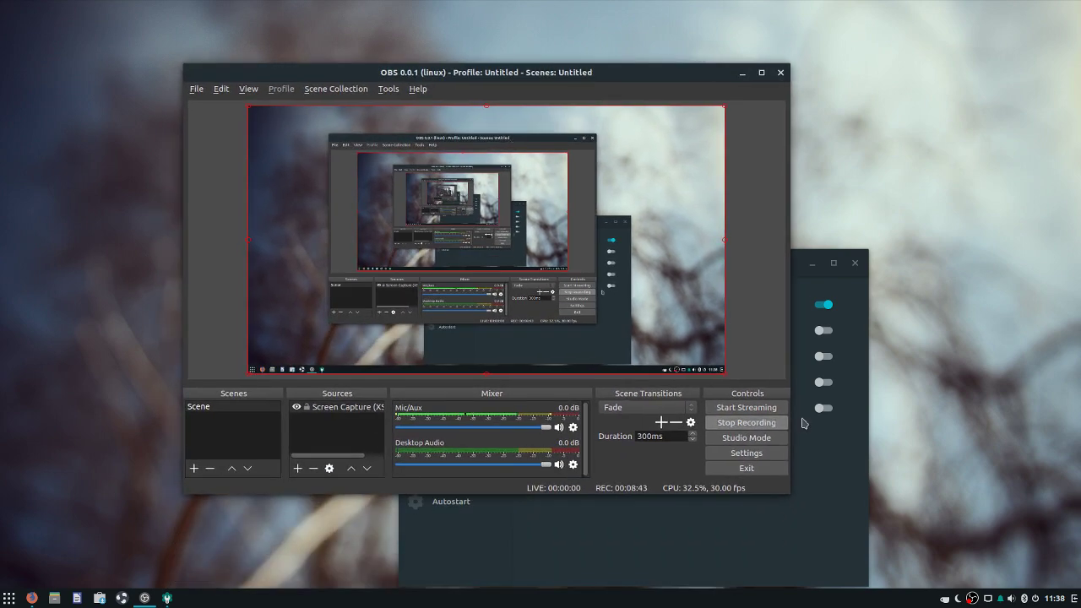